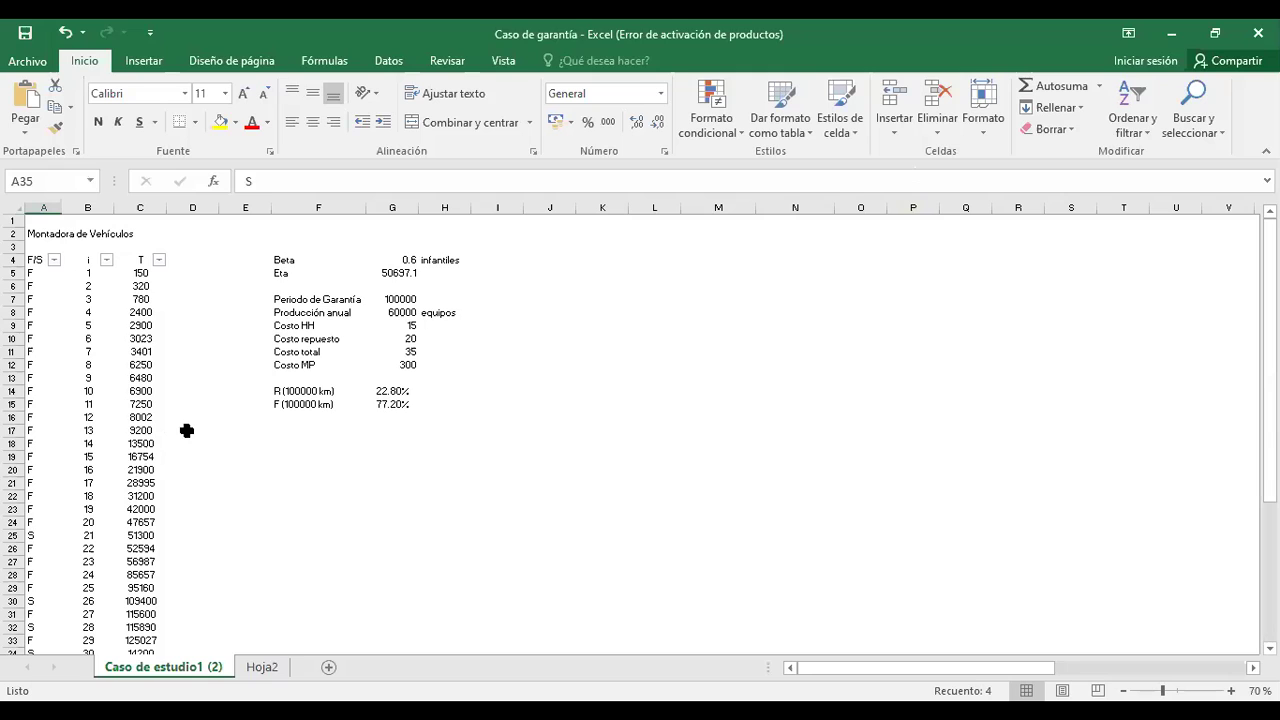
Step: Examine the T column values from the first record to record 34 on the Caso de estudio1 (2) sheet
{"action": "left_click", "coordinate": [148, 379]}
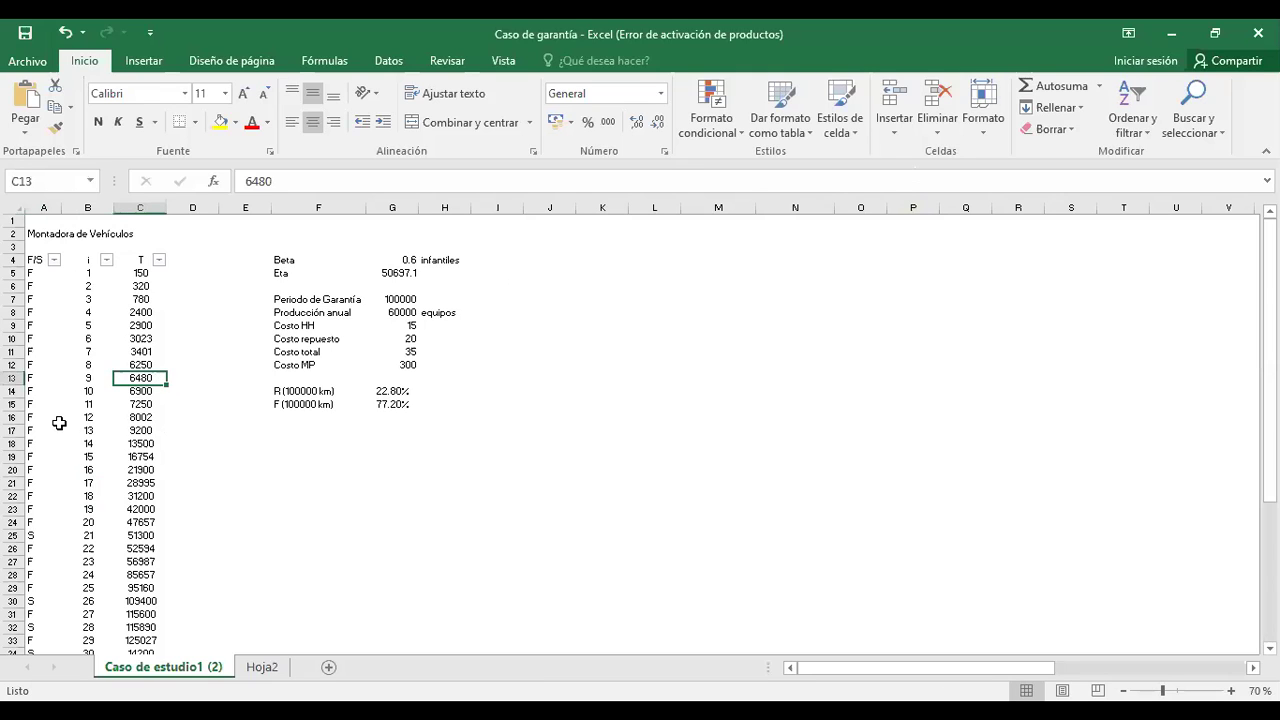
{"action": "scroll", "coordinate": [59, 423], "scroll_direction": "down", "scroll_amount": 3}
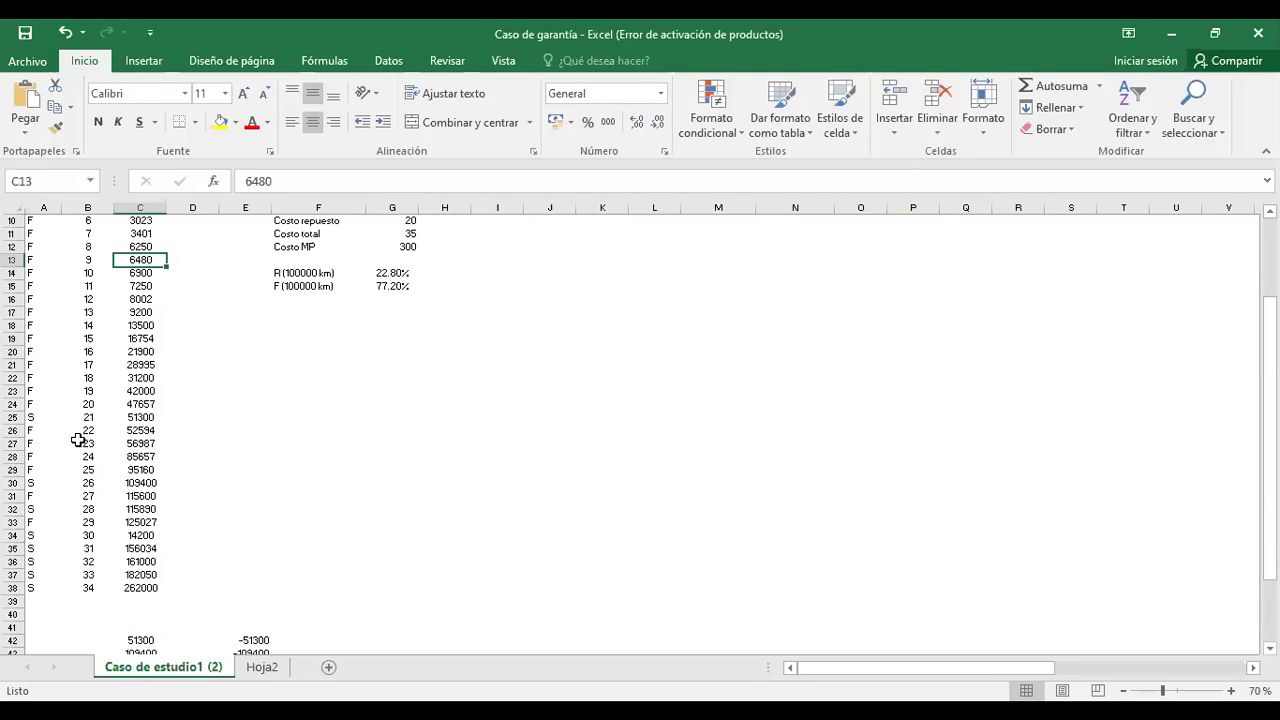
{"action": "scroll", "coordinate": [78, 440], "scroll_direction": "up", "scroll_amount": 3}
{"action": "left_click_drag", "start_coordinate": [140, 273], "coordinate": [146, 562]}
{"action": "scroll", "coordinate": [146, 560], "scroll_direction": "down", "scroll_amount": 2}
{"action": "left_click", "coordinate": [140, 626]}
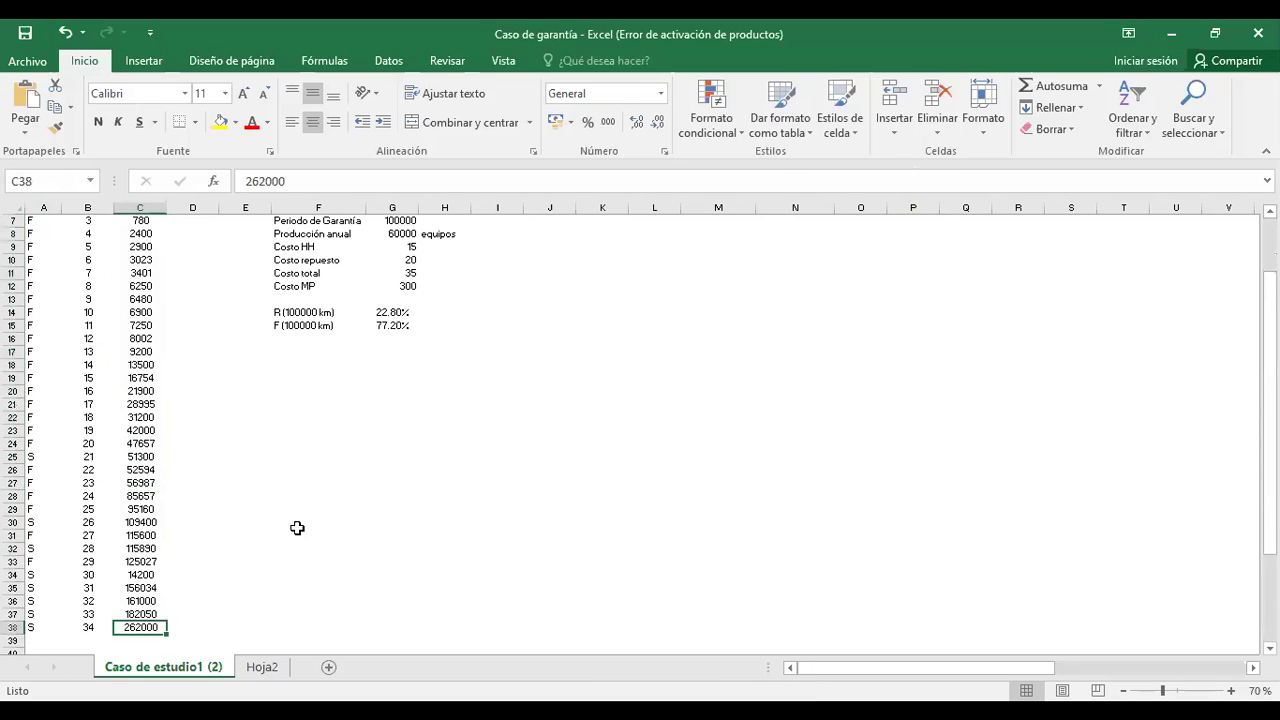
{"action": "scroll", "coordinate": [297, 528], "scroll_direction": "up", "scroll_amount": 2}
{"action": "left_click_drag", "start_coordinate": [140, 273], "coordinate": [134, 484]}
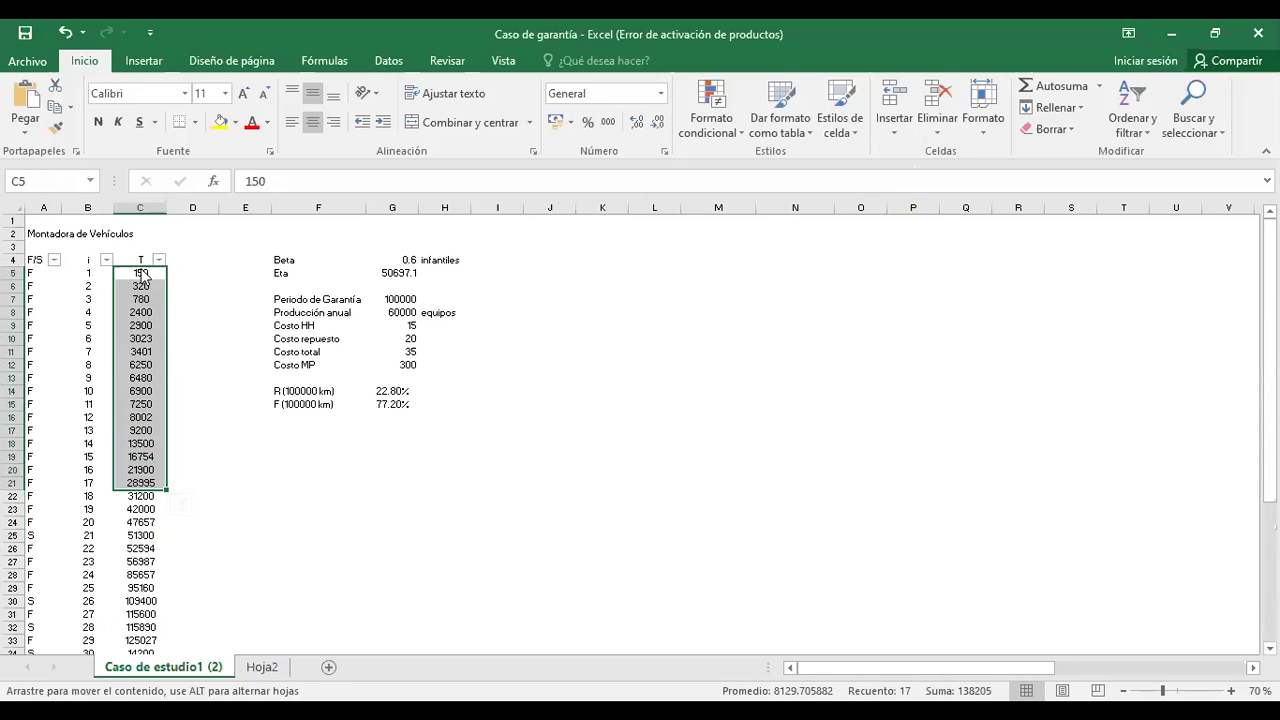
{"action": "left_click_drag", "start_coordinate": [139, 274], "coordinate": [141, 488]}
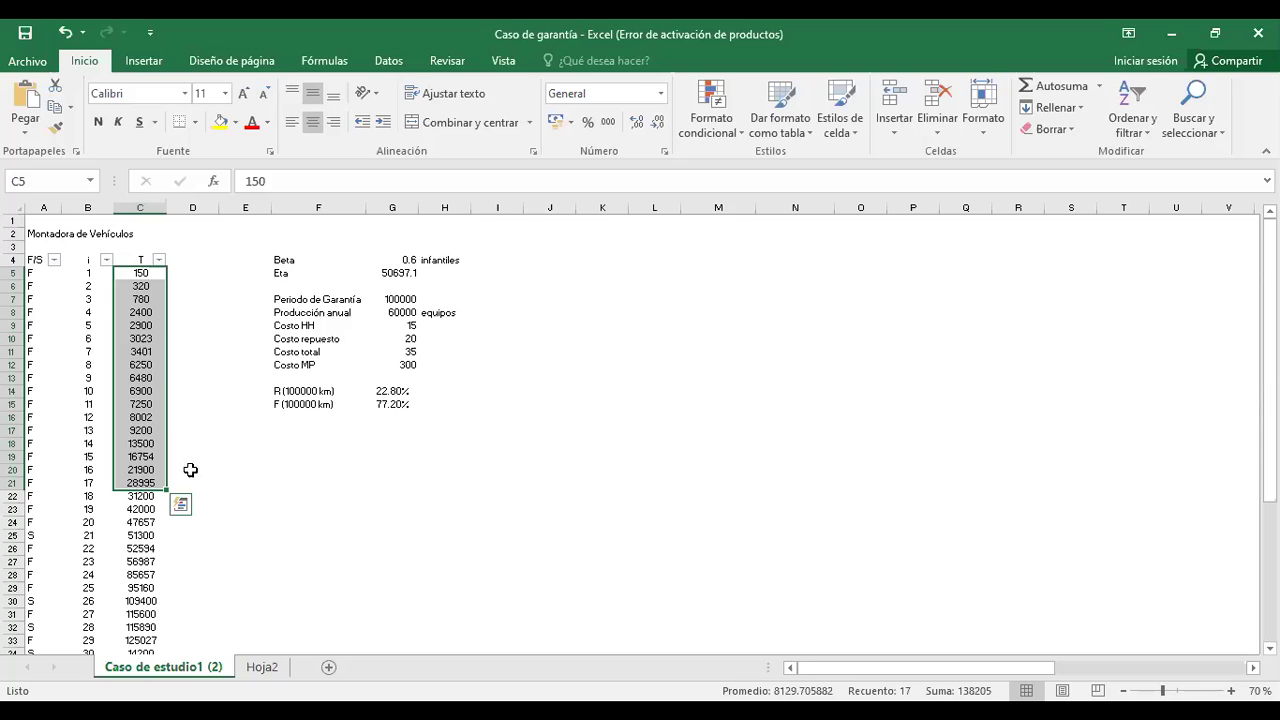
{"action": "left_click", "coordinate": [246, 458]}
{"action": "left_click", "coordinate": [141, 391]}
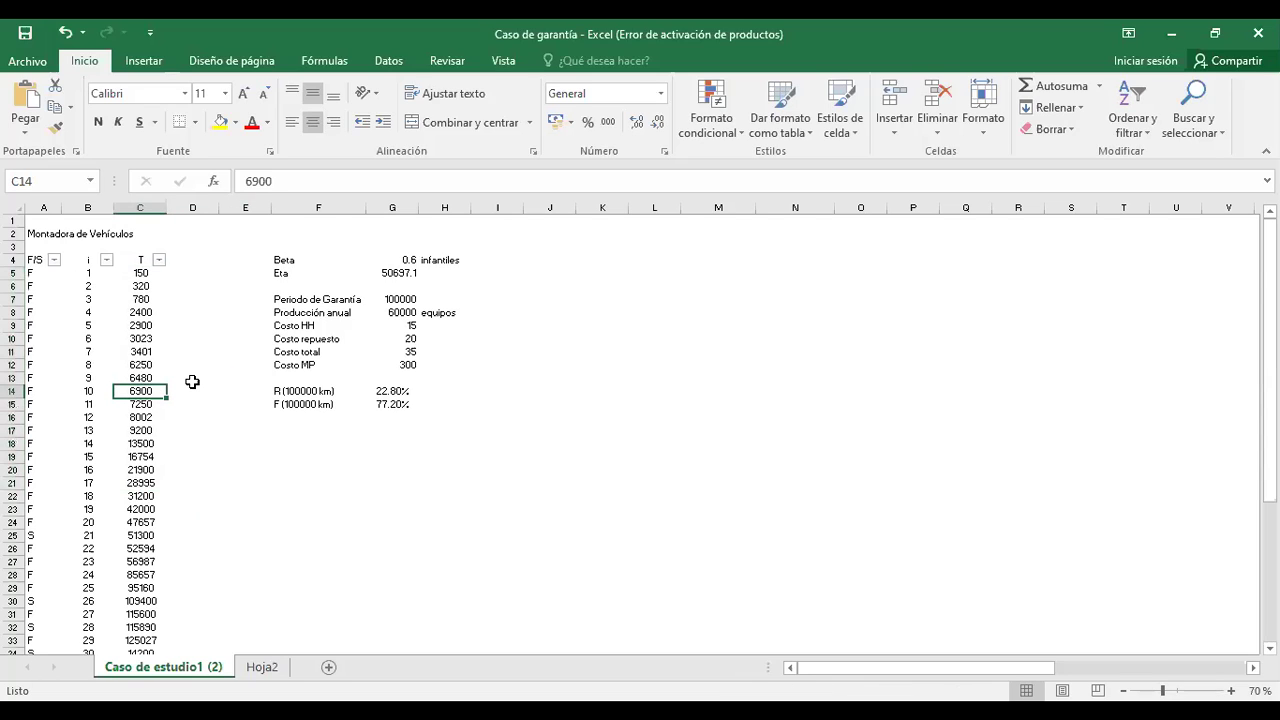
{"action": "key", "text": "Up"}
{"action": "key", "text": "Up"}
{"action": "key", "text": "Up"}
{"action": "key", "text": "Up"}
{"action": "key", "text": "Up"}
{"action": "key", "text": "Up"}
{"action": "key", "text": "Up"}
{"action": "key", "text": "Up"}
{"action": "key", "text": "Up"}
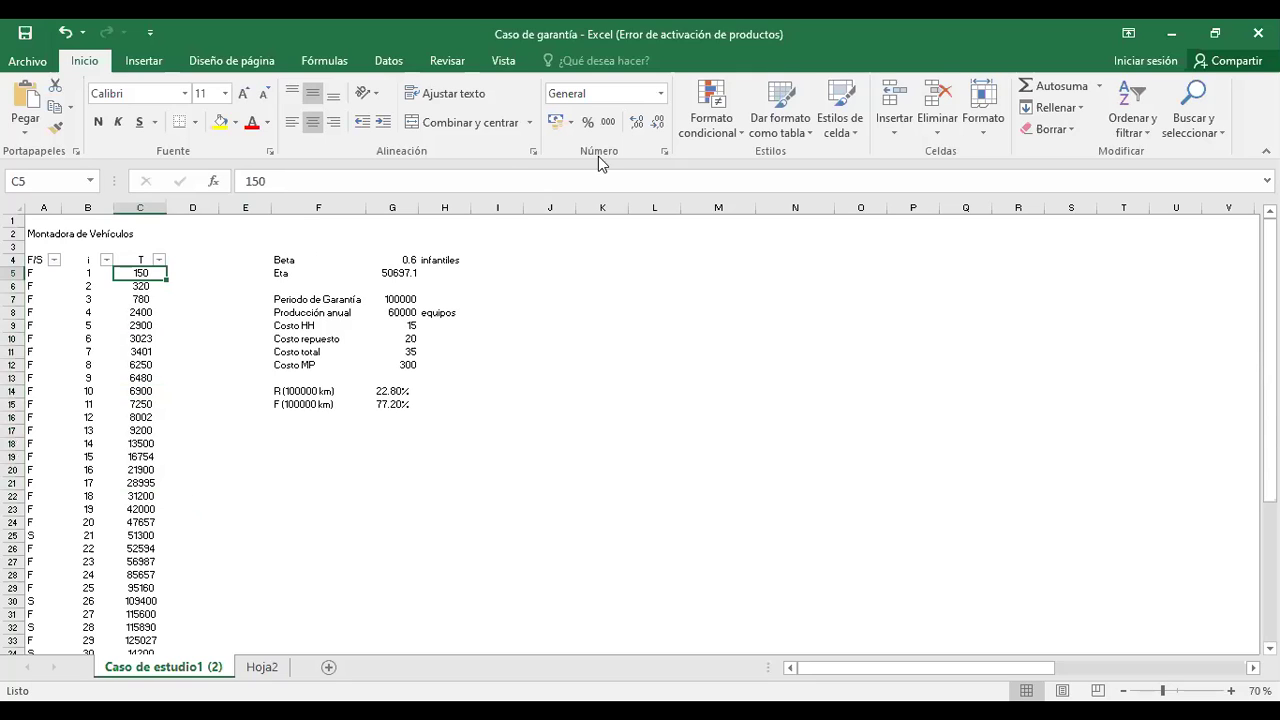
Step: Switch to the GOODFIT - DISTEST(v2) (1) workbook and examine the Ungrouped Data column on the GoodFit sheet
{"action": "key", "text": "alt+Tab"}
{"action": "left_click", "coordinate": [290, 360]}
{"action": "key", "text": "ctrl+Home"}
{"action": "key", "text": "Down"}
{"action": "key", "text": "Down"}
{"action": "key", "text": "Down"}
{"action": "key", "text": "Down"}
{"action": "key", "text": "Down"}
{"action": "key", "text": "Down"}
{"action": "key", "text": "Down"}
{"action": "key", "text": "Down"}
{"action": "key", "text": "Down"}
{"action": "key", "text": "Down"}
{"action": "key", "text": "Down"}
{"action": "key", "text": "Down"}
{"action": "key", "text": "Down"}
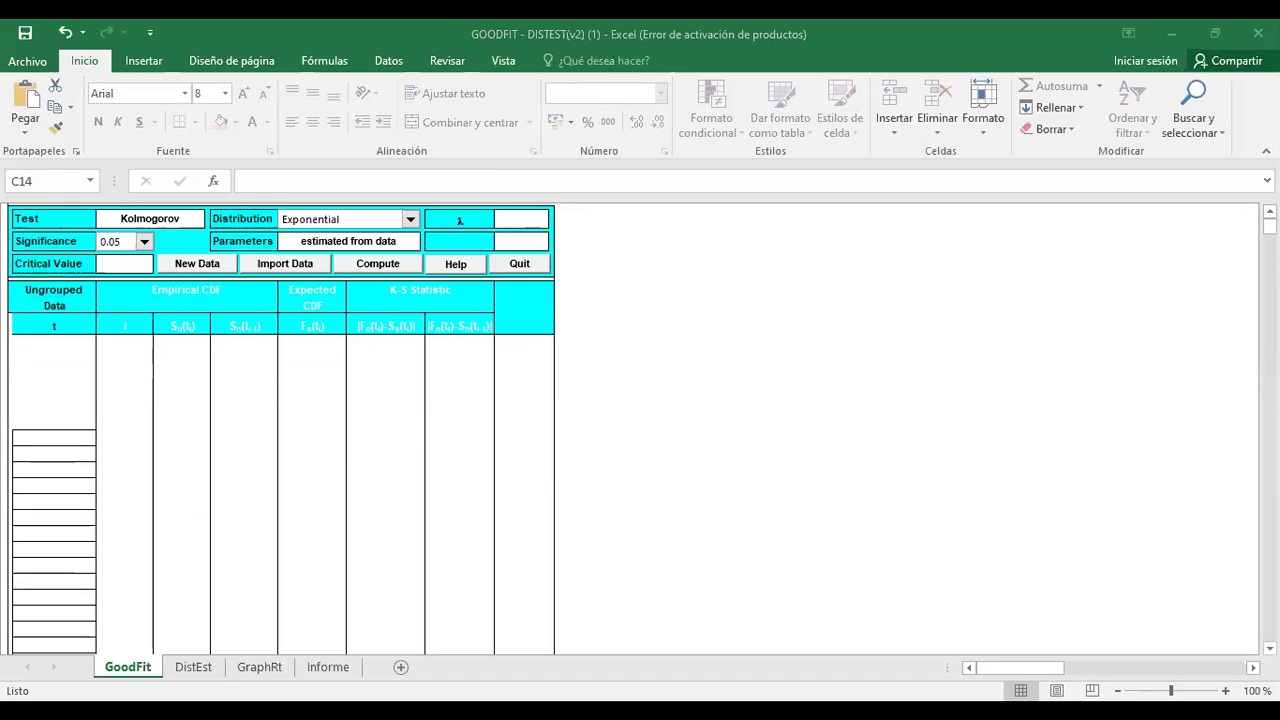
{"action": "left_click_drag", "start_coordinate": [58, 341], "coordinate": [57, 604]}
Step: Filter the F/S column in the Caso de garantía workbook to only F and copy the filtered T values
{"action": "left_click", "coordinate": [56, 470]}
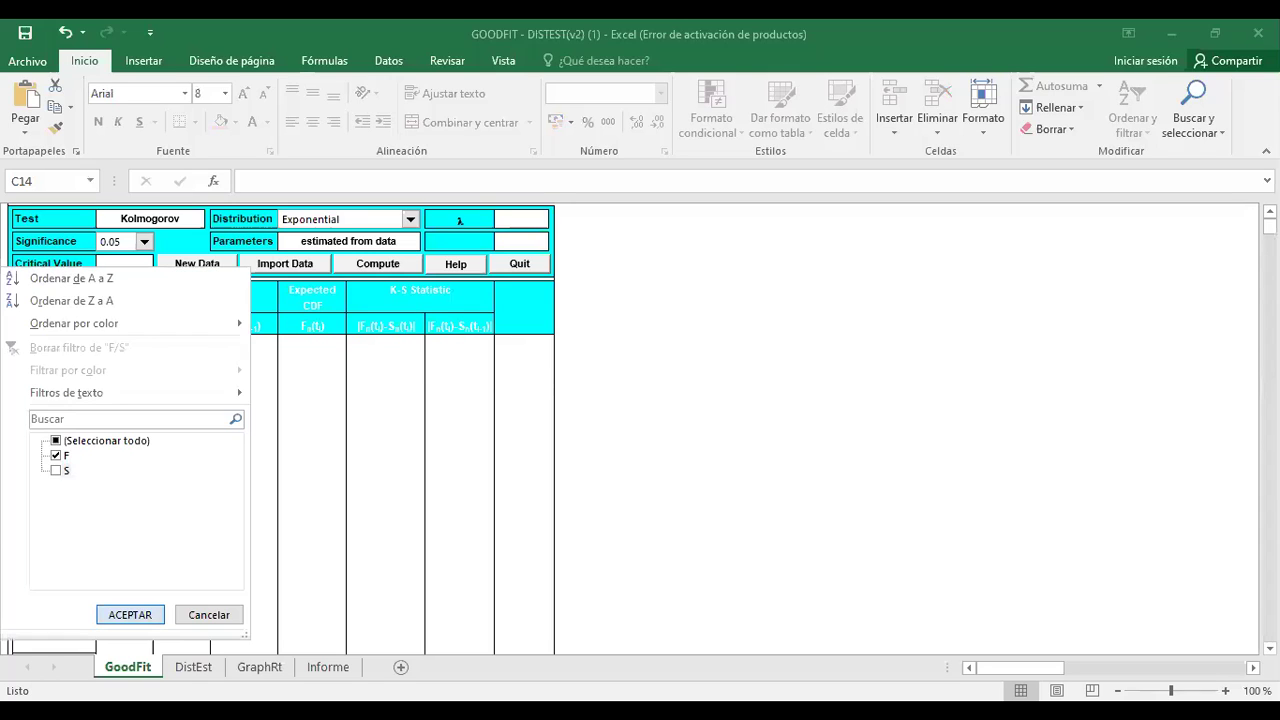
{"action": "key", "text": "Return"}
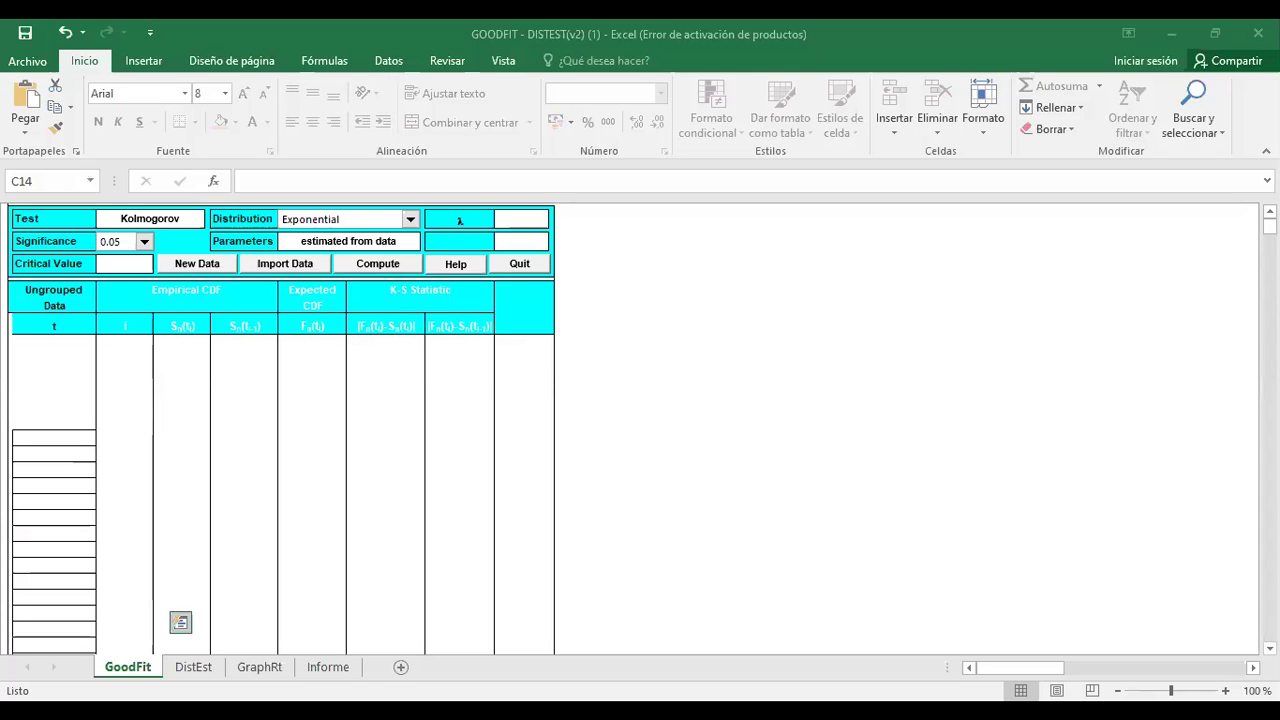
{"action": "key", "text": "ctrl+c"}
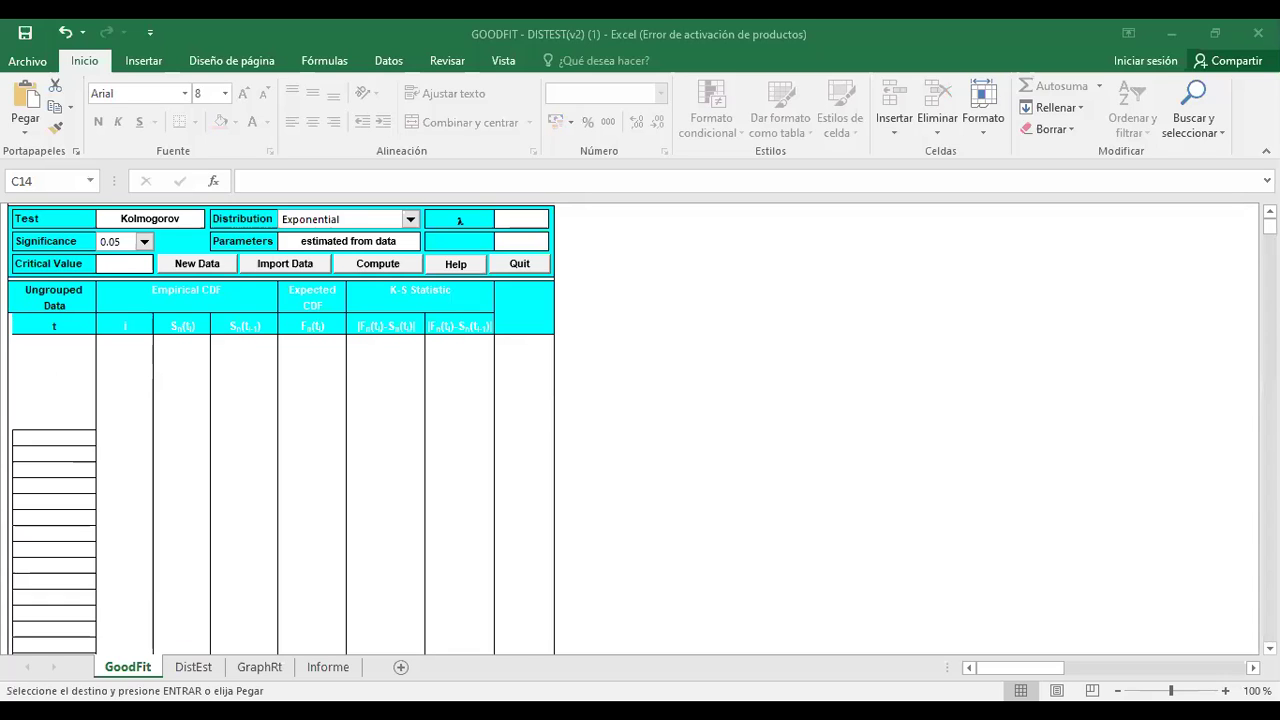
Step: Paste the copied F times as values into the Ungrouped Data column of the GoodFit sheet, starting at C14
{"action": "left_click", "coordinate": [78, 344]}
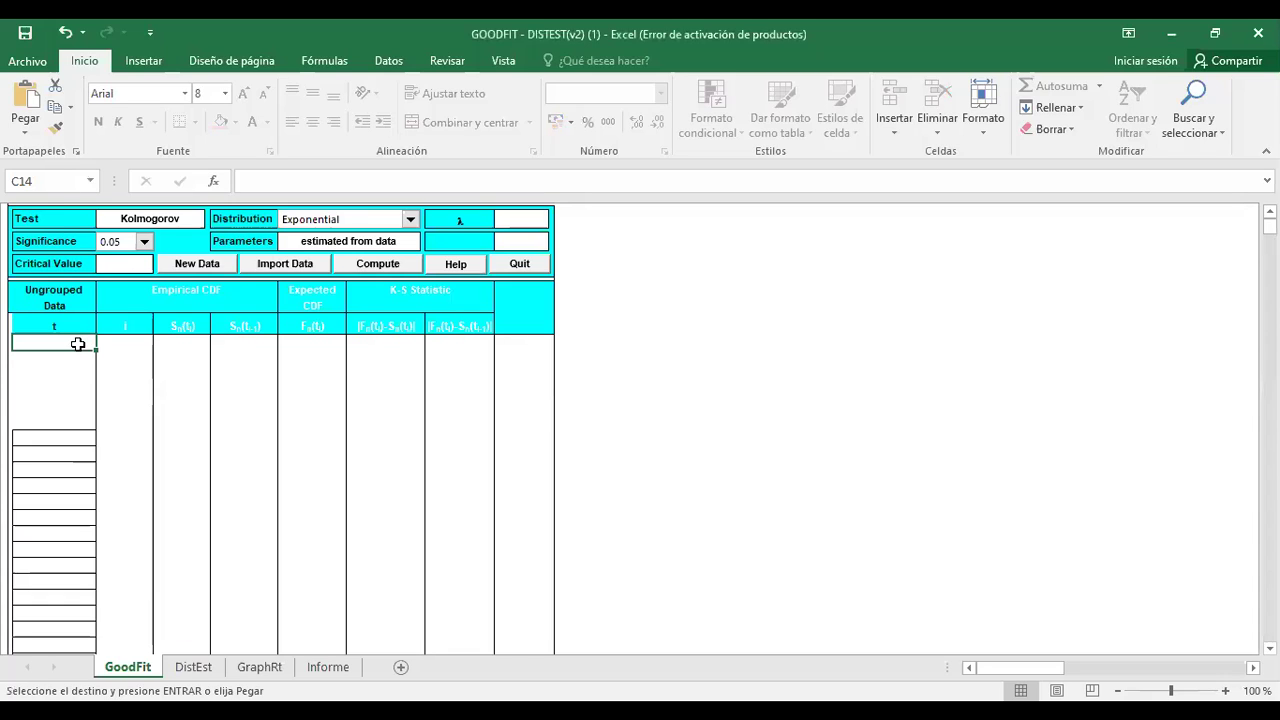
{"action": "left_click", "coordinate": [25, 128]}
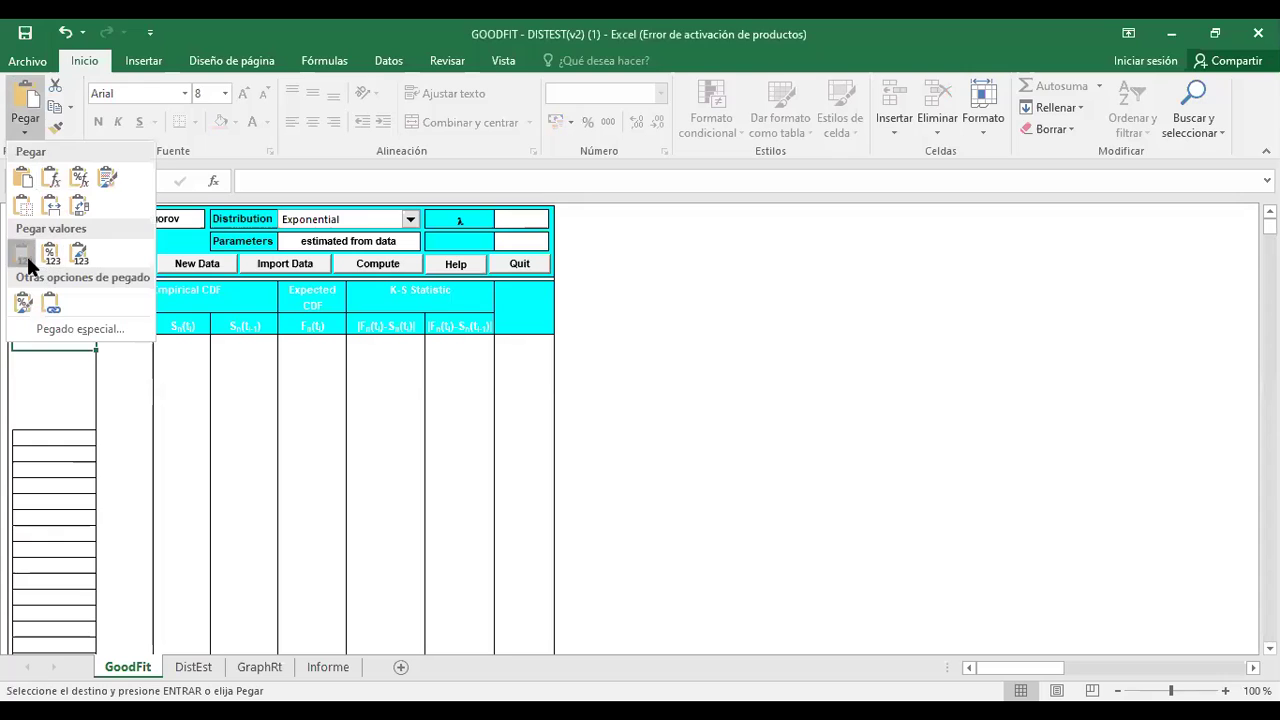
{"action": "left_click", "coordinate": [22, 252]}
{"action": "left_click", "coordinate": [122, 354]}
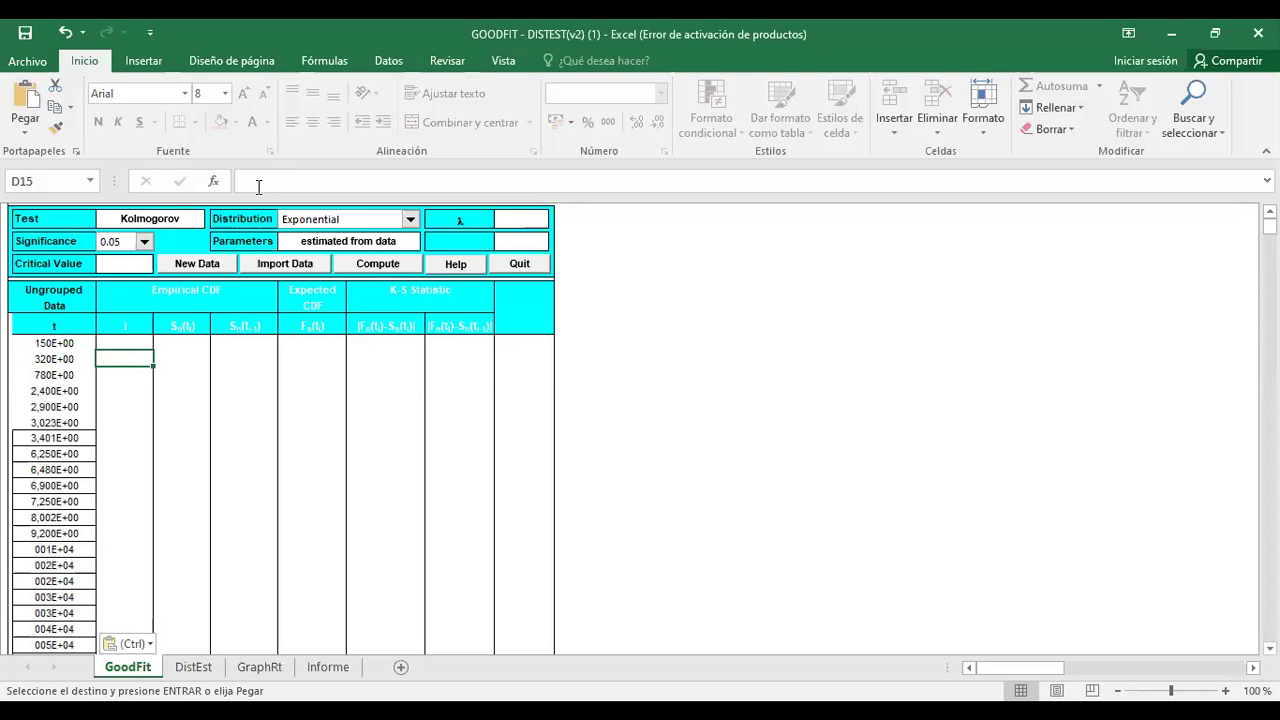
Step: Compute the goodness-of-fit test for the pasted times, run it a second time, and continue to the DistEst sheet
{"action": "left_click", "coordinate": [385, 264]}
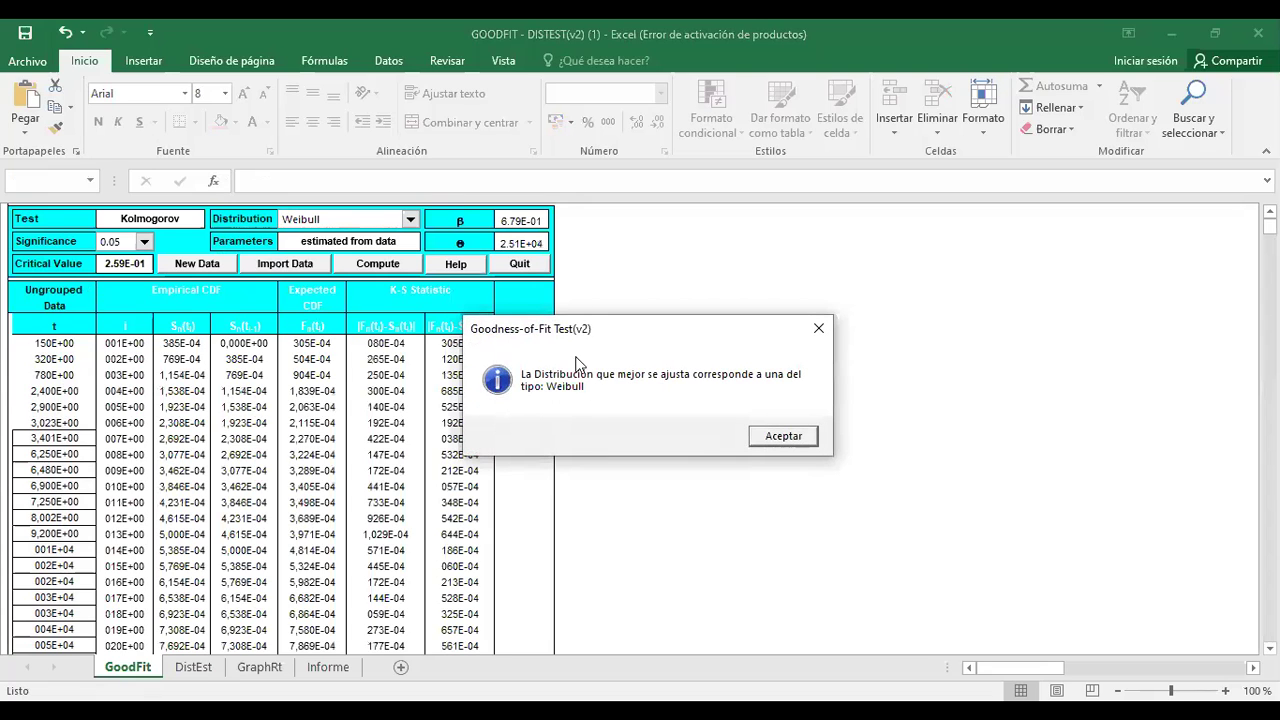
{"action": "left_click", "coordinate": [783, 438]}
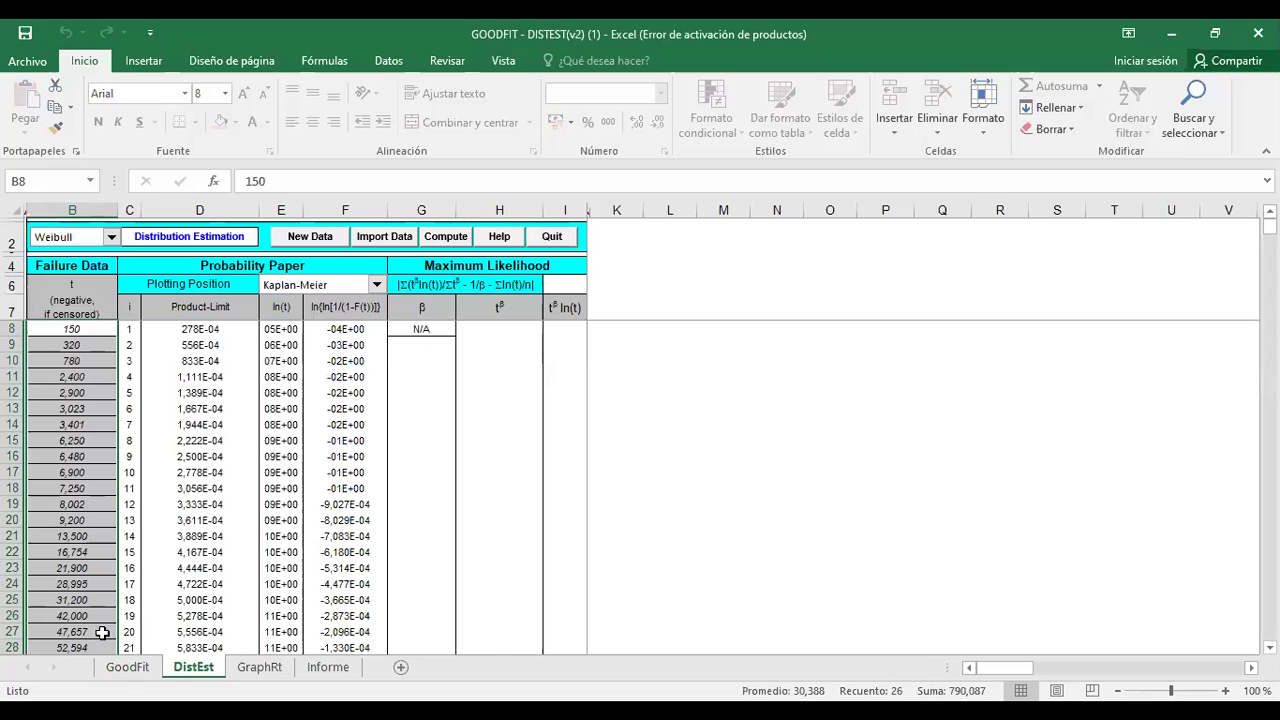
{"action": "left_click", "coordinate": [128, 667]}
{"action": "left_click", "coordinate": [378, 266]}
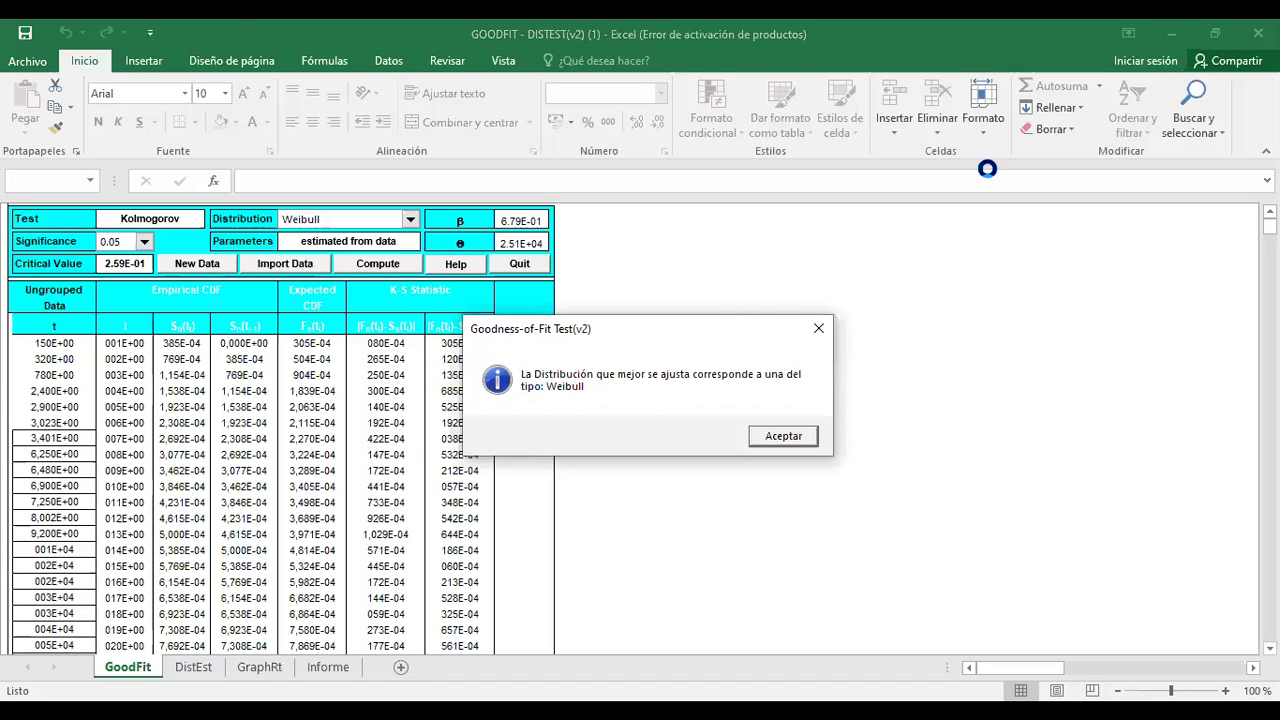
{"action": "left_click", "coordinate": [783, 437]}
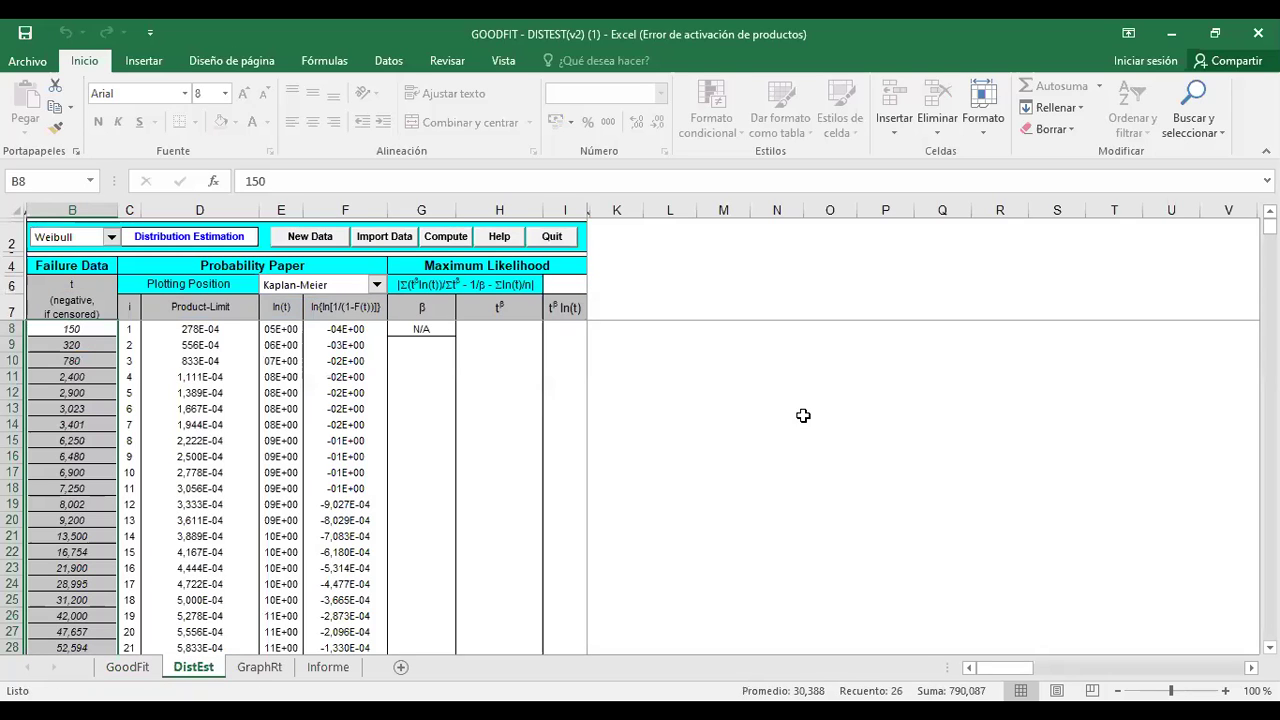
Step: Locate the end of the Failure Data list on the DistEst sheet and select the first empty cell, B34
{"action": "left_click", "coordinate": [340, 327]}
{"action": "scroll", "coordinate": [122, 393], "scroll_direction": "down", "scroll_amount": 1}
{"action": "scroll", "coordinate": [114, 397], "scroll_direction": "up", "scroll_amount": 1}
{"action": "scroll", "coordinate": [200, 360], "scroll_direction": "down", "scroll_amount": 5}
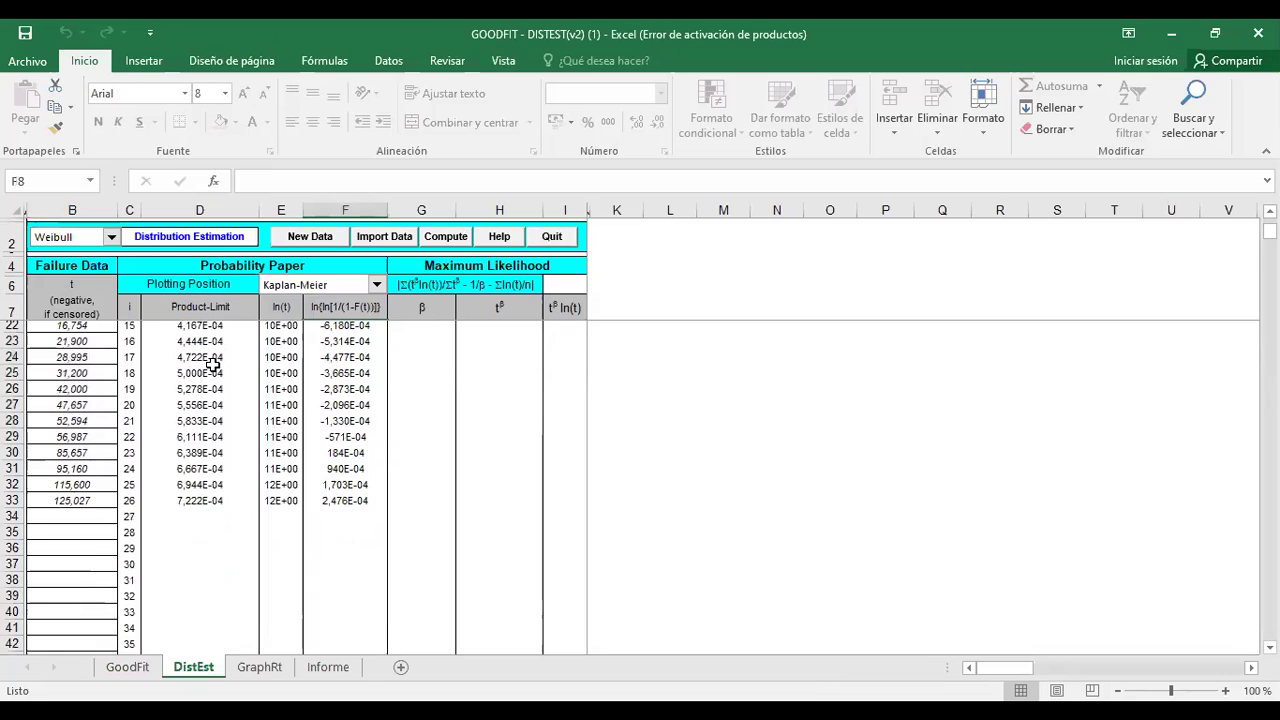
{"action": "left_click", "coordinate": [99, 500]}
{"action": "scroll", "coordinate": [140, 487], "scroll_direction": "down", "scroll_amount": 1}
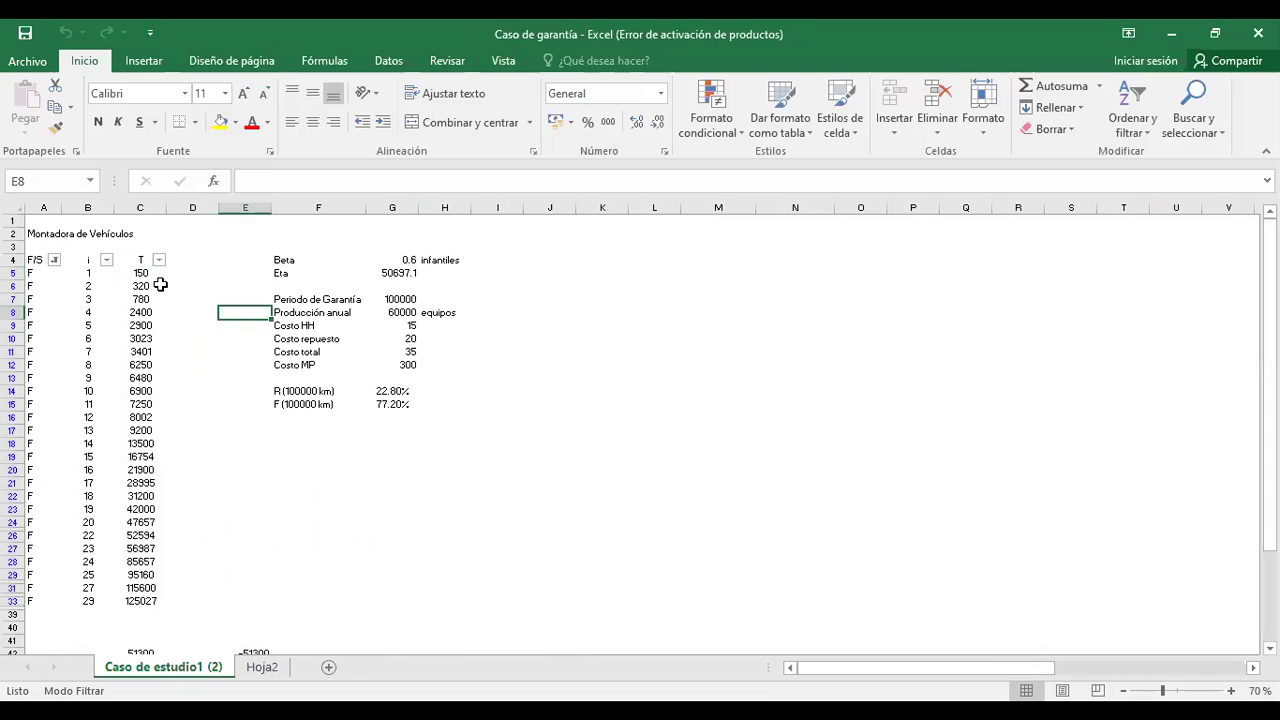
Step: Switch to the Caso de garantía workbook and filter the F/S column to show only the S records
{"action": "left_click", "coordinate": [152, 276]}
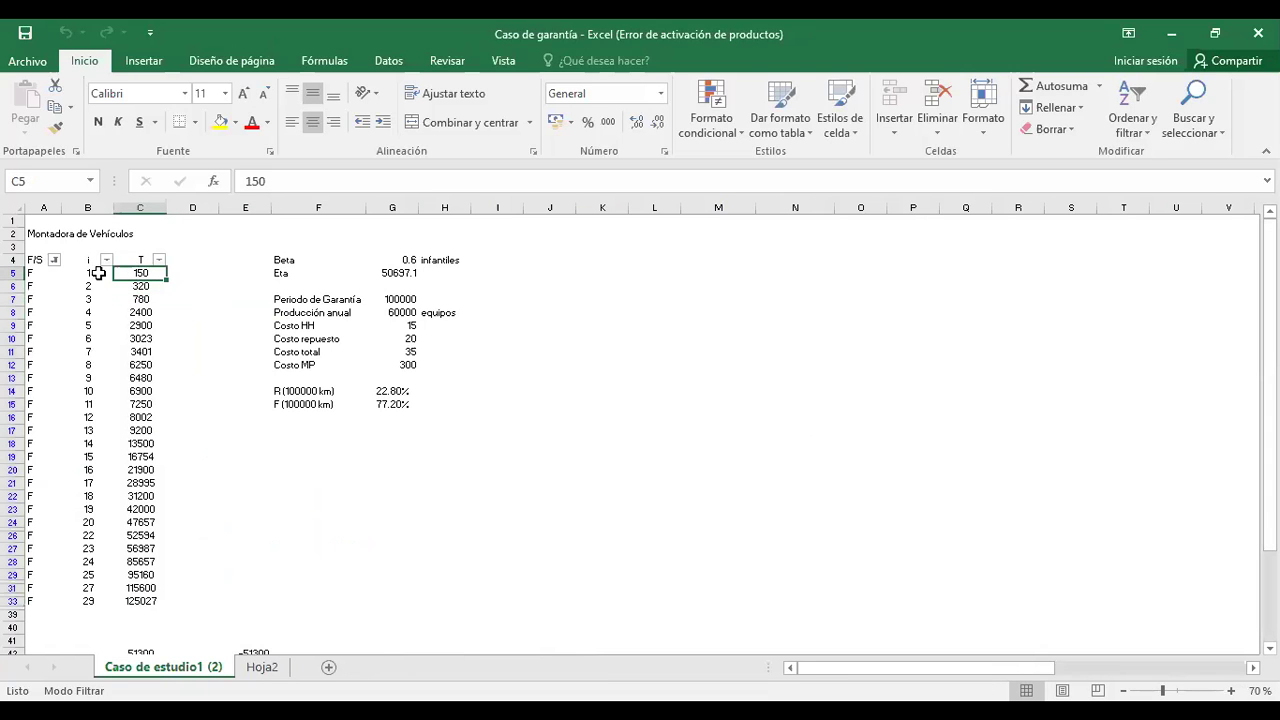
{"action": "left_click", "coordinate": [54, 259]}
{"action": "left_click", "coordinate": [56, 455]}
{"action": "left_click", "coordinate": [56, 470]}
{"action": "left_click", "coordinate": [148, 615]}
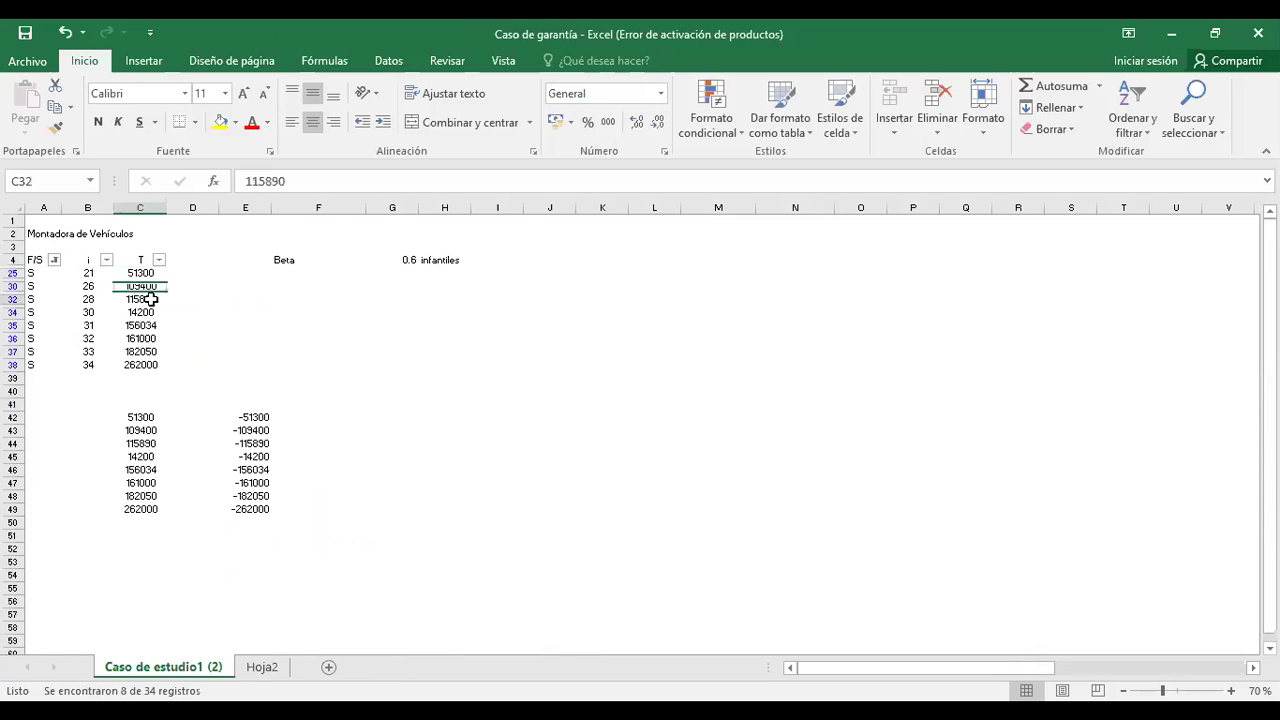
Step: Check the T values of the S records and copy their negative counterparts from E42:E49
{"action": "left_click_drag", "start_coordinate": [140, 272], "coordinate": [136, 367]}
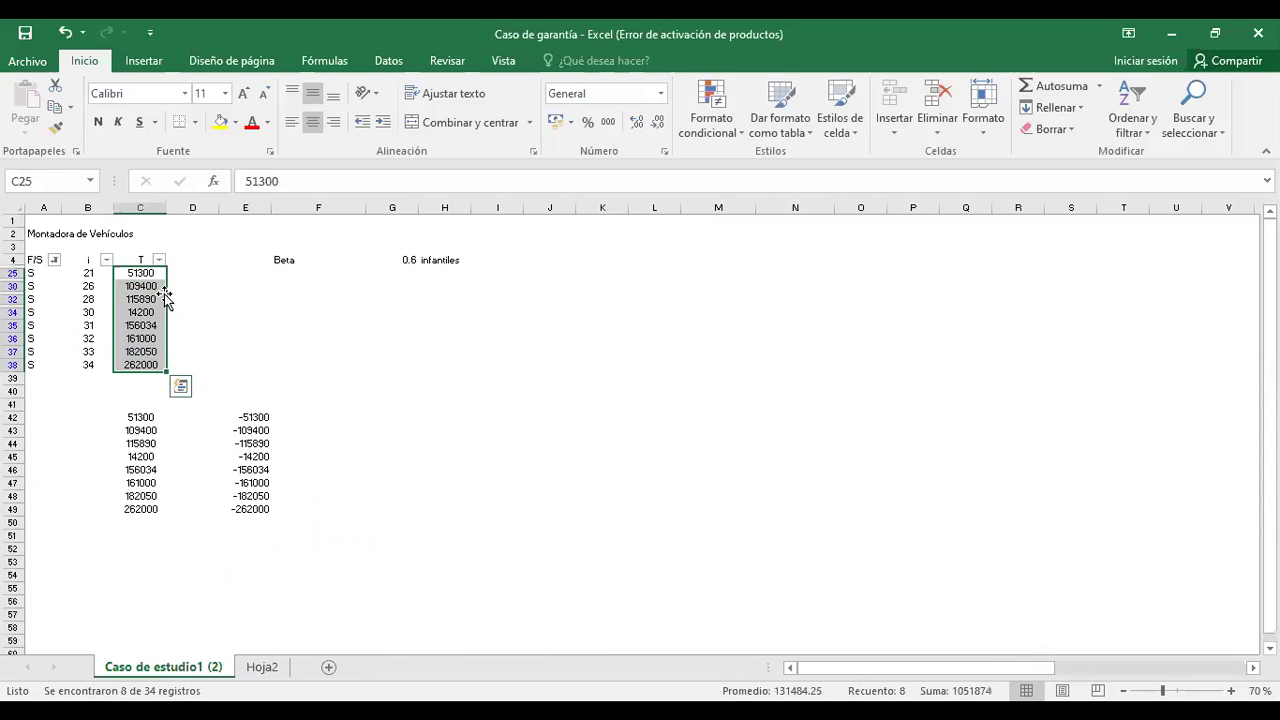
{"action": "left_click_drag", "start_coordinate": [140, 272], "coordinate": [119, 360]}
{"action": "left_click_drag", "start_coordinate": [38, 272], "coordinate": [34, 365]}
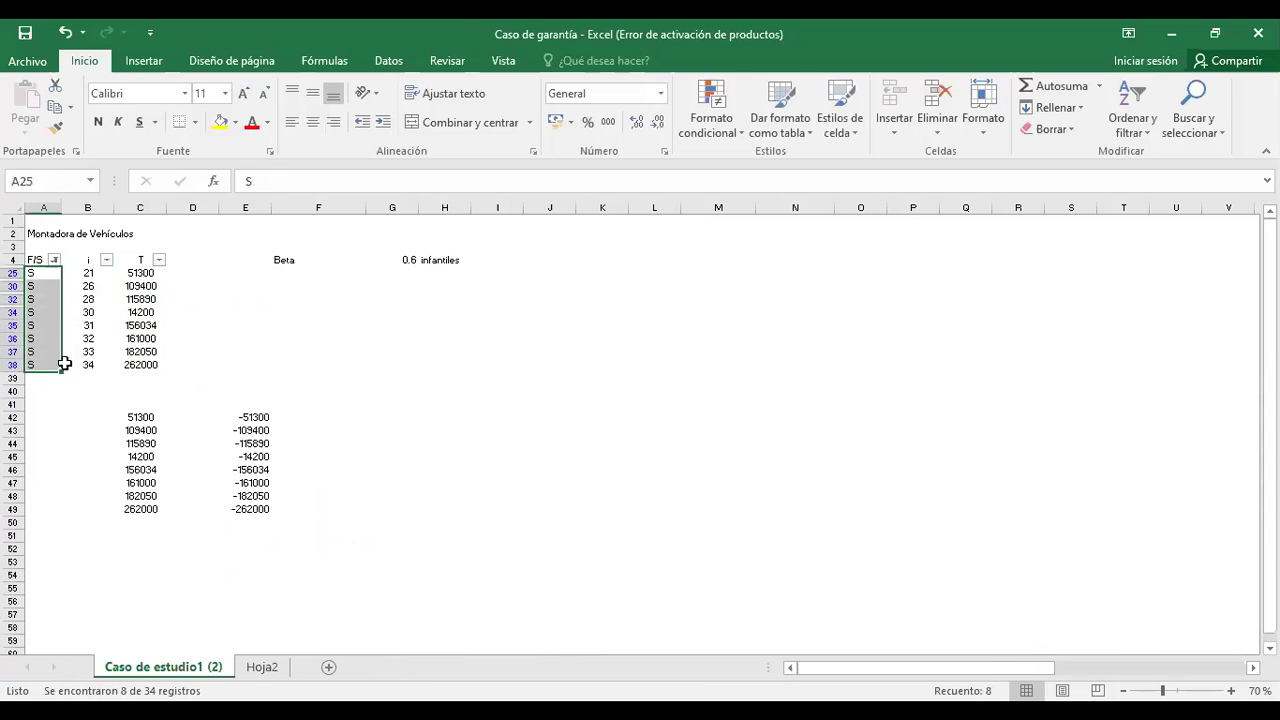
{"action": "left_click", "coordinate": [138, 364]}
{"action": "mouse_move", "coordinate": [138, 364]}
{"action": "left_mouse_down"}
{"action": "mouse_move", "coordinate": [131, 277]}
{"action": "mouse_move", "coordinate": [138, 361]}
{"action": "left_mouse_up"}
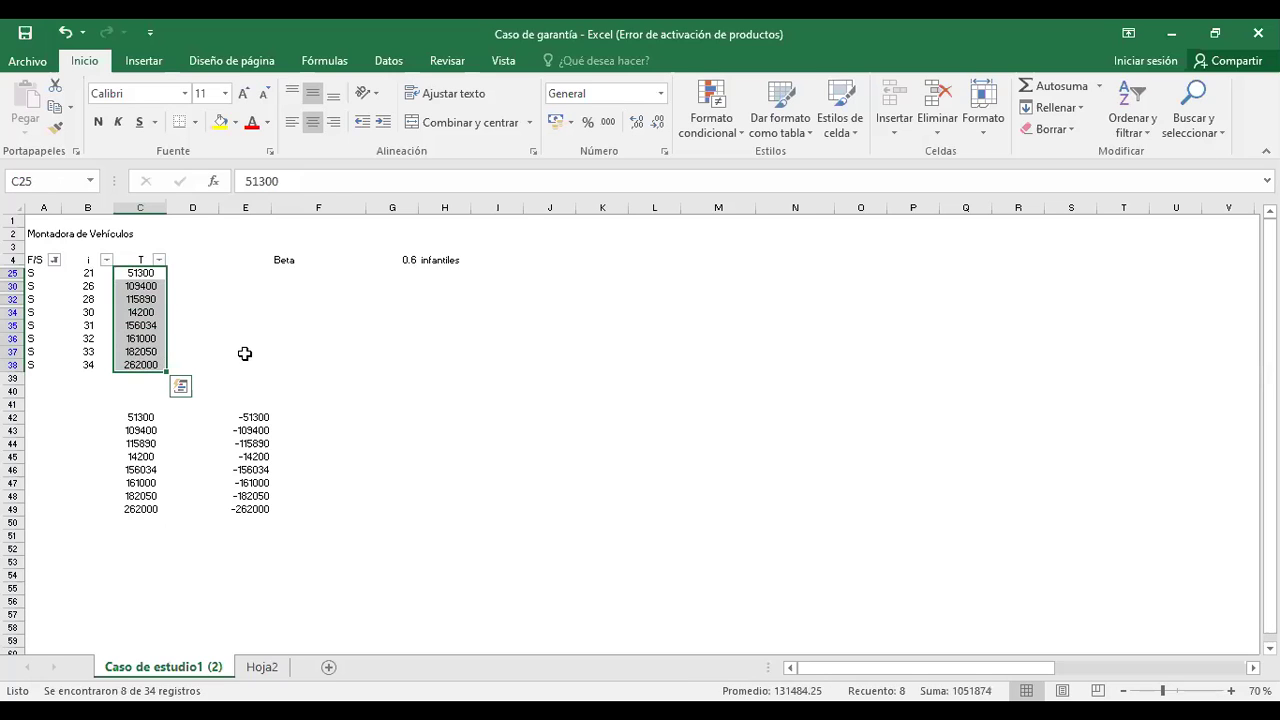
{"action": "left_click_drag", "start_coordinate": [252, 418], "coordinate": [244, 511]}
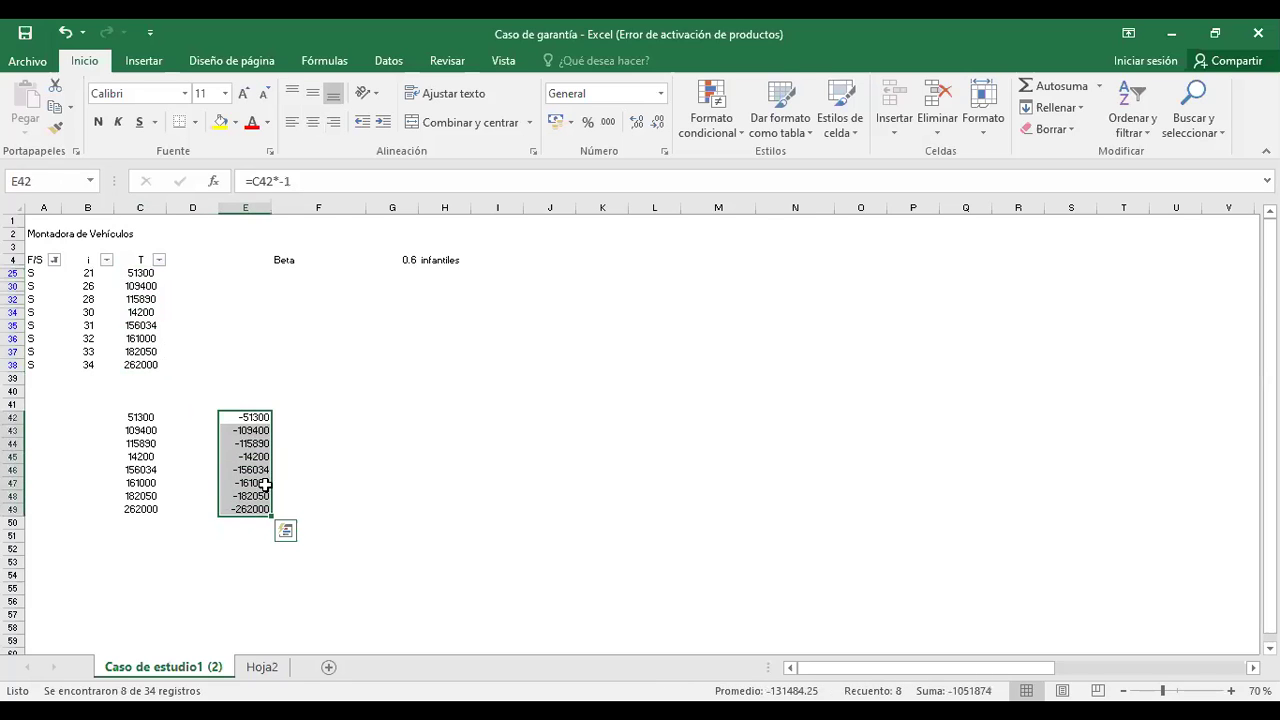
{"action": "key", "text": "ctrl+c"}
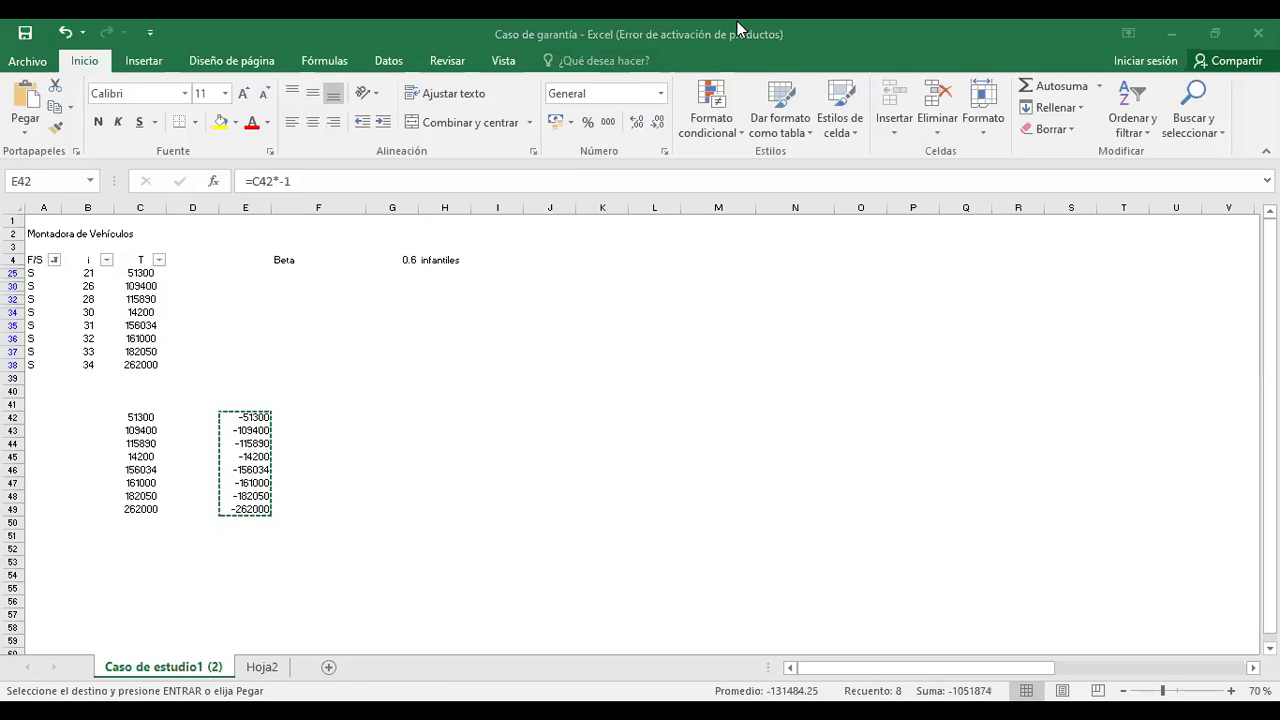
Step: Paste the copied negative times as values into the DistEst sheet's Failure Data column, starting at B34
{"action": "key", "text": "alt+Tab"}
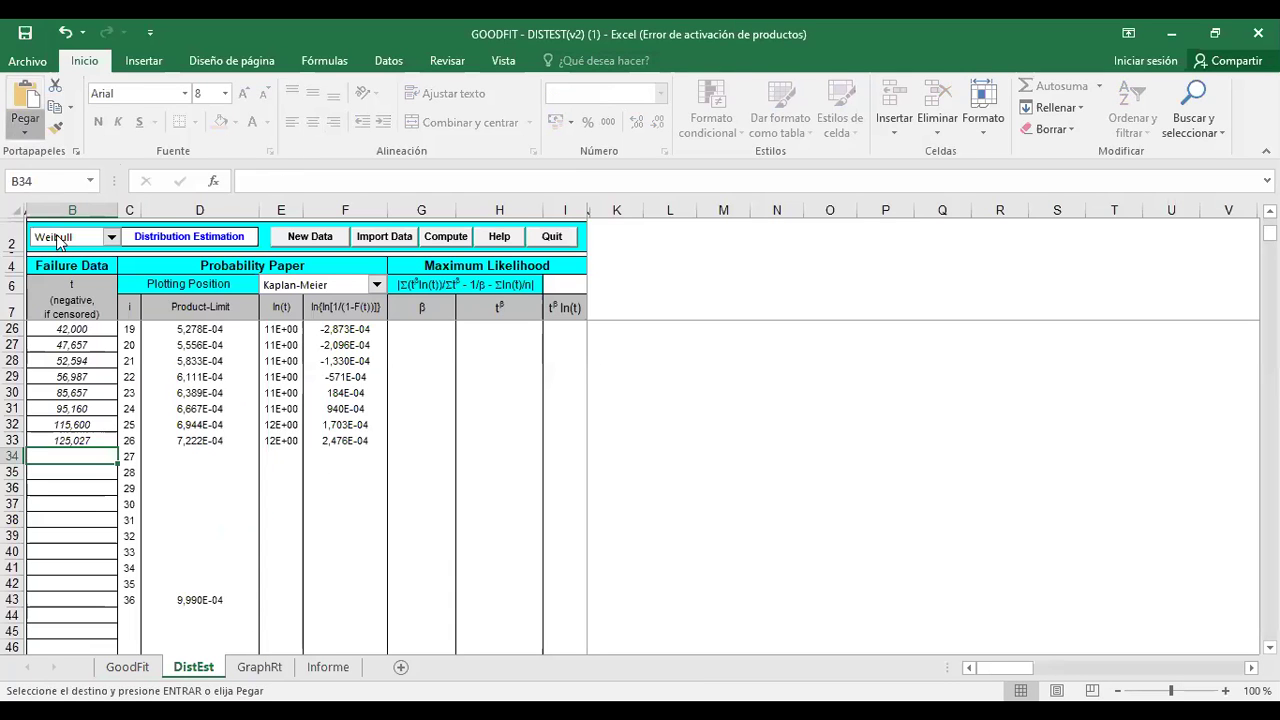
{"action": "left_click", "coordinate": [25, 128]}
{"action": "left_click", "coordinate": [27, 260]}
{"action": "left_click", "coordinate": [71, 424]}
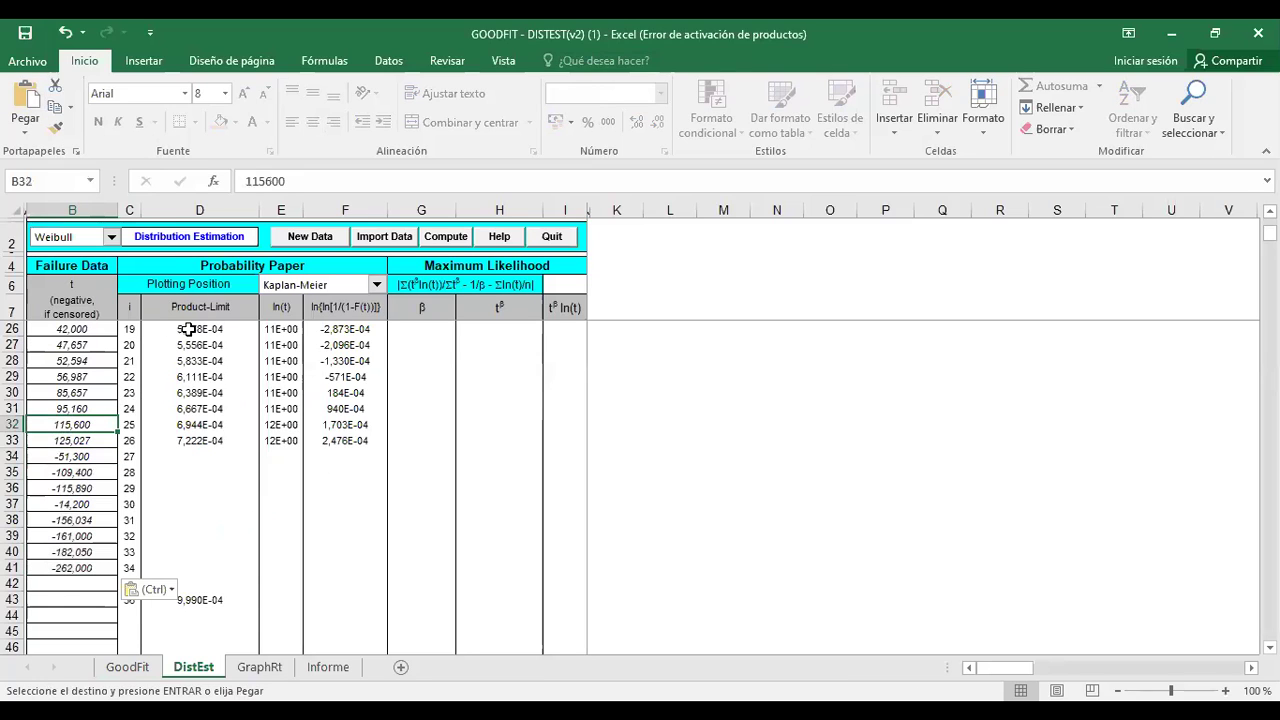
Step: Compute the Weibull distribution estimation and review the β and Θ parameter estimates on the GraphRt sheet
{"action": "left_click", "coordinate": [446, 238]}
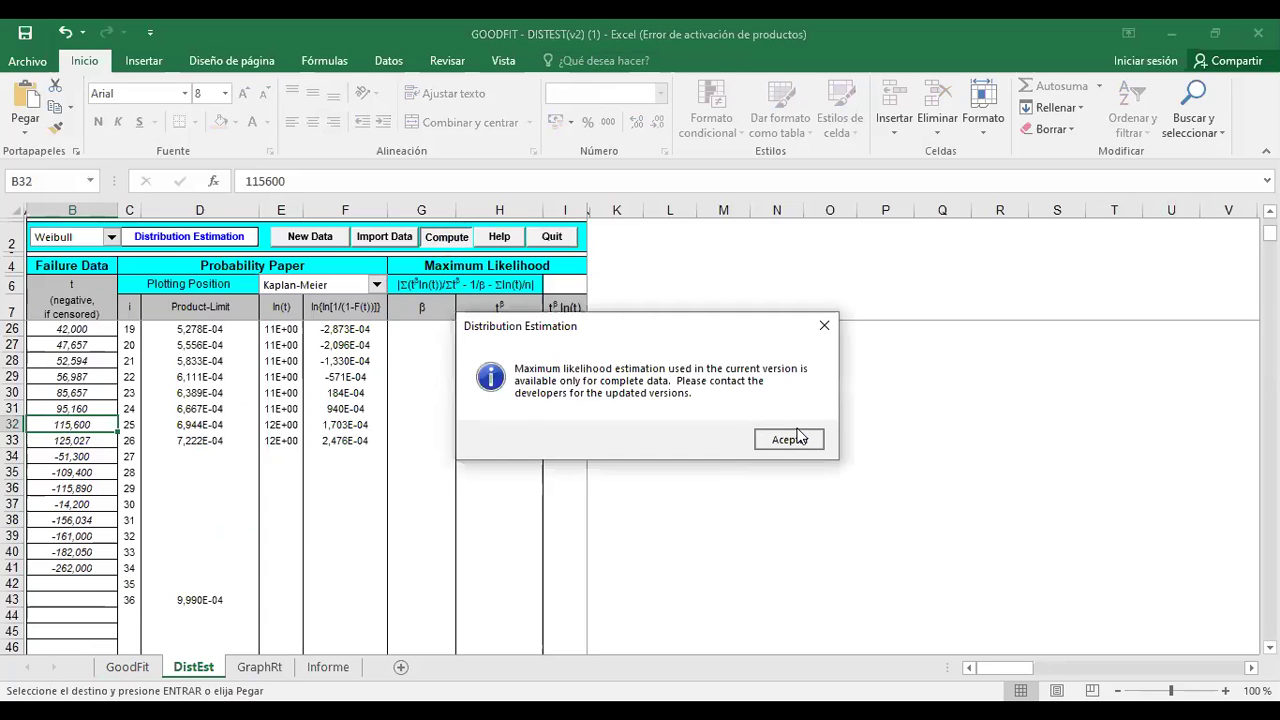
{"action": "left_click", "coordinate": [789, 437]}
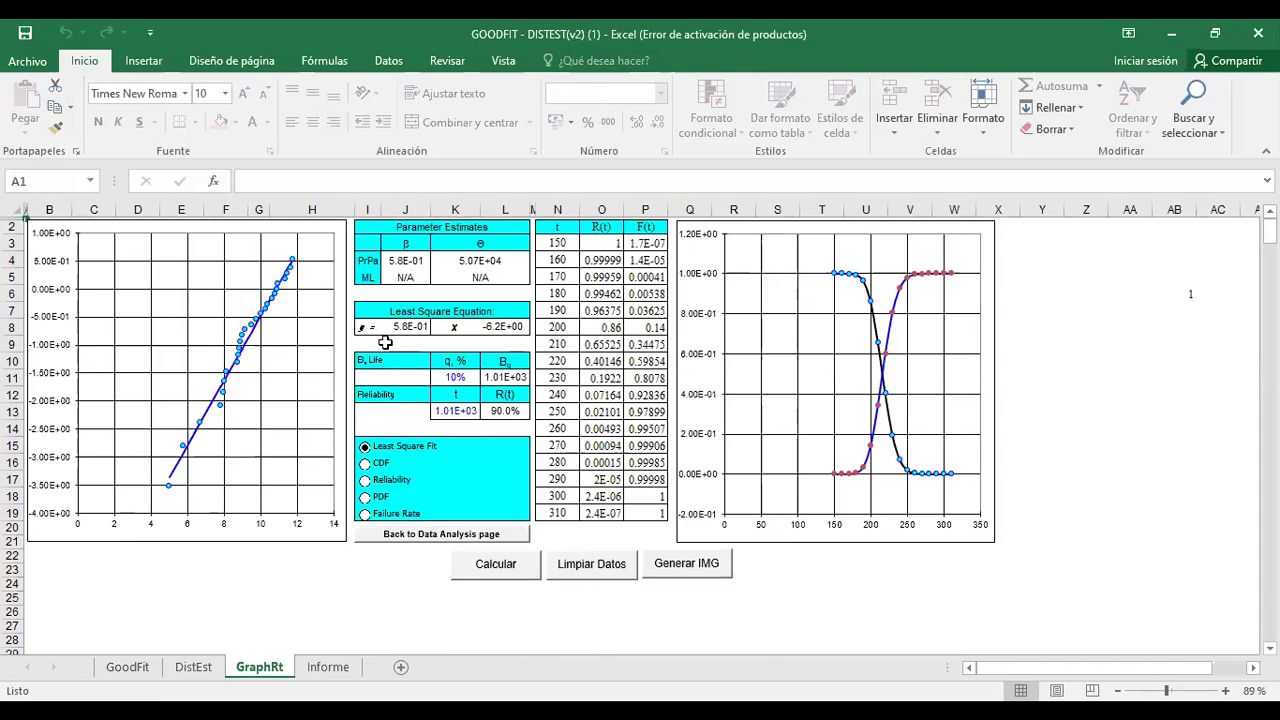
{"action": "left_click", "coordinate": [426, 261]}
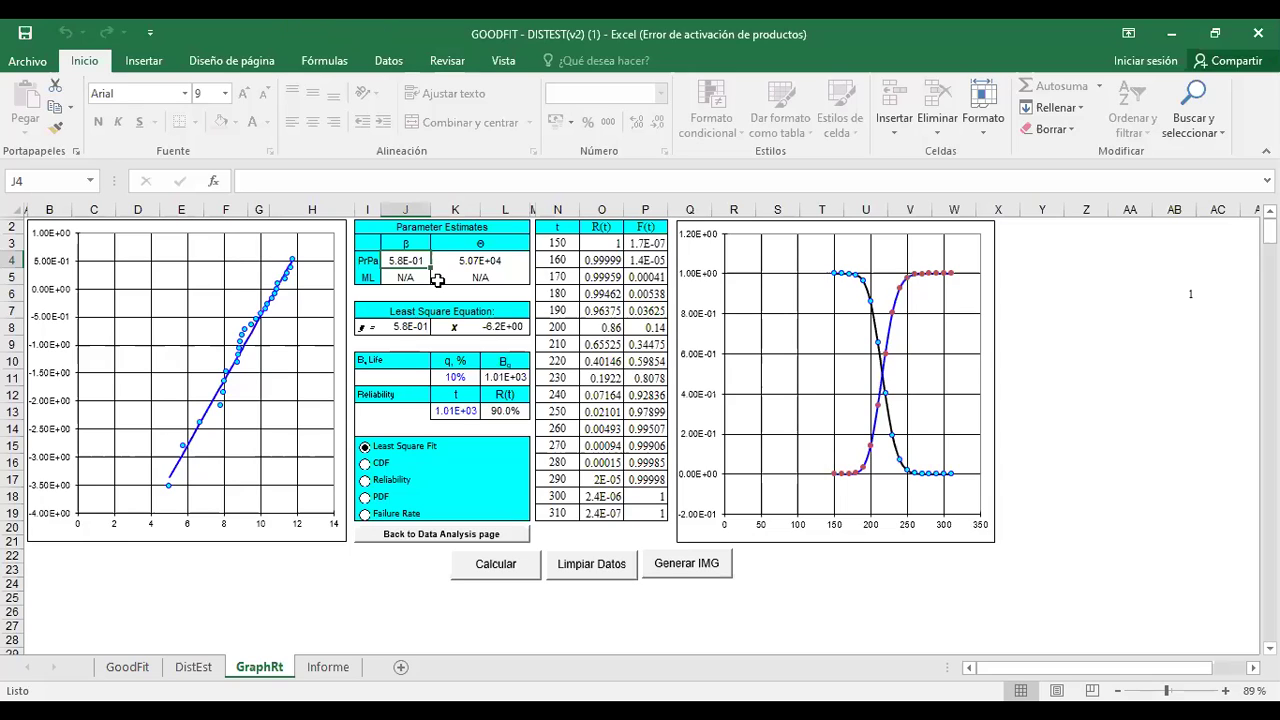
{"action": "left_click_drag", "start_coordinate": [410, 247], "coordinate": [374, 248]}
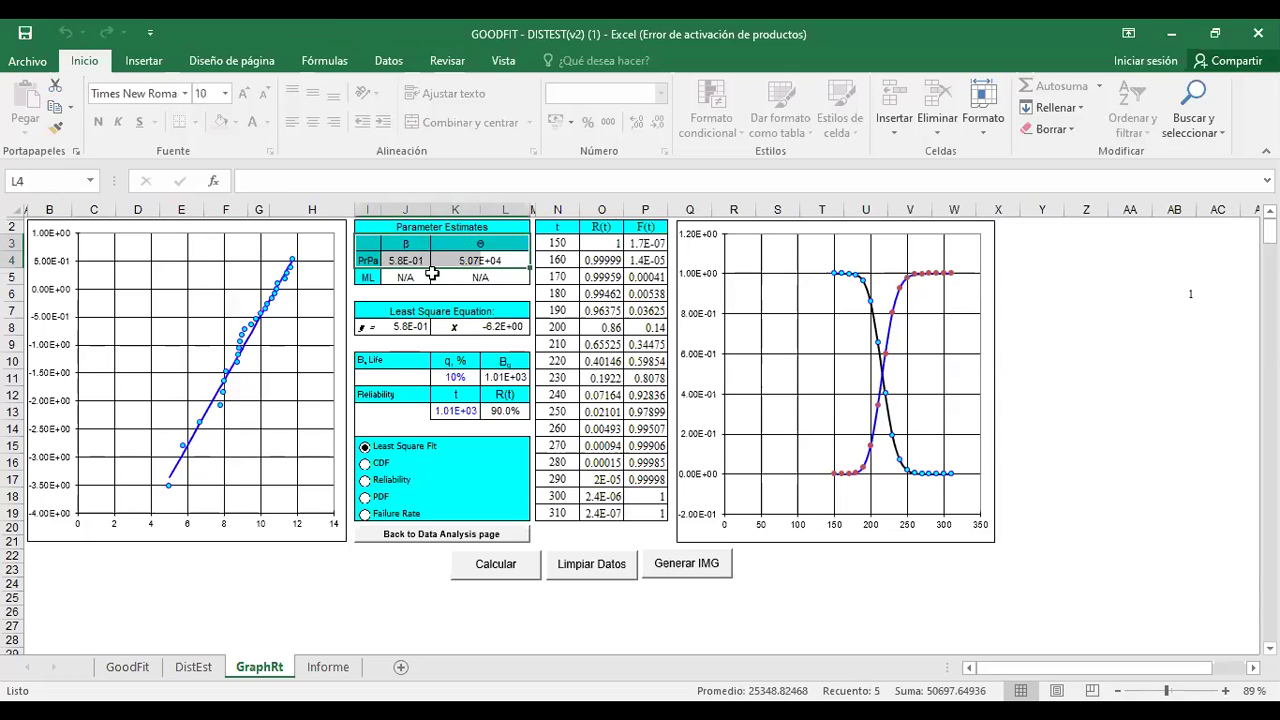
{"action": "left_click", "coordinate": [434, 275]}
{"action": "left_click", "coordinate": [407, 261]}
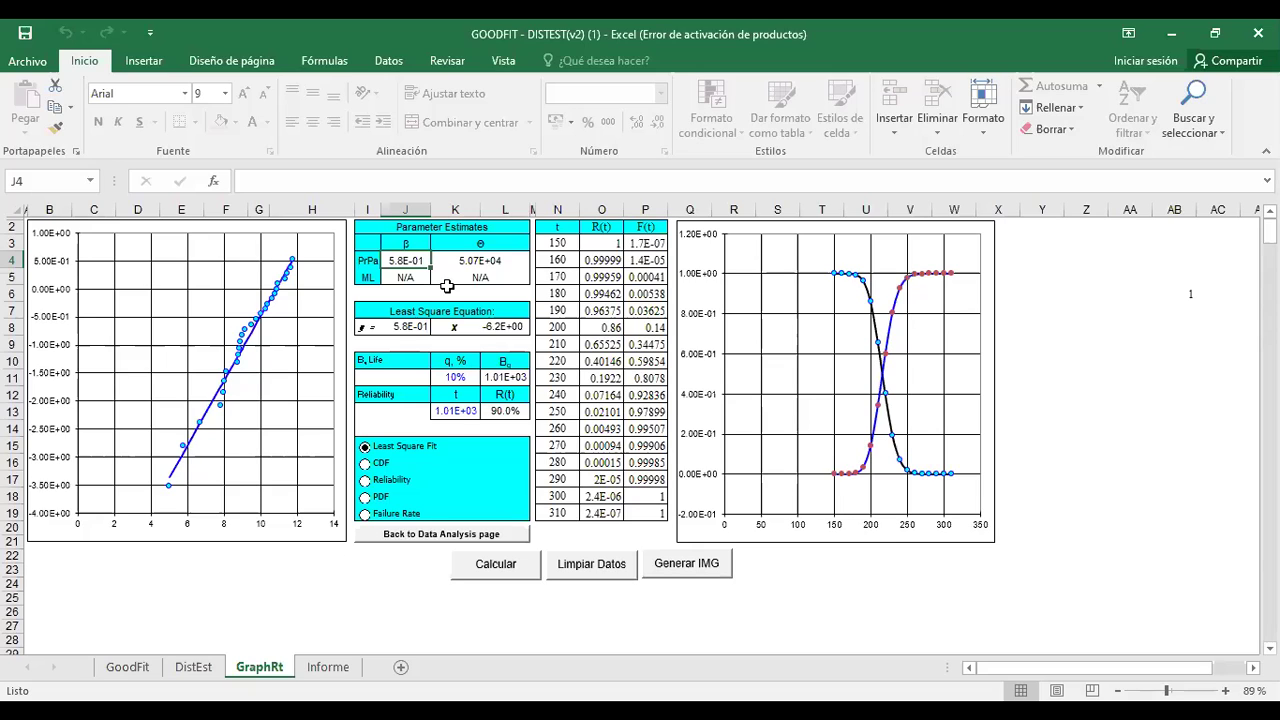
{"action": "left_click", "coordinate": [485, 262]}
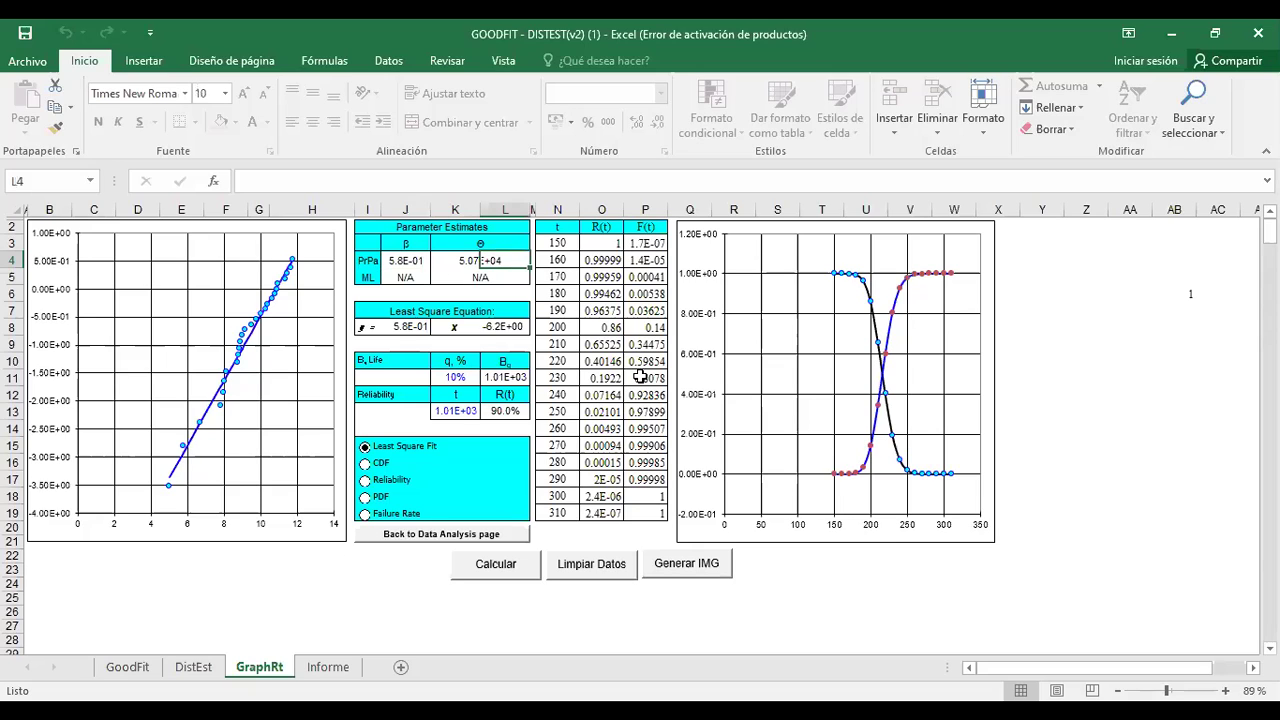
Step: Examine the Θ estimate, the B life block and the Reliability t and R(t) cells on the GraphRt sheet
{"action": "left_click", "coordinate": [620, 327]}
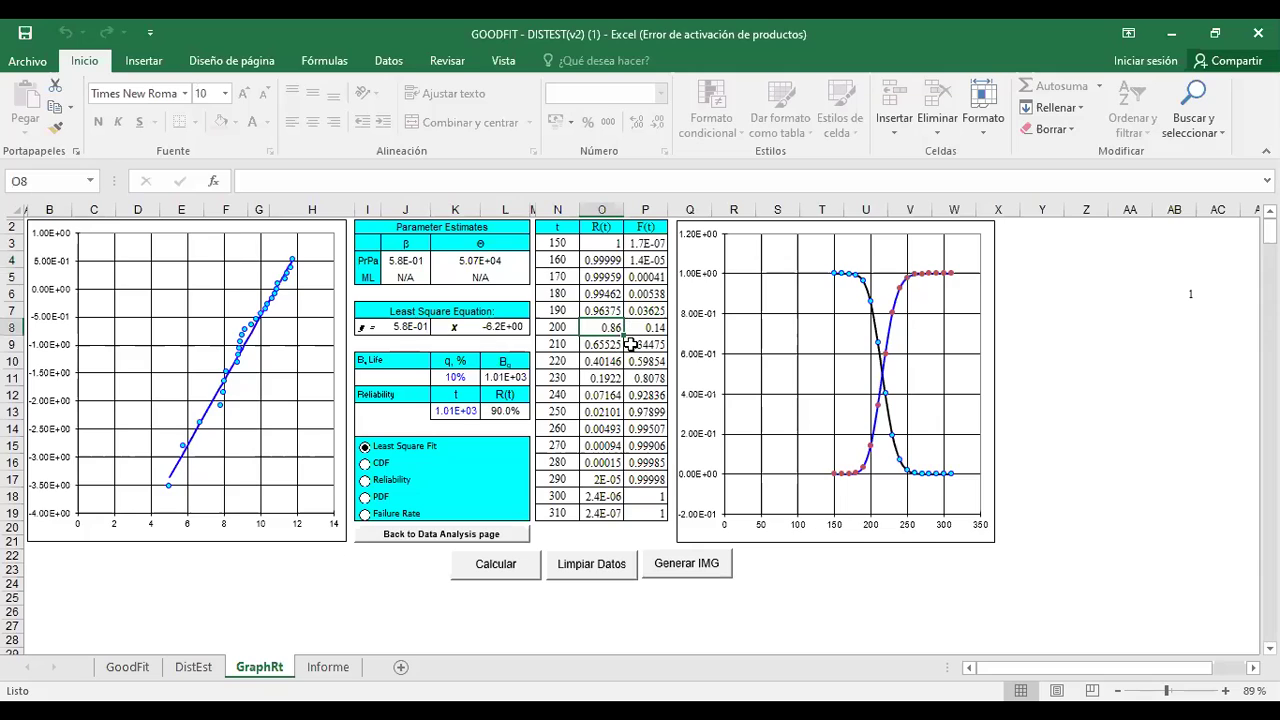
{"action": "left_click", "coordinate": [498, 260]}
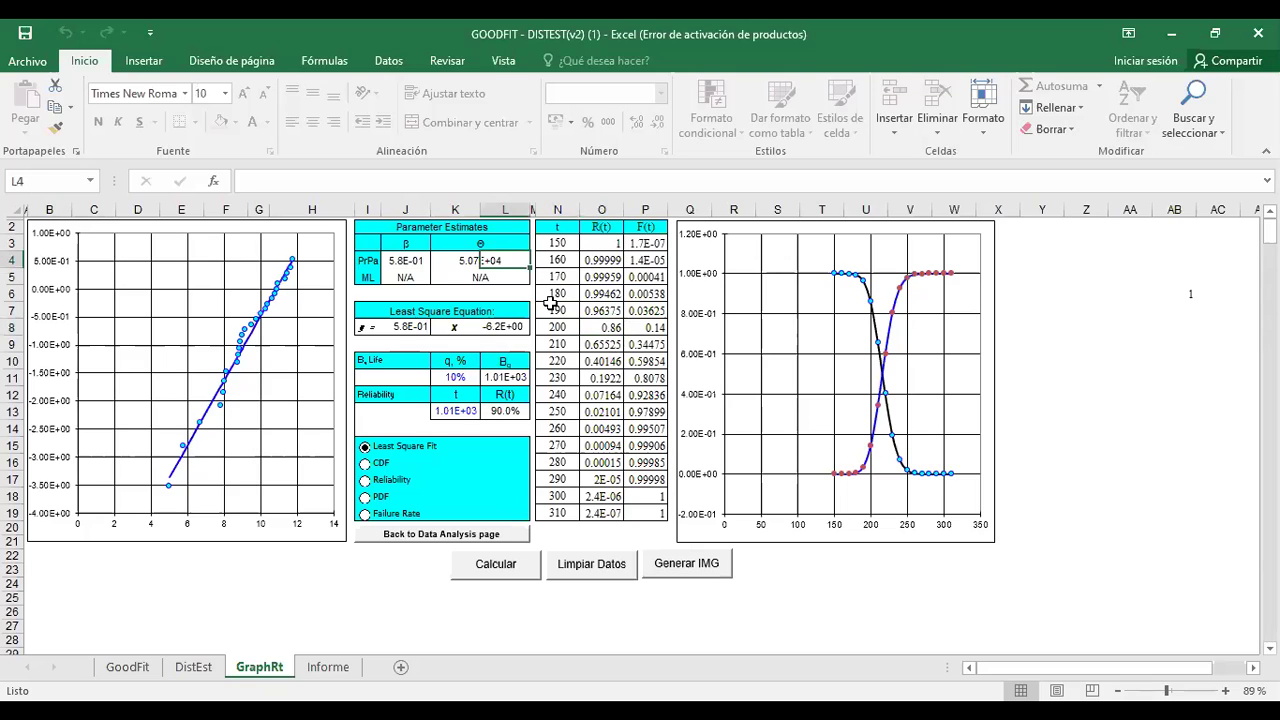
{"action": "left_click", "coordinate": [466, 256]}
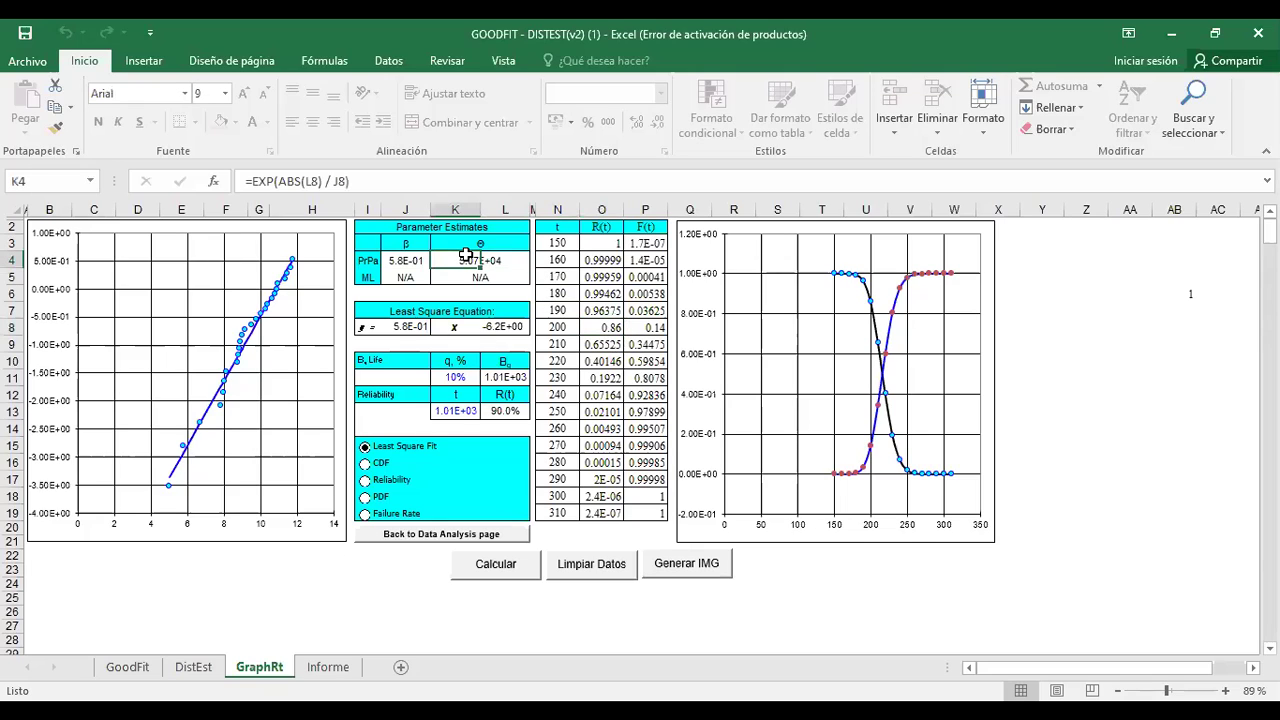
{"action": "left_click", "coordinate": [633, 365]}
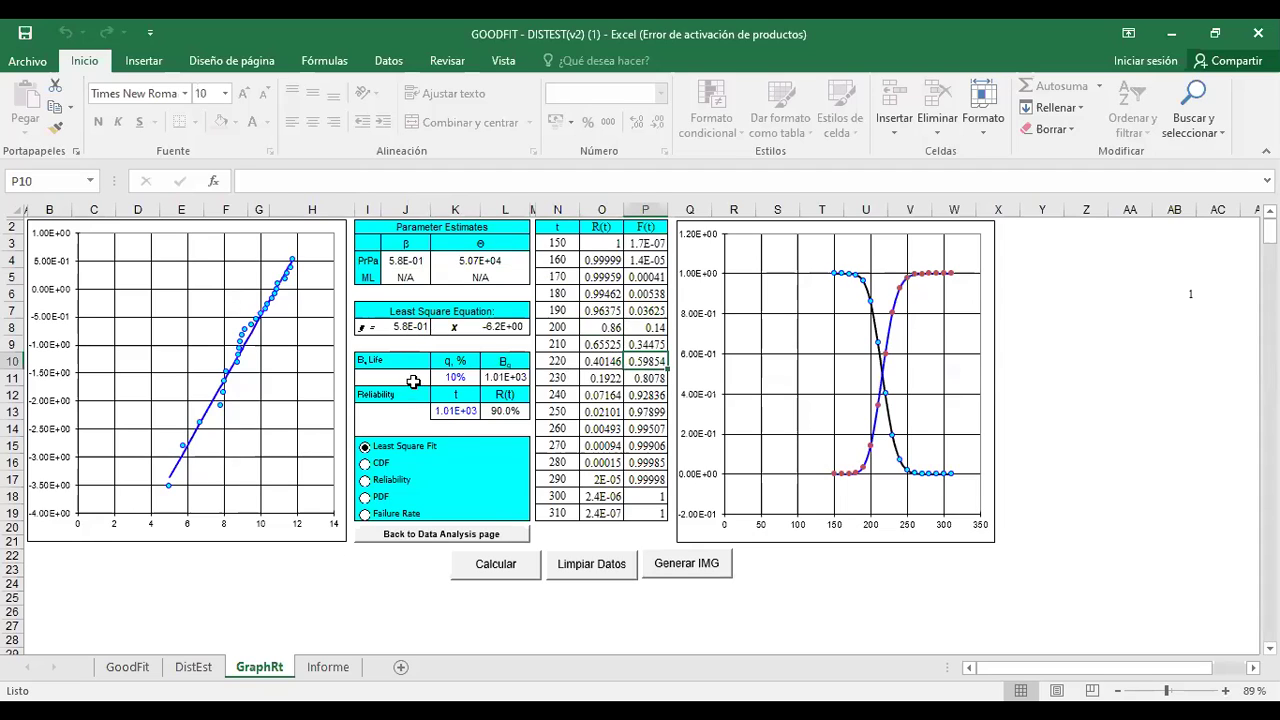
{"action": "left_click_drag", "start_coordinate": [404, 367], "coordinate": [469, 412]}
{"action": "left_click", "coordinate": [455, 410]}
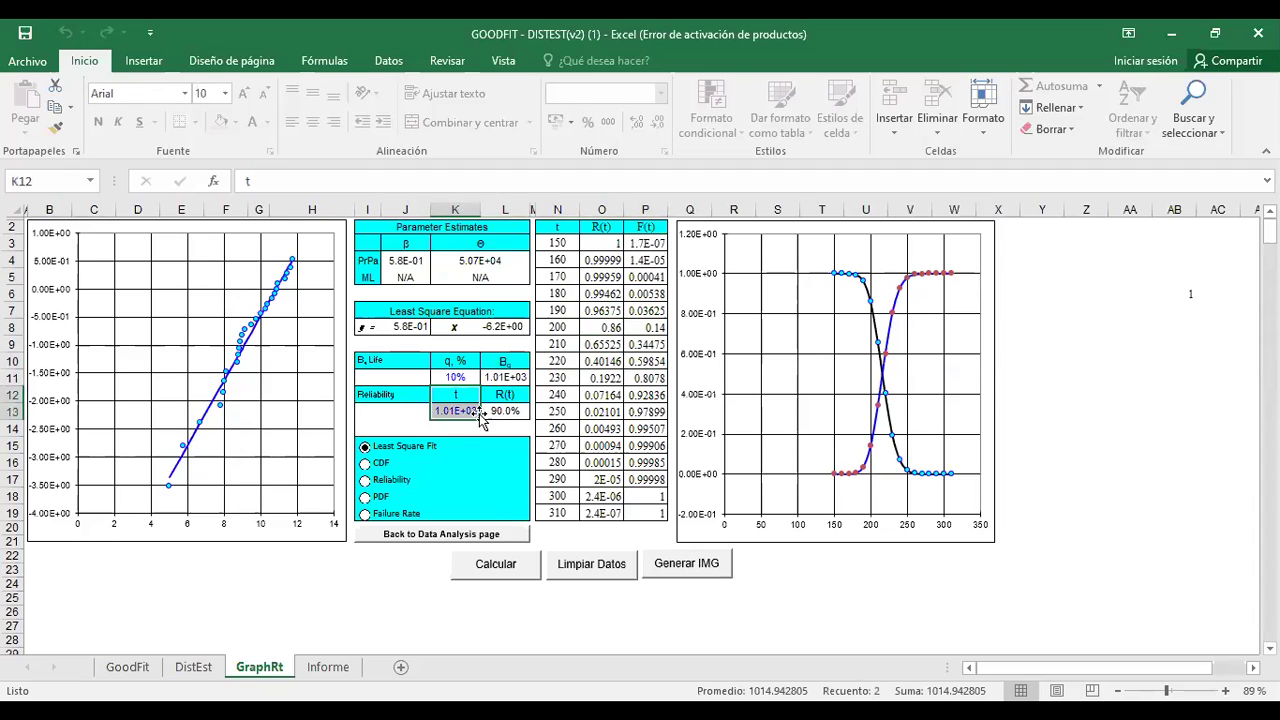
{"action": "left_click", "coordinate": [503, 410]}
{"action": "left_click", "coordinate": [450, 410]}
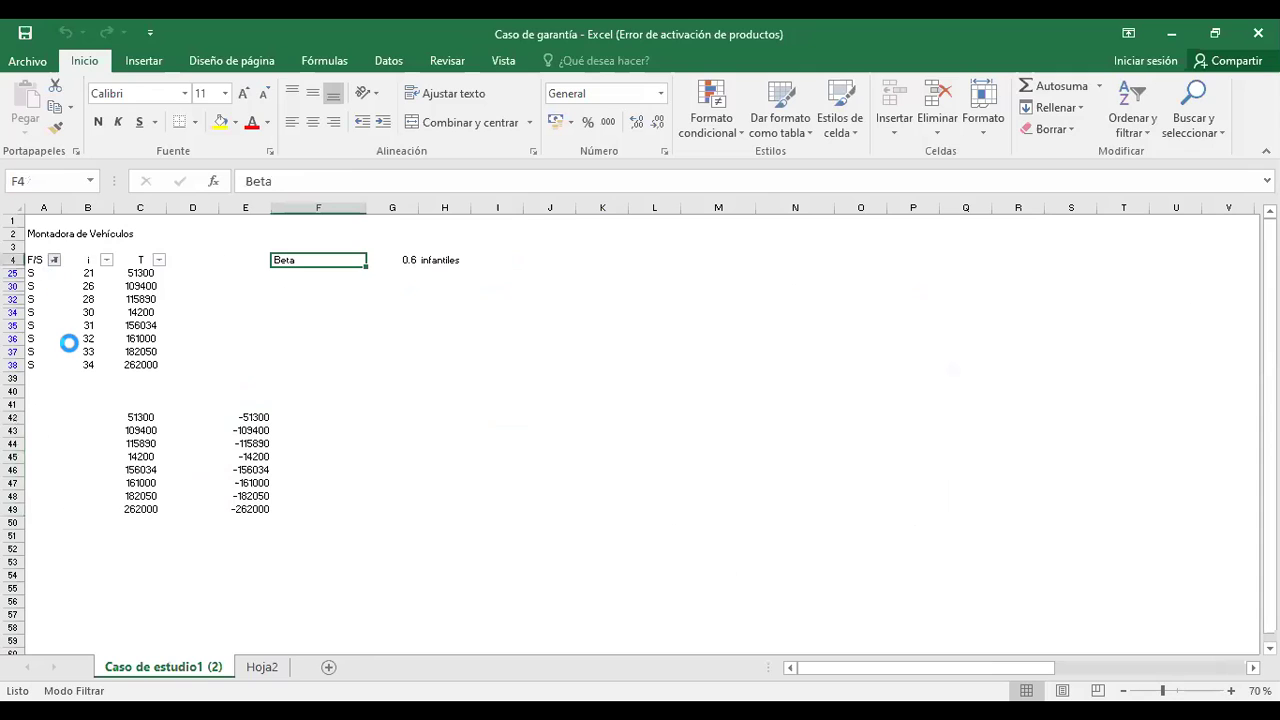
Step: Switch to the Caso de garantía workbook and remove the F/S column filter so all records are displayed
{"action": "left_click", "coordinate": [54, 260]}
{"action": "left_click", "coordinate": [60, 438]}
{"action": "left_click", "coordinate": [129, 612]}
{"action": "left_click", "coordinate": [340, 302]}
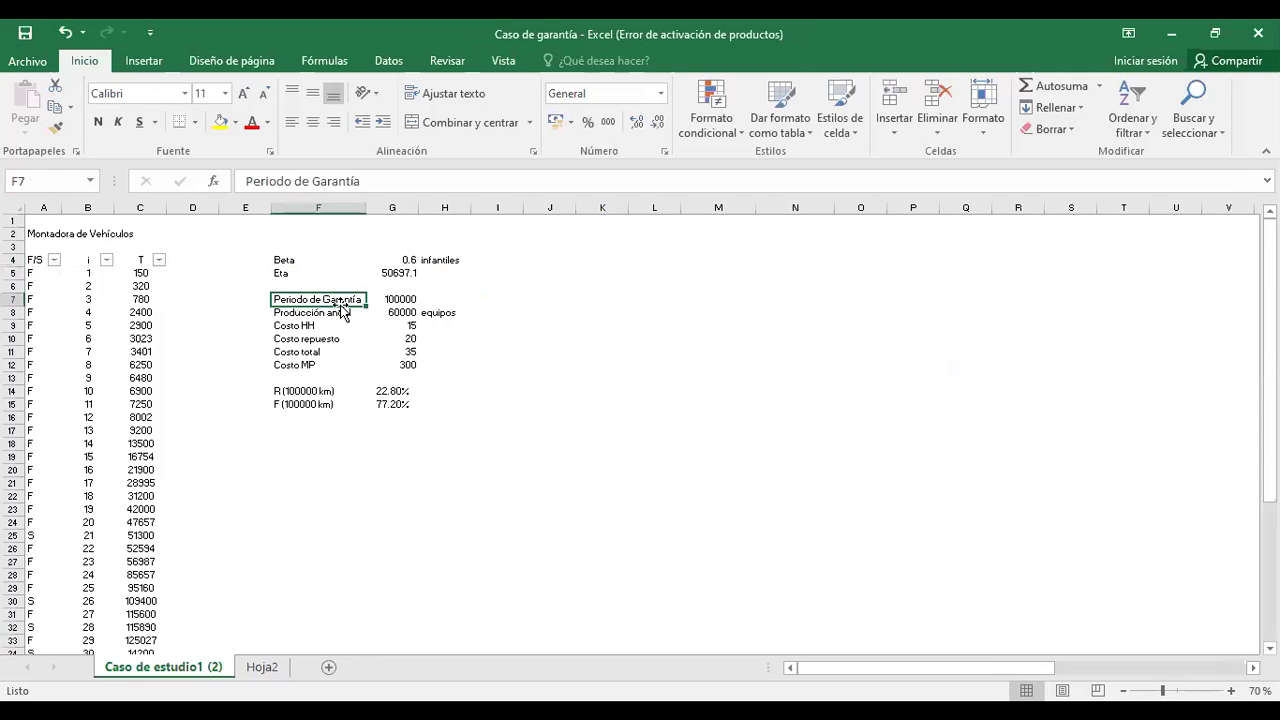
Step: Clear the existing Beta and Eta values in G4:G5
{"action": "left_click_drag", "start_coordinate": [312, 262], "coordinate": [408, 273]}
{"action": "left_click", "coordinate": [400, 299]}
{"action": "key", "text": "Delete"}
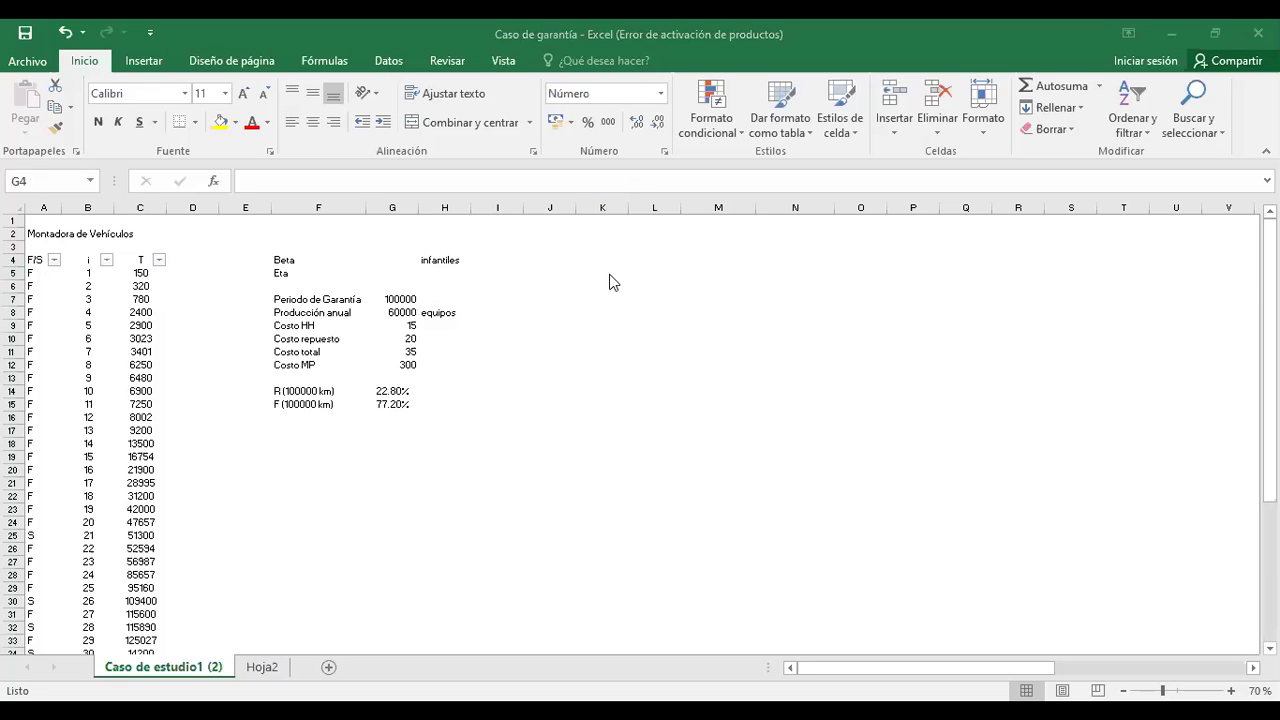
Step: Copy the β estimate from the GOODFIT workbook and paste it as a value into the Beta cell G4
{"action": "key", "text": "ctrl+c"}
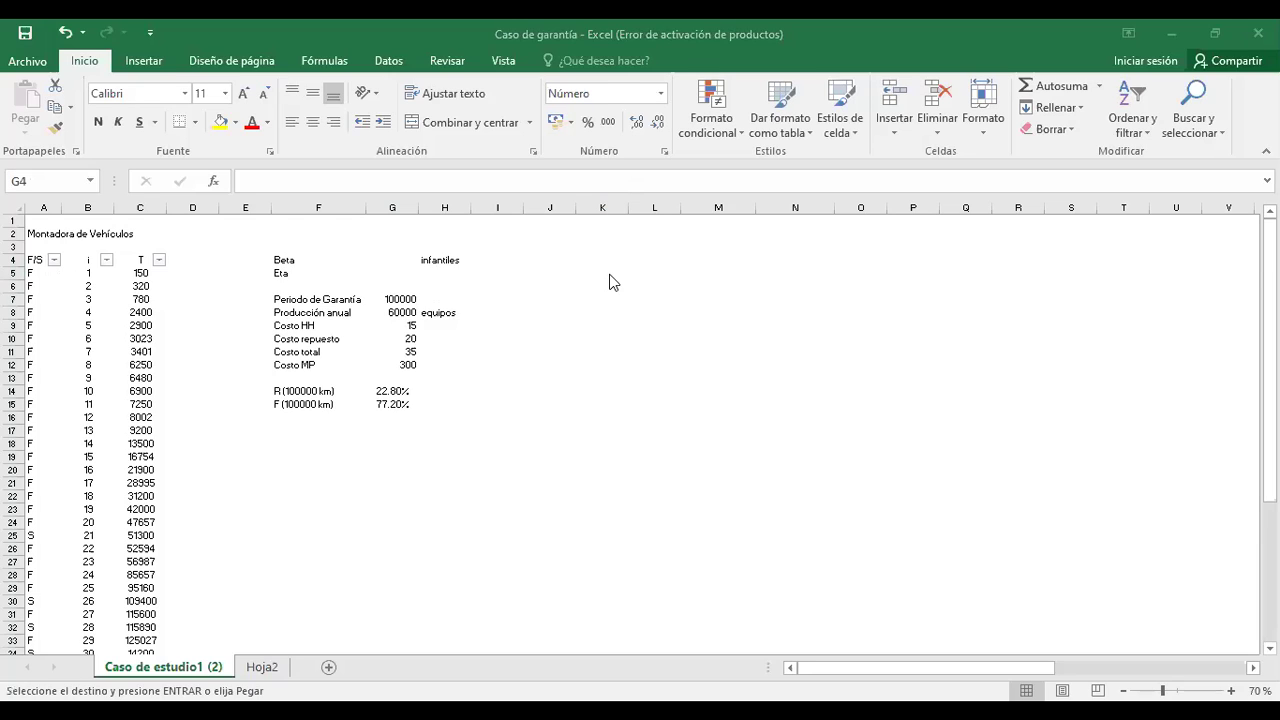
{"action": "left_click", "coordinate": [397, 260]}
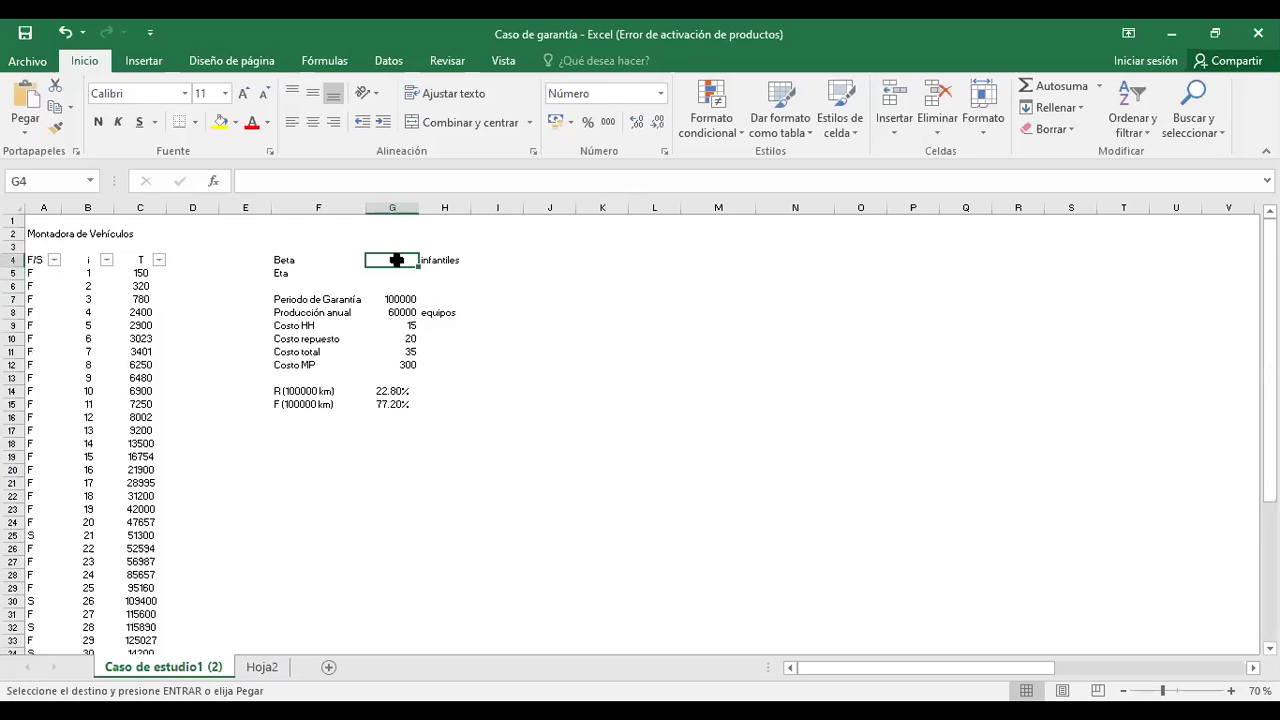
{"action": "right_click", "coordinate": [397, 260]}
{"action": "left_click", "coordinate": [469, 343]}
{"action": "key", "text": "Down"}
Step: Copy the Θ estimate from the GOODFIT workbook and paste it as a value into the Eta cell G5
{"action": "key", "text": "alt+Tab"}
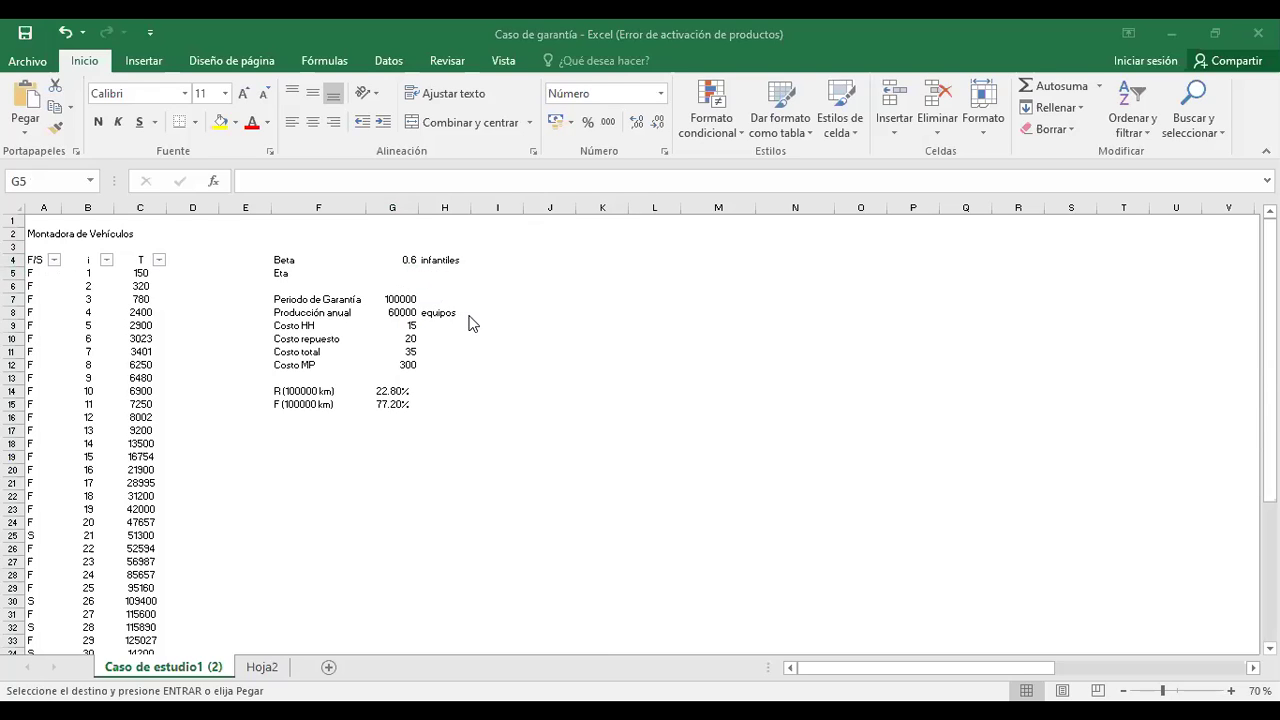
{"action": "left_click", "coordinate": [395, 273]}
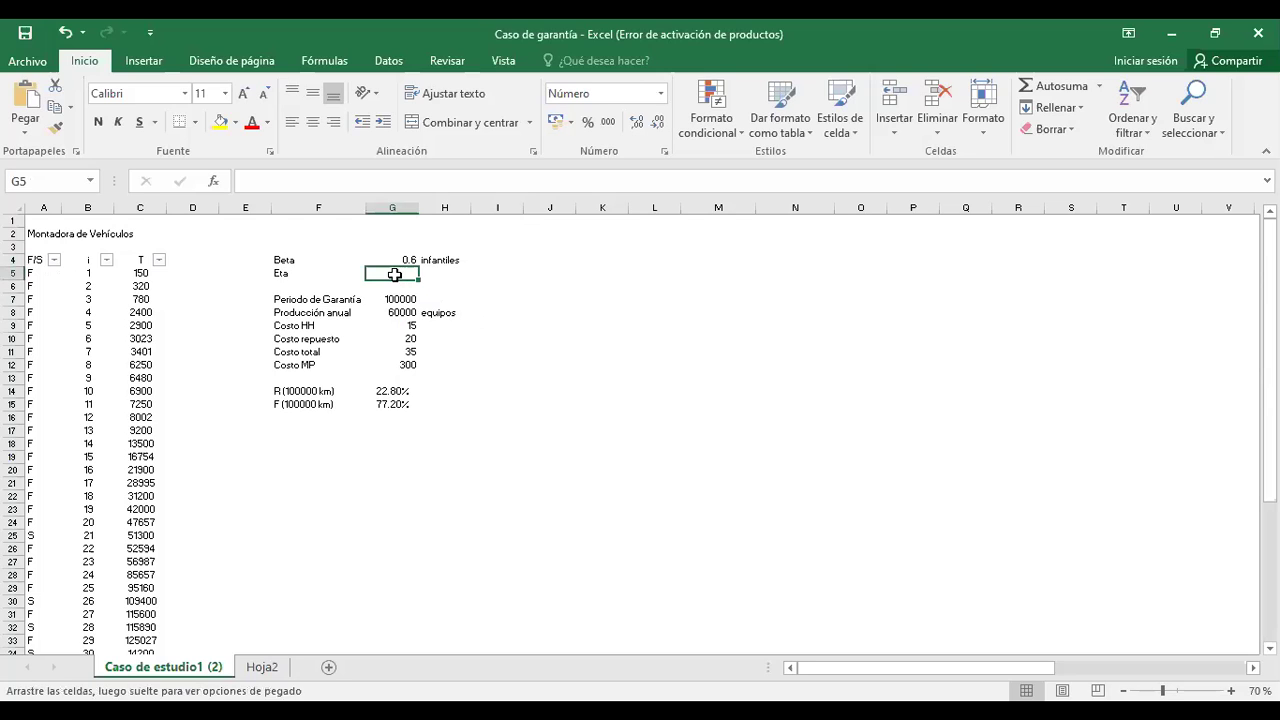
{"action": "right_click", "coordinate": [404, 273]}
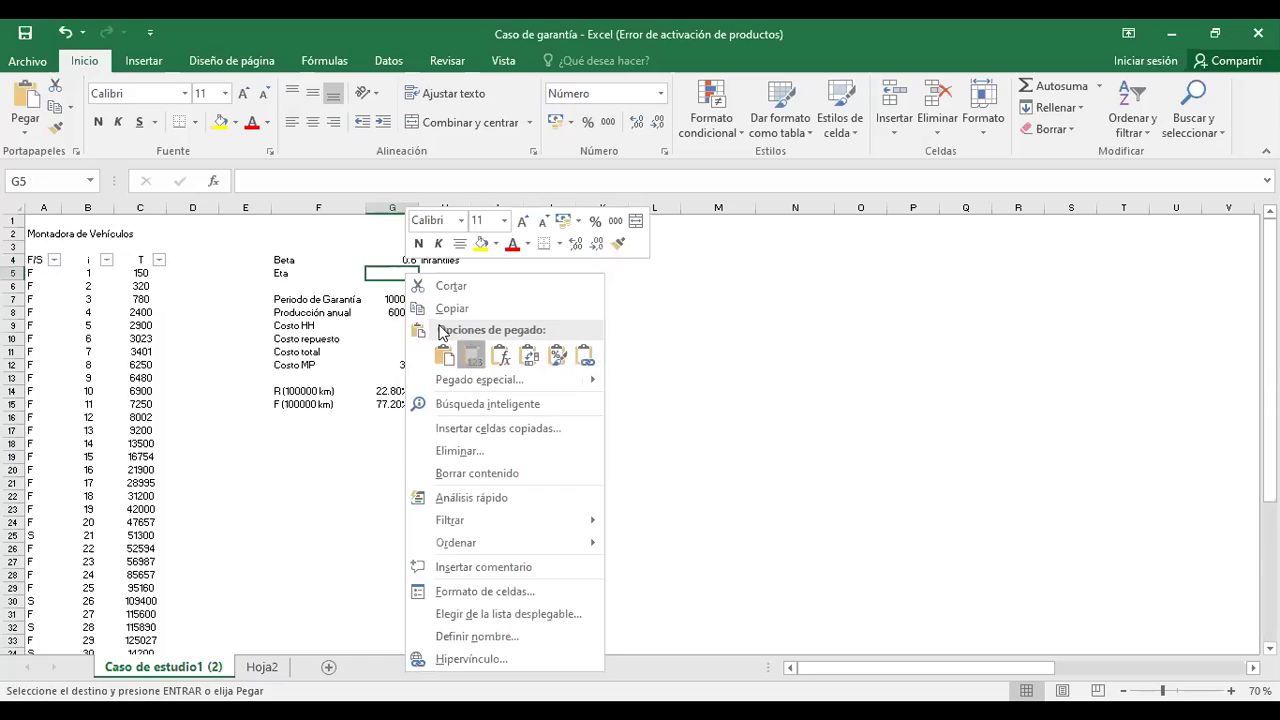
{"action": "left_click", "coordinate": [472, 356]}
{"action": "left_click", "coordinate": [406, 259]}
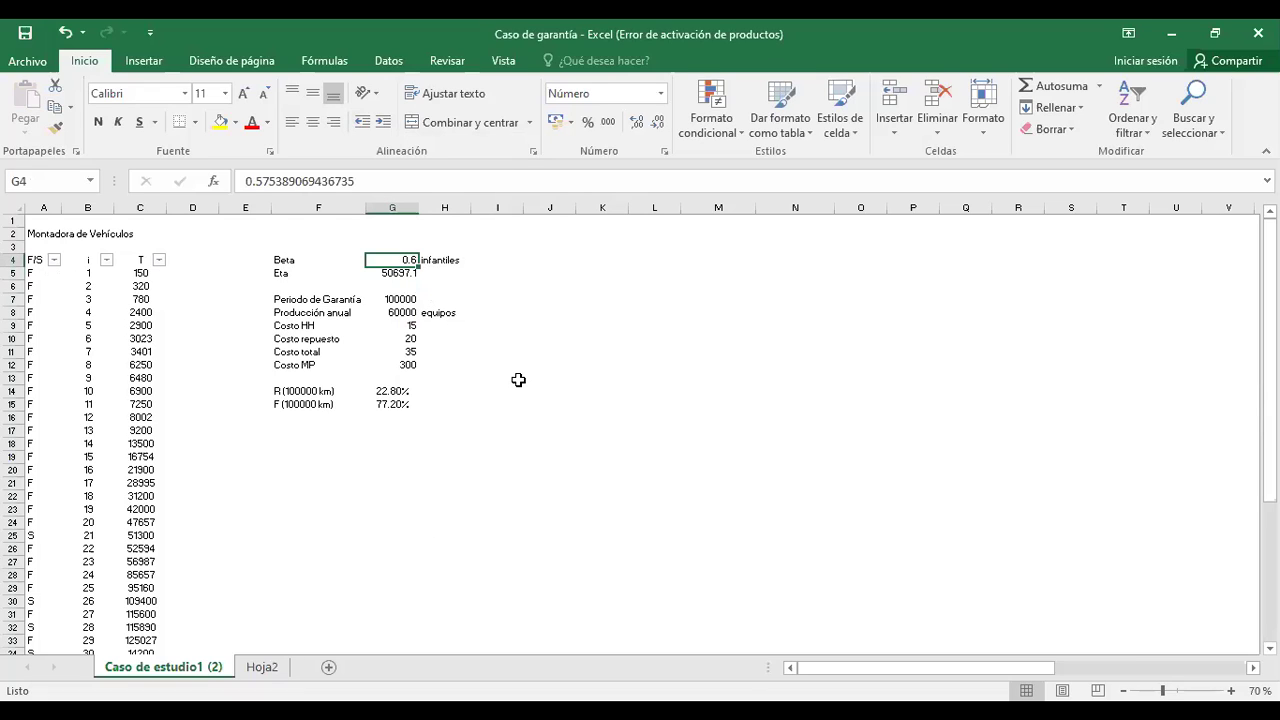
Step: Review the Periodo de Garantía and Producción anual inputs in G7:G8
{"action": "key", "text": "Down"}
{"action": "key", "text": "Down"}
{"action": "key", "text": "Down"}
{"action": "key", "text": "Left"}
{"action": "key", "text": "Right"}
{"action": "key", "text": "F2"}
{"action": "key", "text": "Return"}
{"action": "key", "text": "Left"}
{"action": "key", "text": "Right"}
{"action": "key", "text": "F2"}
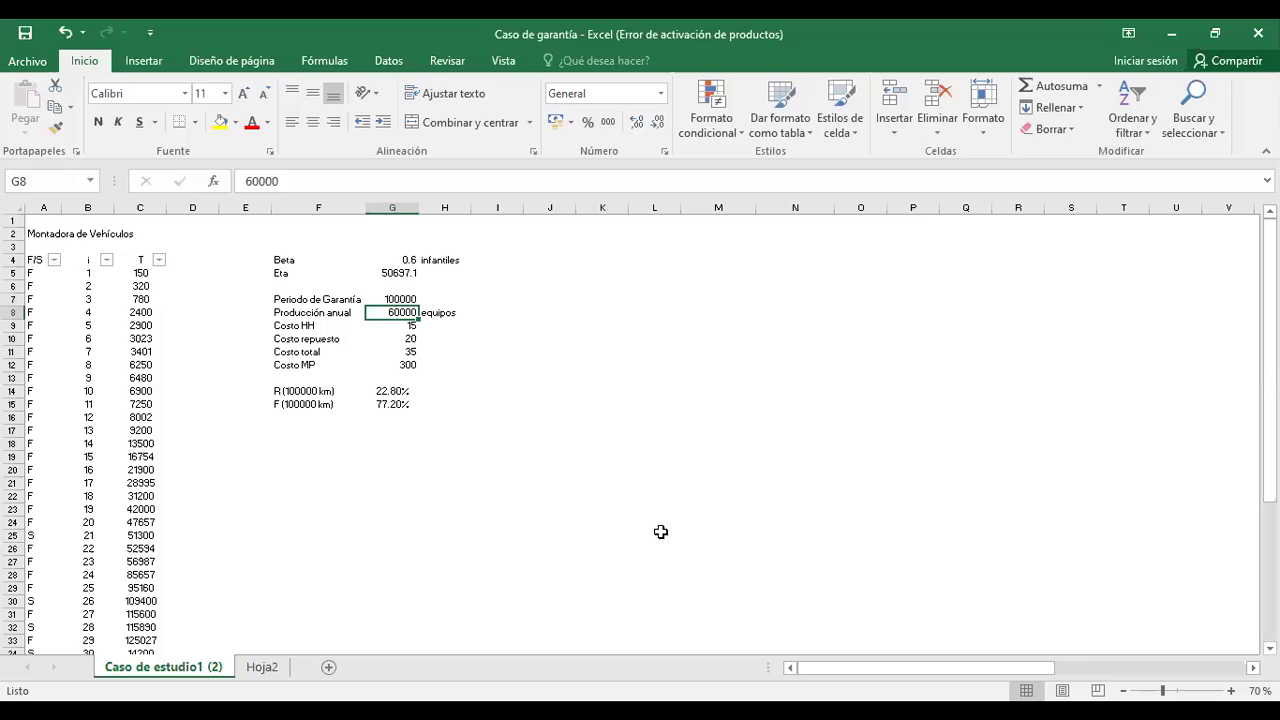
{"action": "key", "text": "alt+Tab"}
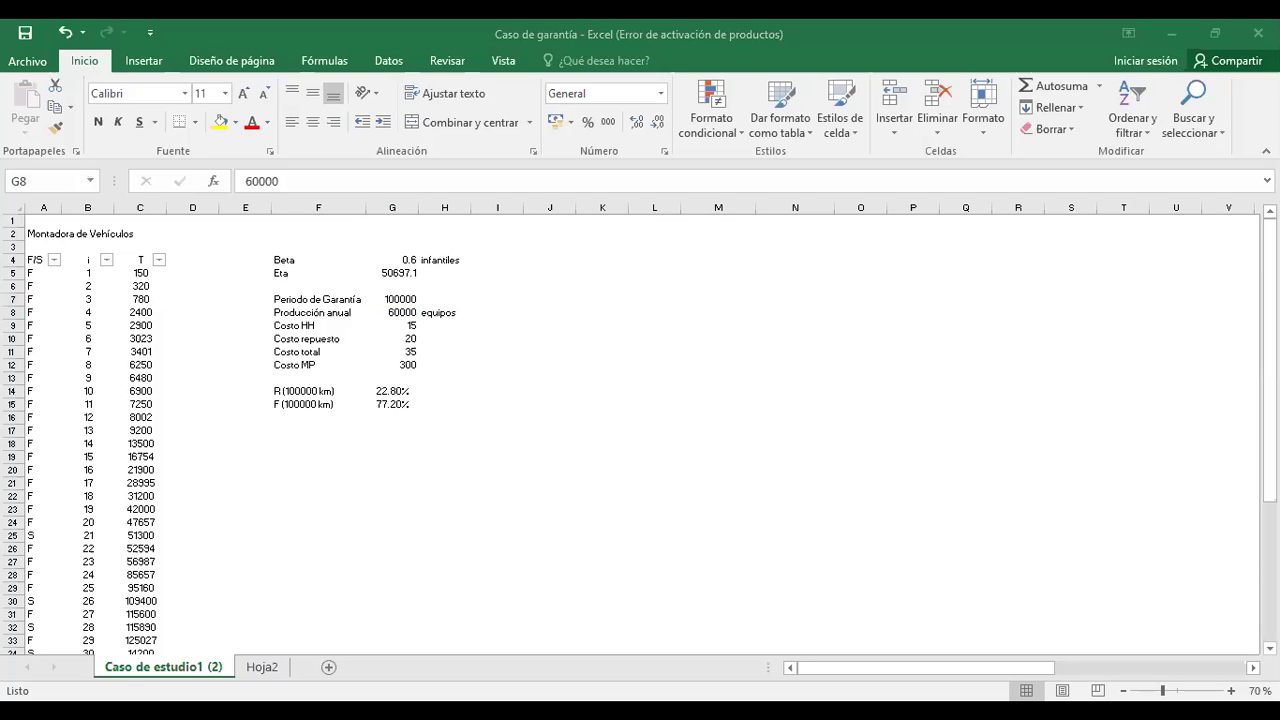
{"action": "left_click", "coordinate": [388, 468]}
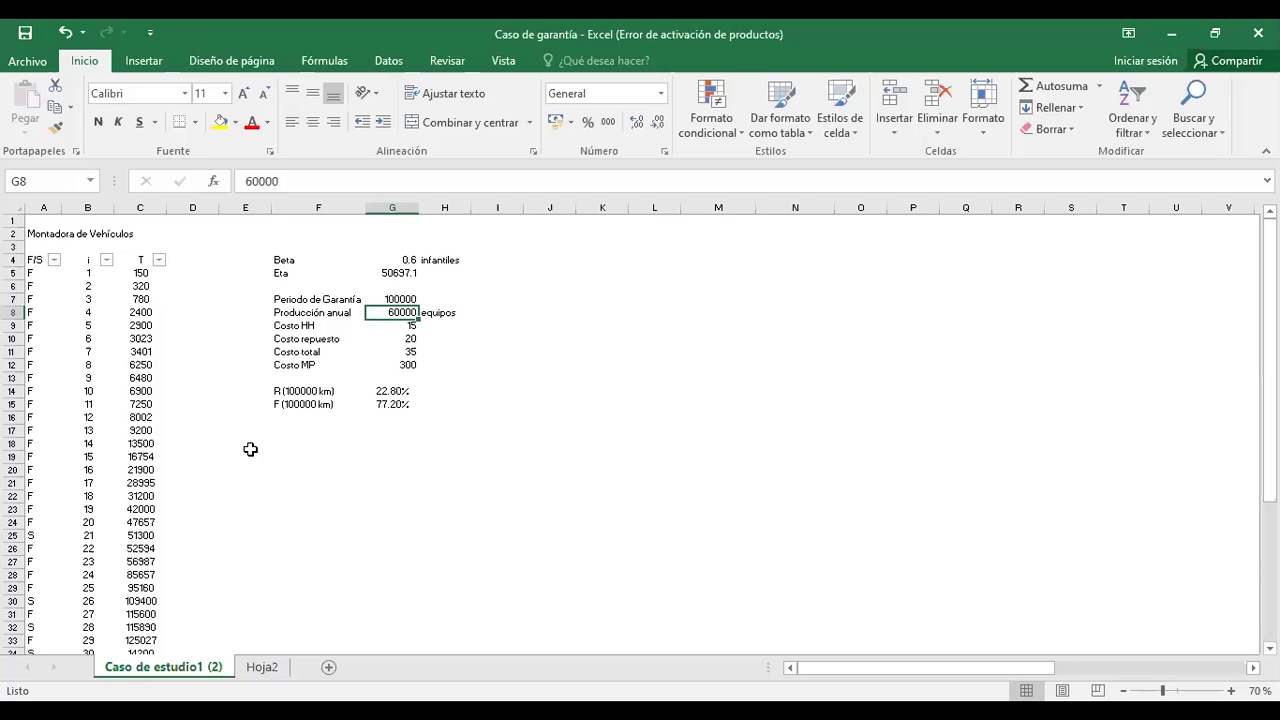
Step: Check the Costo HH and Costo repuesto inputs and the Costo total formula in G11
{"action": "left_click", "coordinate": [397, 328]}
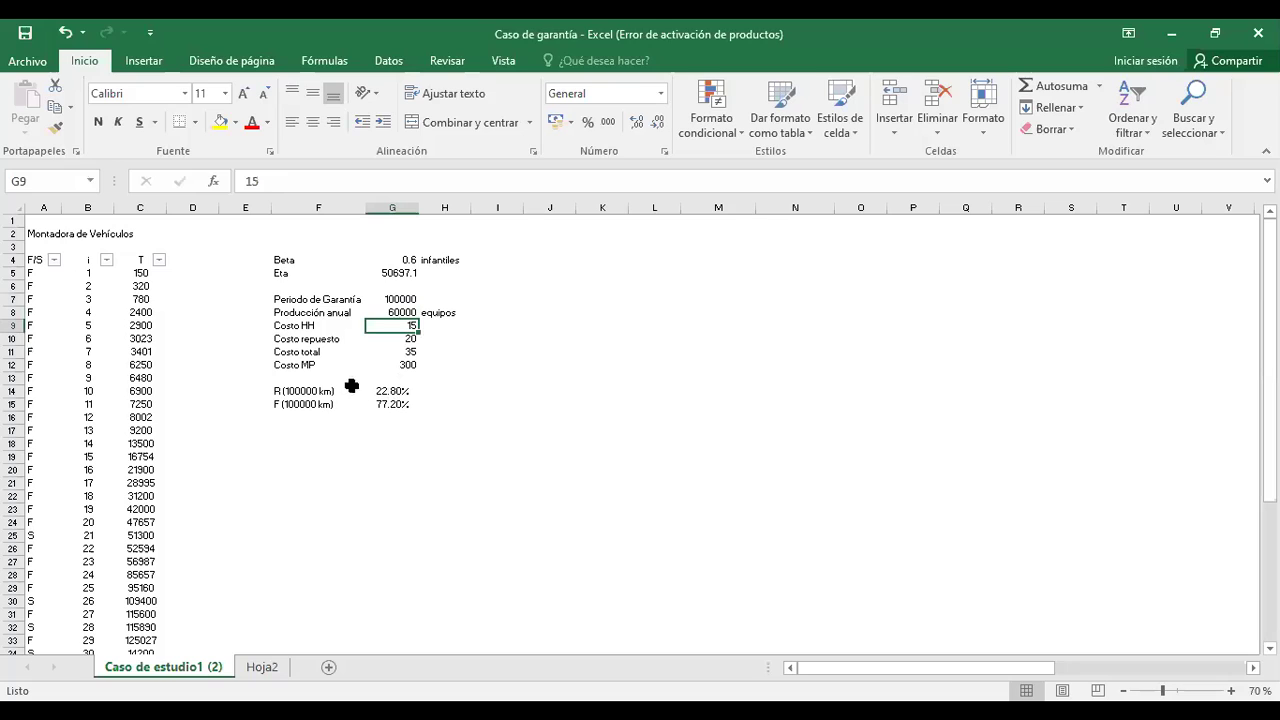
{"action": "left_click", "coordinate": [391, 341]}
{"action": "left_click", "coordinate": [298, 351]}
{"action": "left_click", "coordinate": [397, 350]}
{"action": "type", "text": "=G9+G10"}
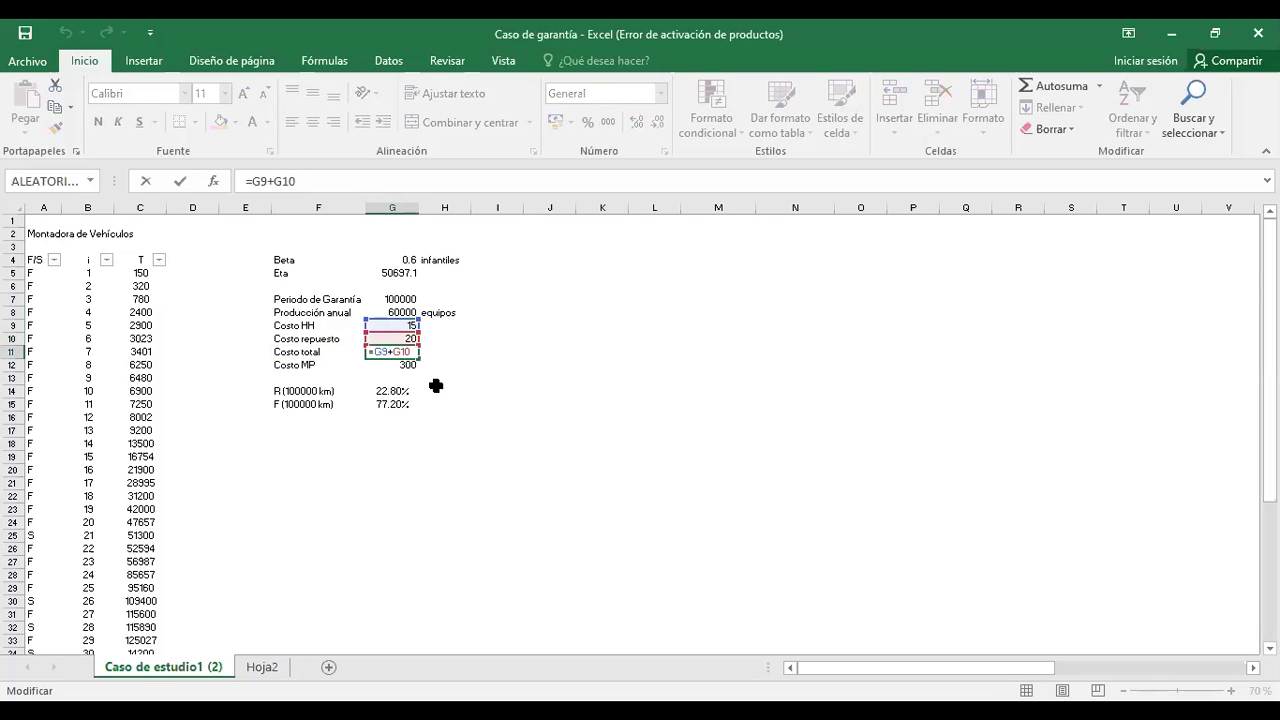
Step: Delete the Costo MP label and its value from F12:G12
{"action": "left_click", "coordinate": [344, 365]}
{"action": "left_click", "coordinate": [392, 369]}
{"action": "left_click", "coordinate": [395, 375]}
{"action": "double_click", "coordinate": [397, 366]}
{"action": "left_click", "coordinate": [349, 365]}
{"action": "left_click_drag", "start_coordinate": [349, 365], "coordinate": [392, 364]}
{"action": "key", "text": "Delete"}
{"action": "key", "text": "alt+Tab"}
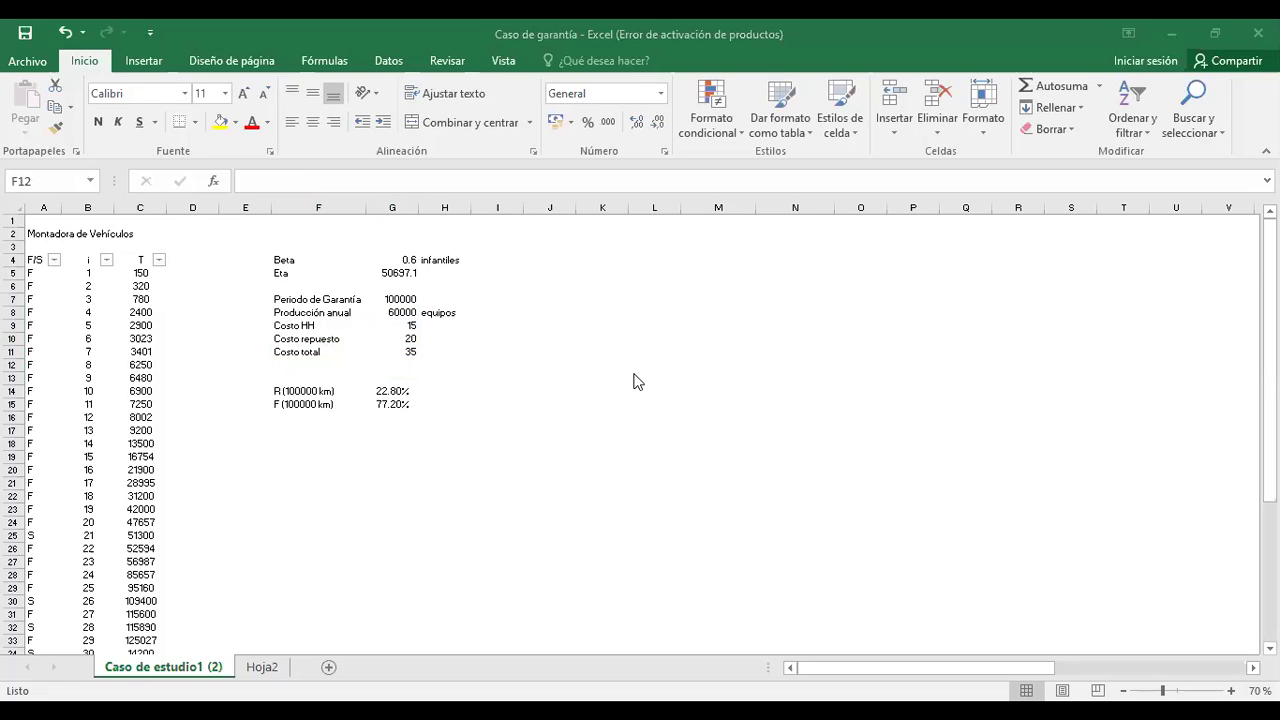
{"action": "key", "text": "alt+Tab"}
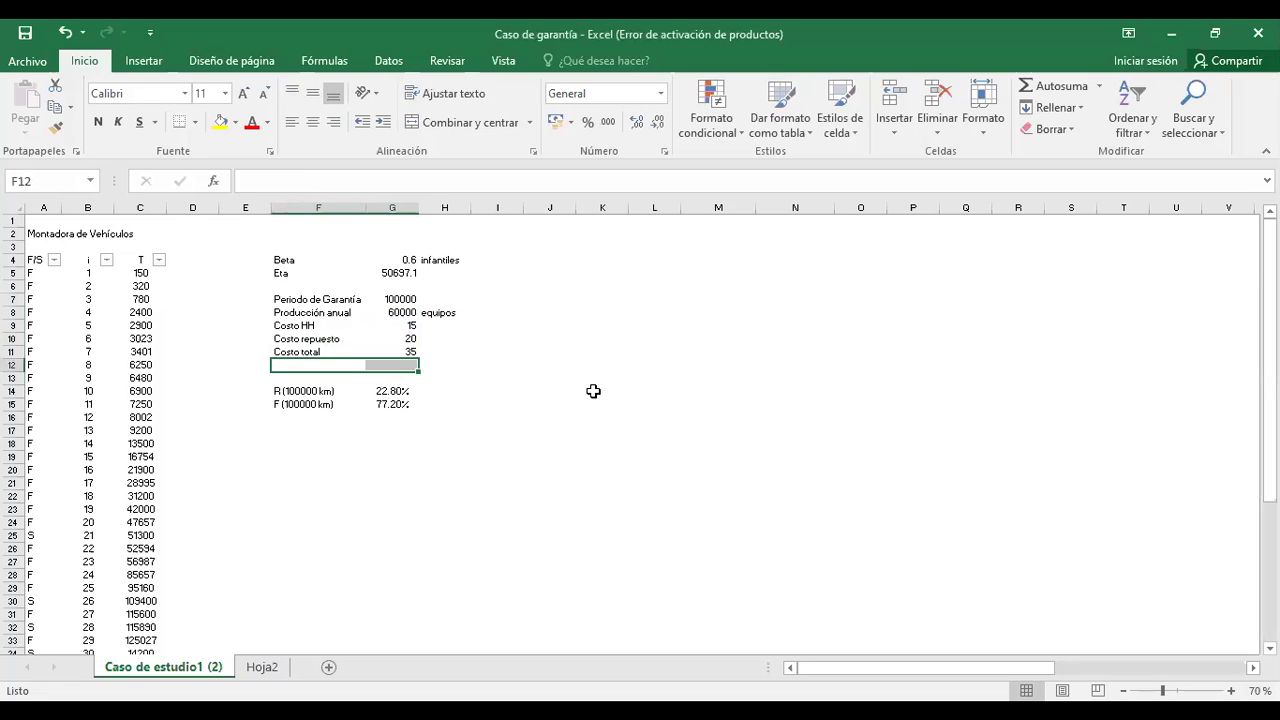
Step: Review the Costo total, Periodo de Garantía and Producción anual entries of the warranty case
{"action": "left_click", "coordinate": [408, 354]}
{"action": "left_click_drag", "start_coordinate": [323, 348], "coordinate": [400, 354]}
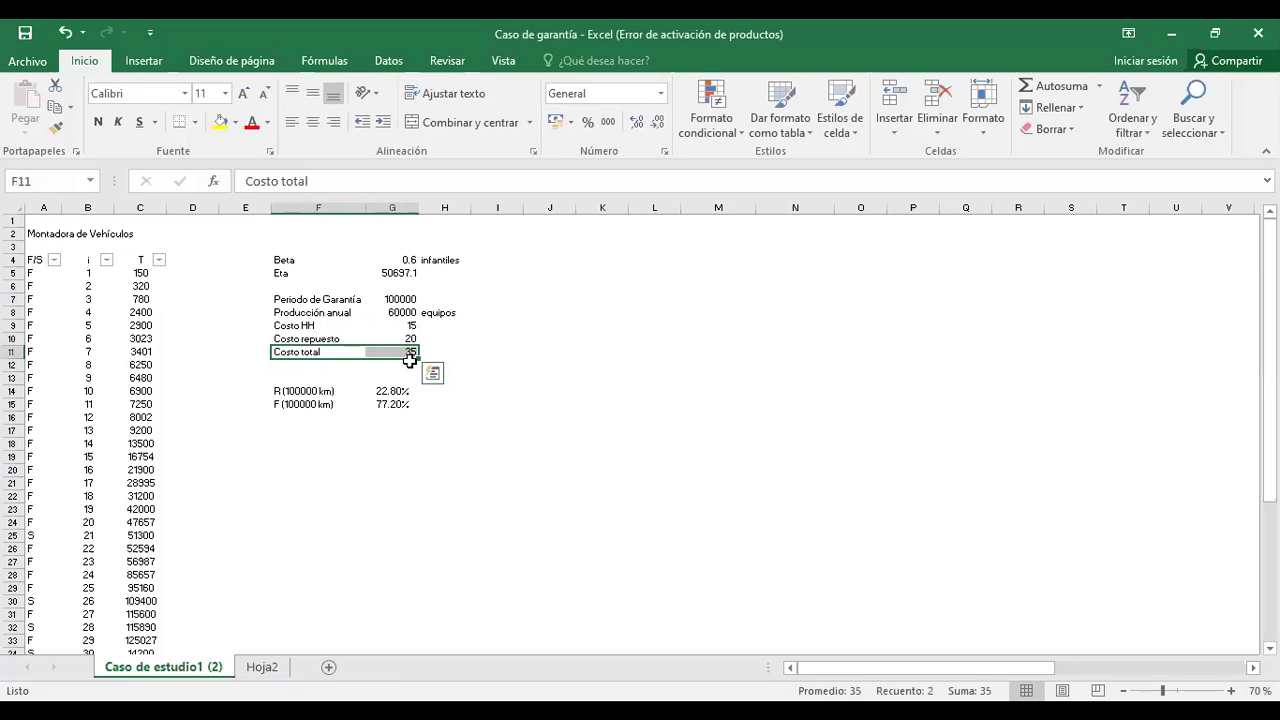
{"action": "left_click", "coordinate": [402, 354]}
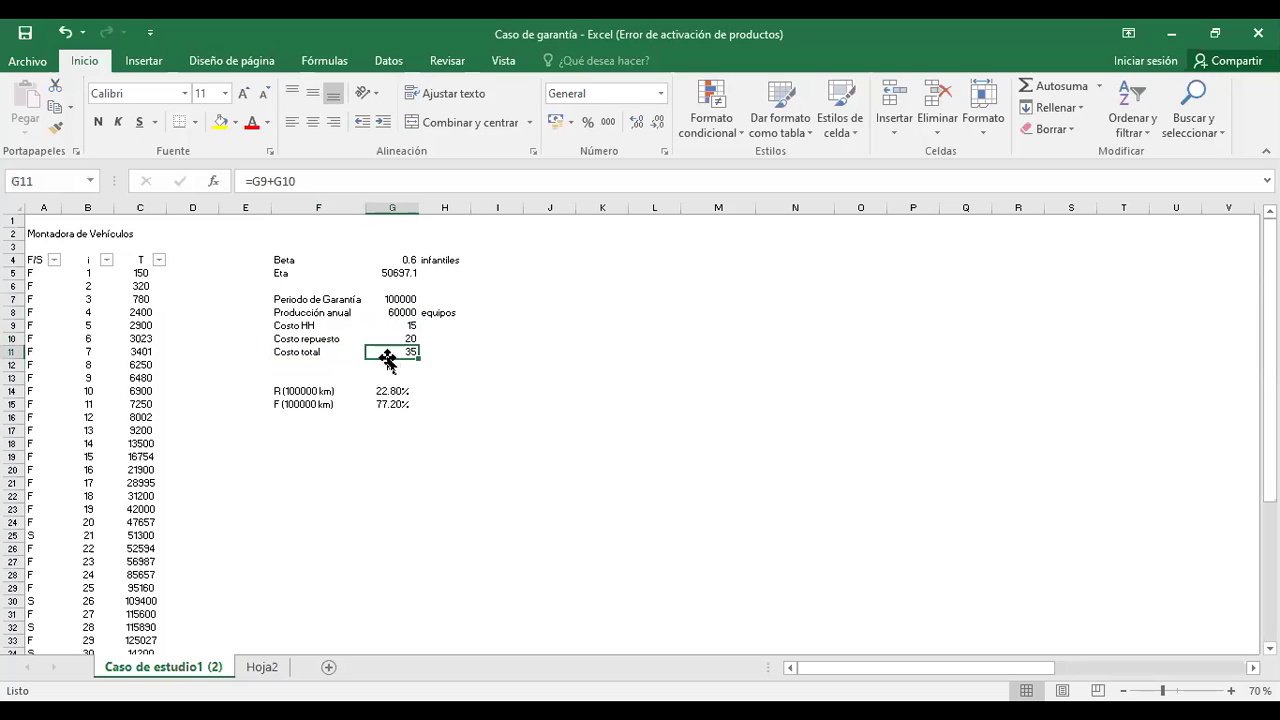
{"action": "left_click_drag", "start_coordinate": [290, 300], "coordinate": [396, 300]}
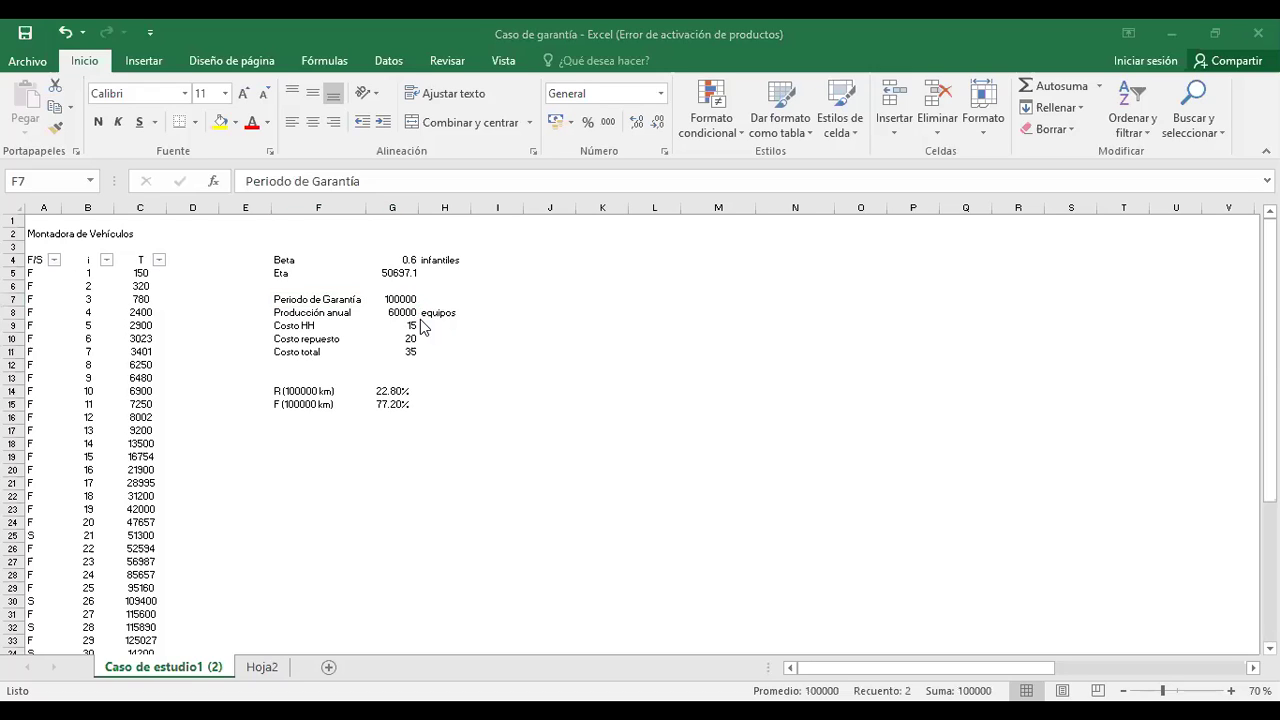
{"action": "left_click", "coordinate": [309, 314]}
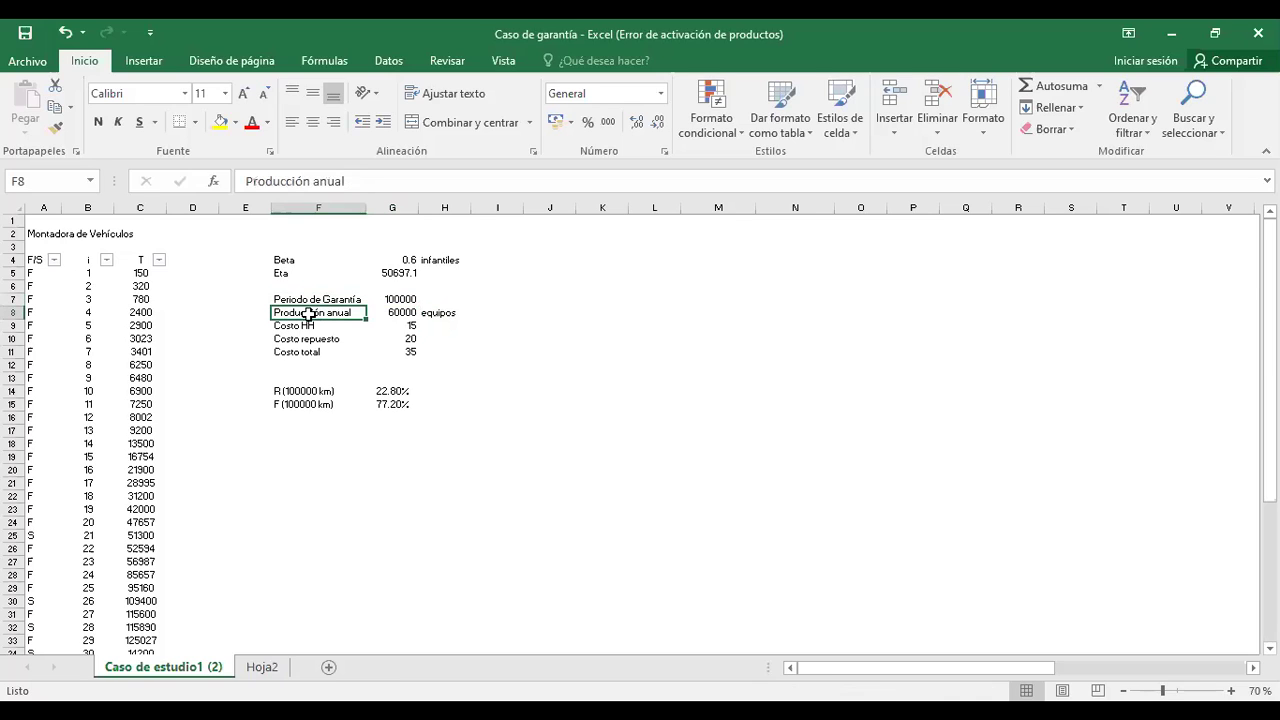
{"action": "left_click_drag", "start_coordinate": [330, 300], "coordinate": [390, 316]}
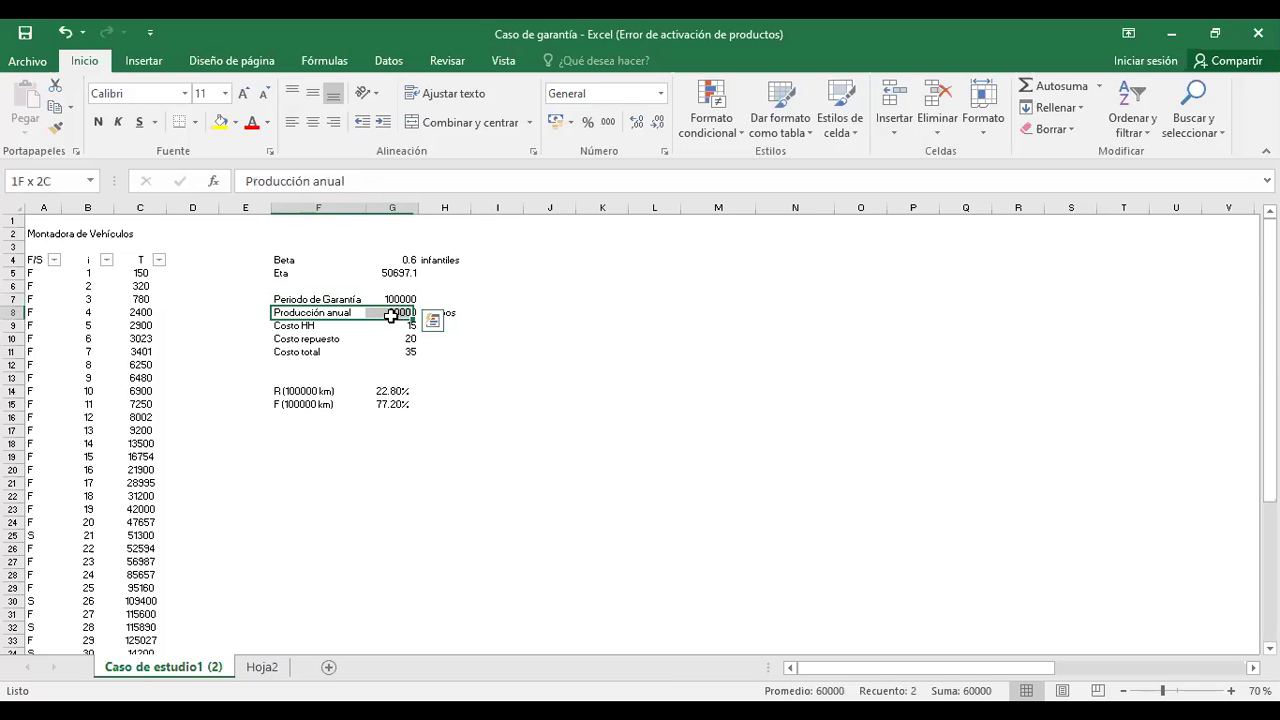
{"action": "left_click", "coordinate": [394, 350]}
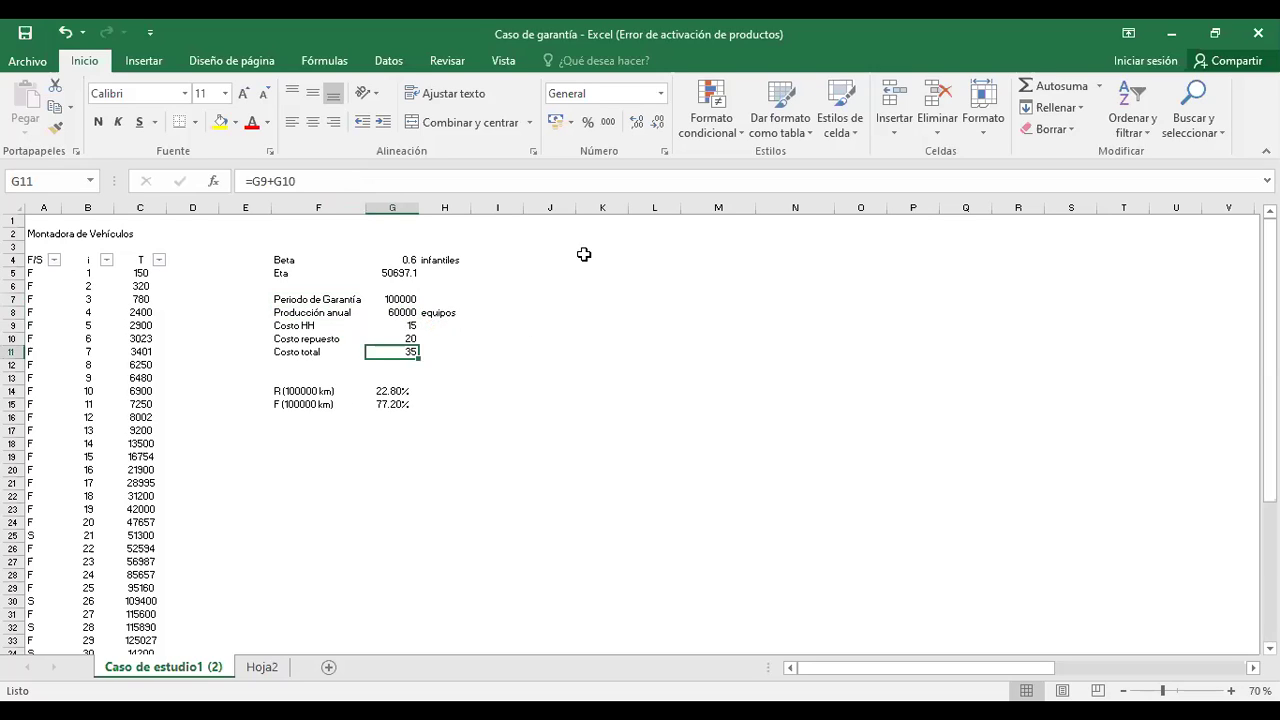
{"action": "left_click", "coordinate": [490, 714]}
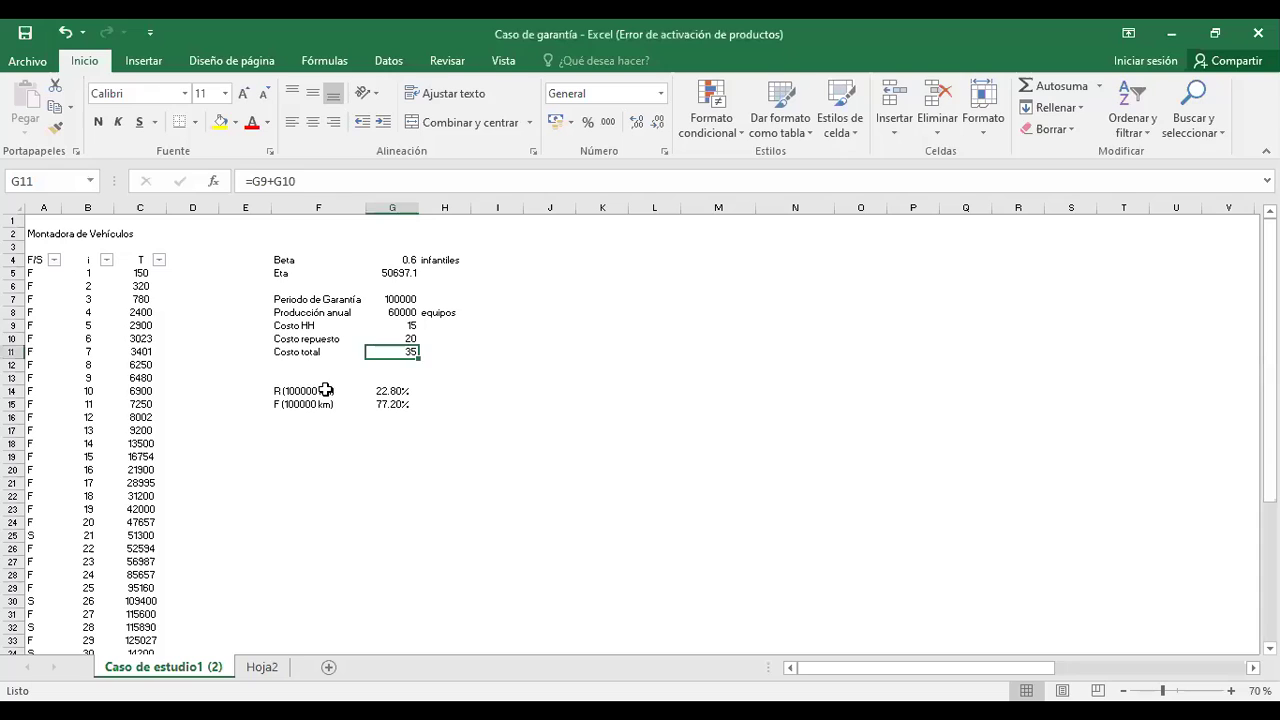
Step: Clear the R (100000 km) and F (100000 km) results in G14:G15
{"action": "left_click", "coordinate": [322, 392]}
{"action": "left_click_drag", "start_coordinate": [313, 392], "coordinate": [286, 392]}
{"action": "left_click_drag", "start_coordinate": [380, 392], "coordinate": [386, 404]}
{"action": "key", "text": "Delete"}
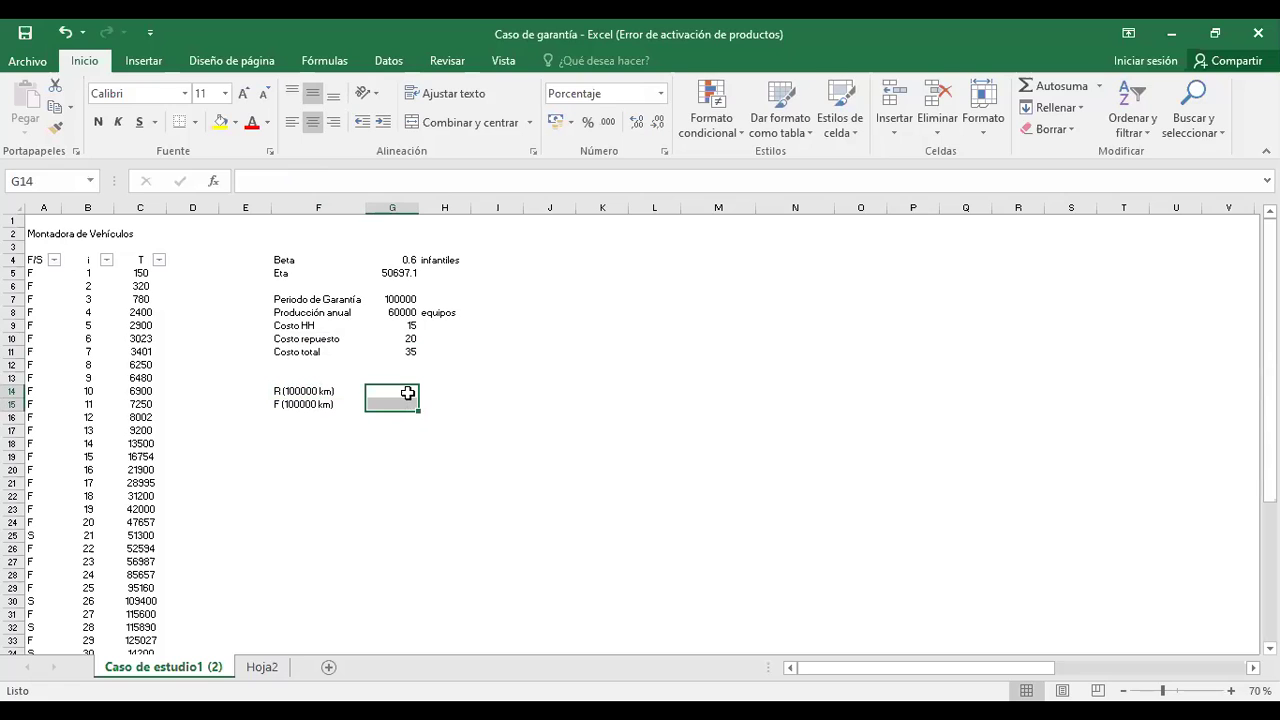
{"action": "left_click", "coordinate": [408, 393]}
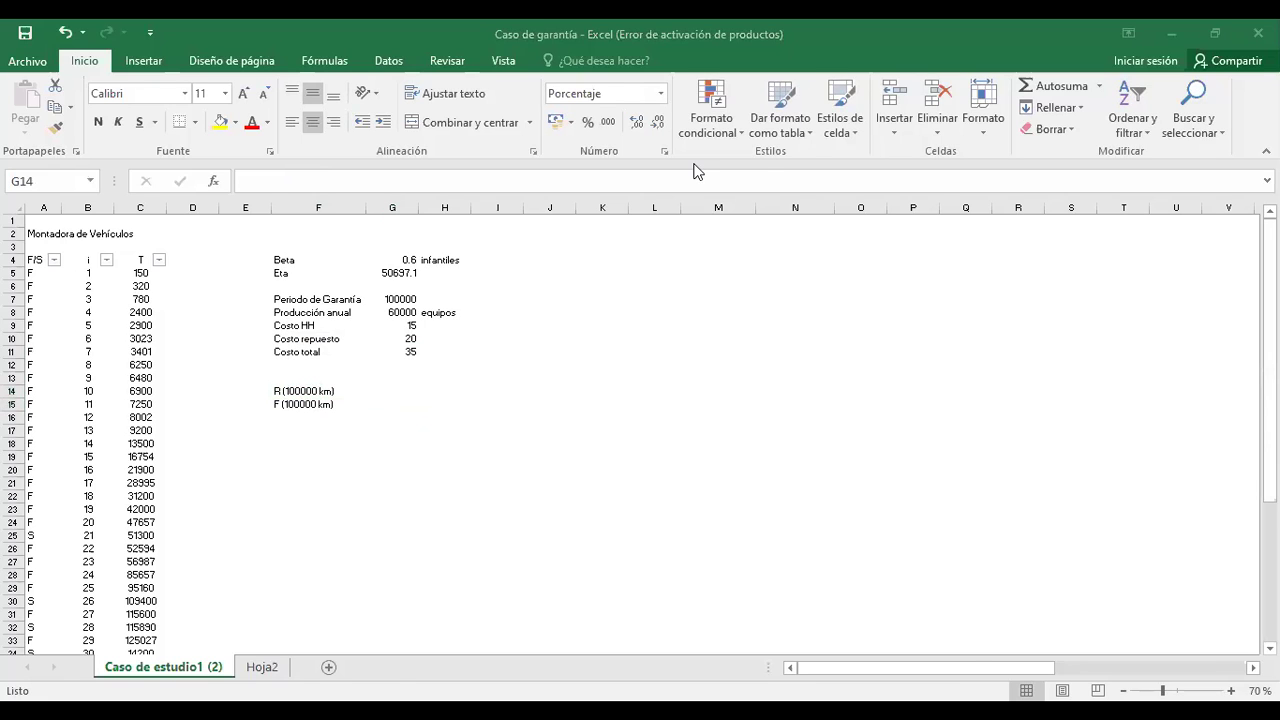
Step: Switch to the GOODFIT workbook, set the Reliability time t in K13 to 100000 and check R(t)
{"action": "key", "text": "alt+Tab"}
{"action": "left_click", "coordinate": [544, 350]}
{"action": "left_click", "coordinate": [451, 411]}
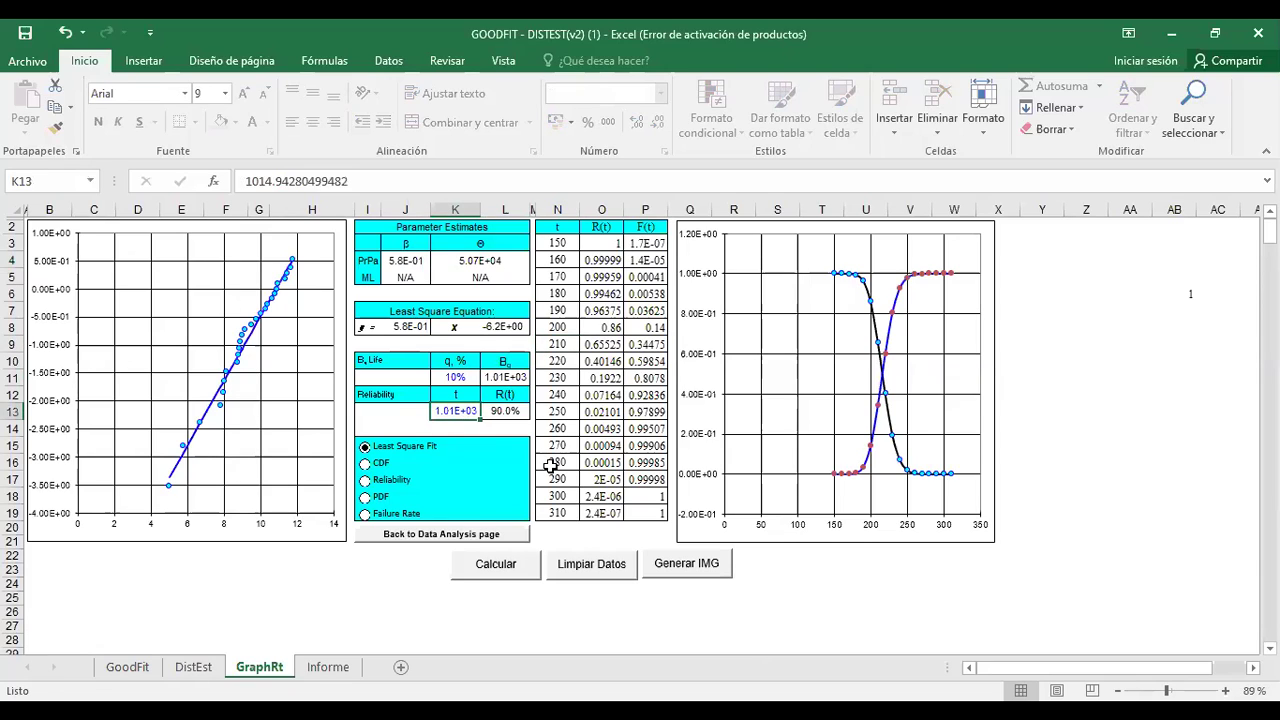
{"action": "type", "text": "100000E+05"}
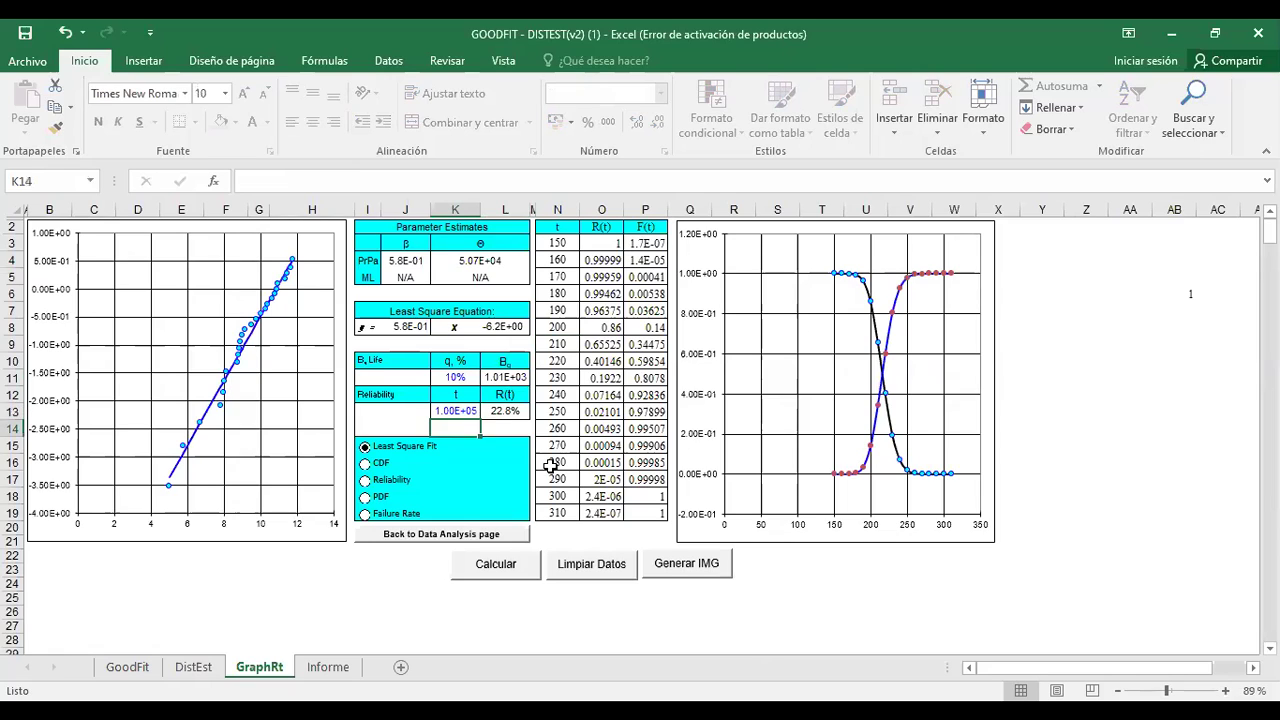
{"action": "key", "text": "Tab"}
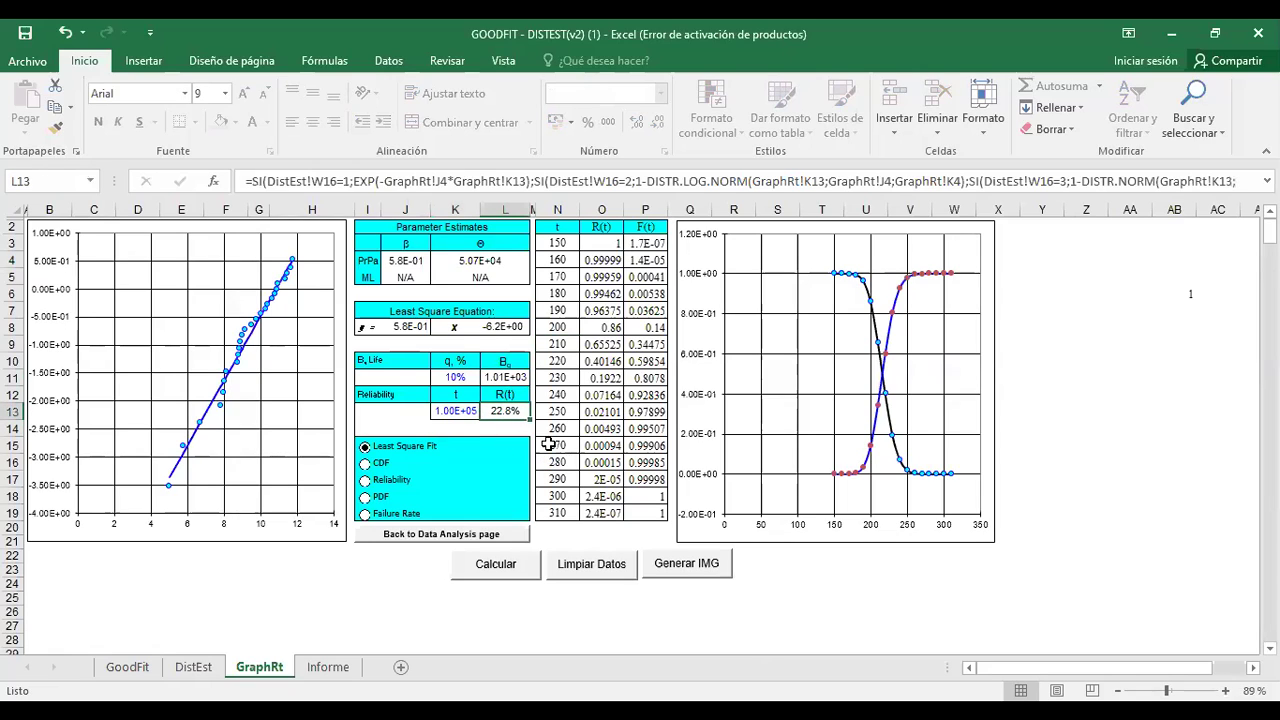
{"action": "left_click_drag", "start_coordinate": [508, 396], "coordinate": [362, 414]}
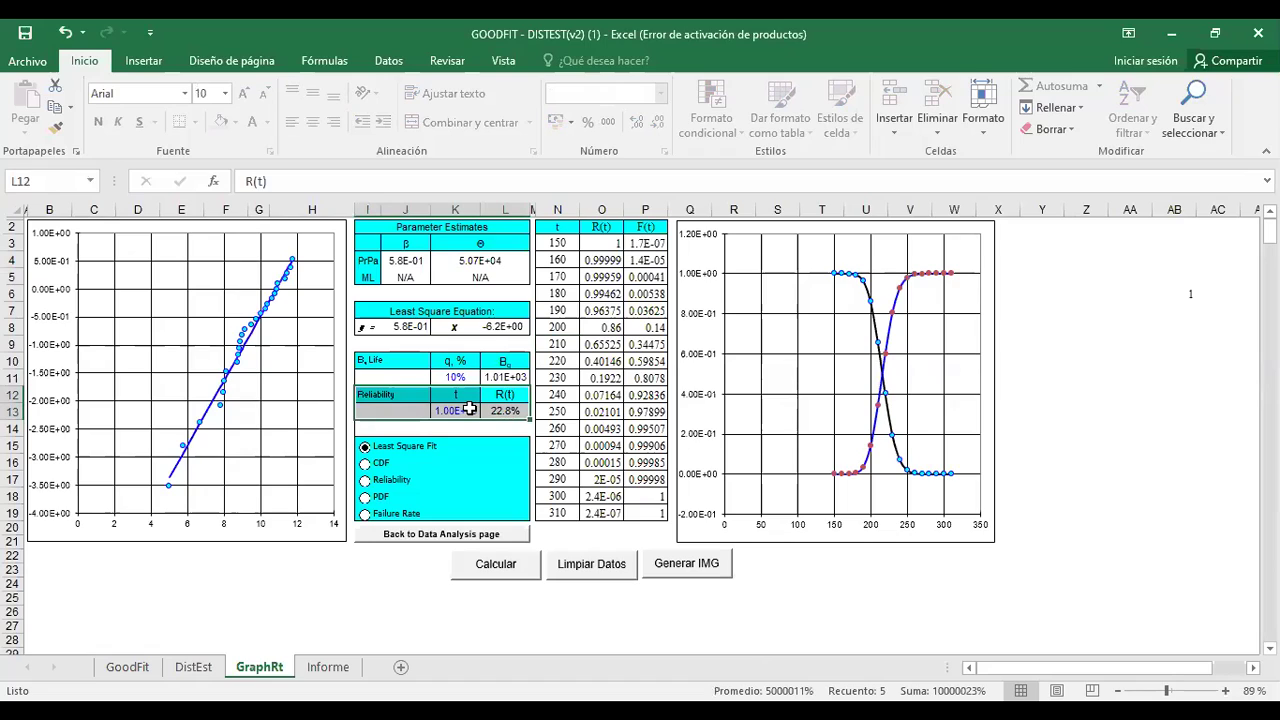
{"action": "key", "text": "alt+Tab"}
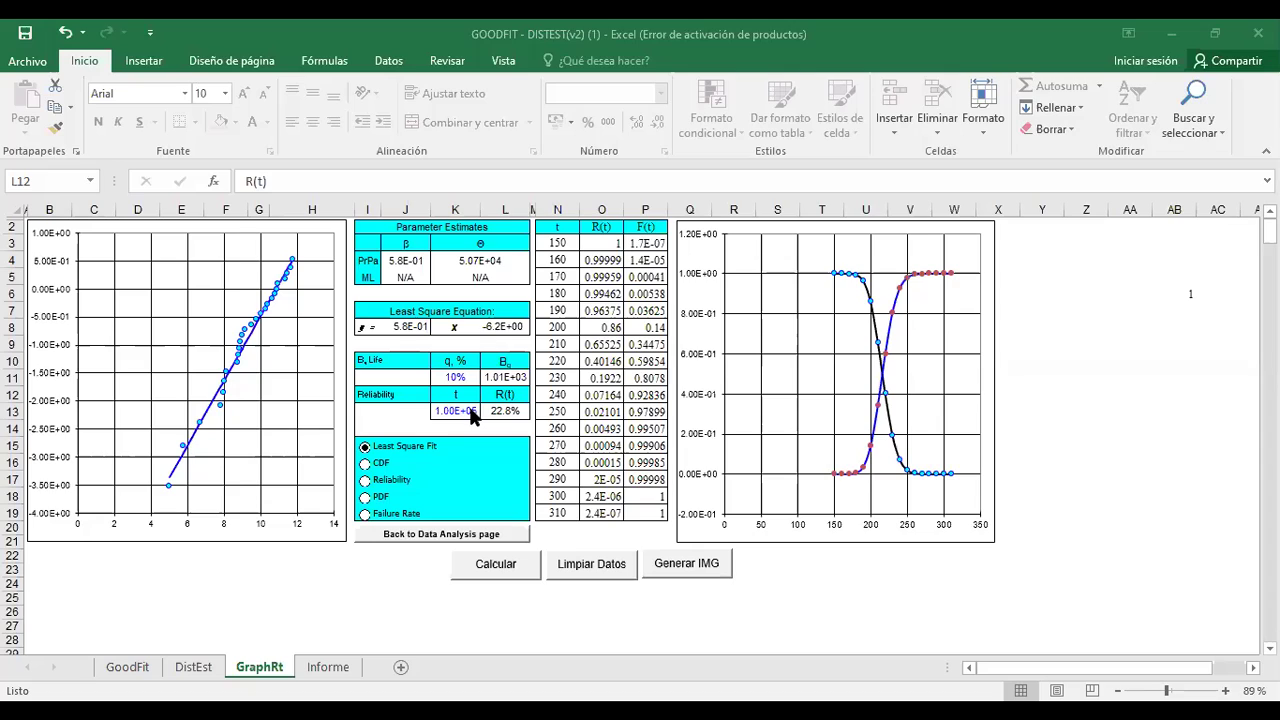
Step: Switch back to the Caso de garantía workbook and review the R (100000 km) and F (100000 km) rows
{"action": "type", "text": "1"}
{"action": "key", "text": "alt+Tab"}
{"action": "left_click", "coordinate": [372, 442]}
{"action": "left_click_drag", "start_coordinate": [325, 390], "coordinate": [321, 403]}
{"action": "left_click", "coordinate": [340, 443]}
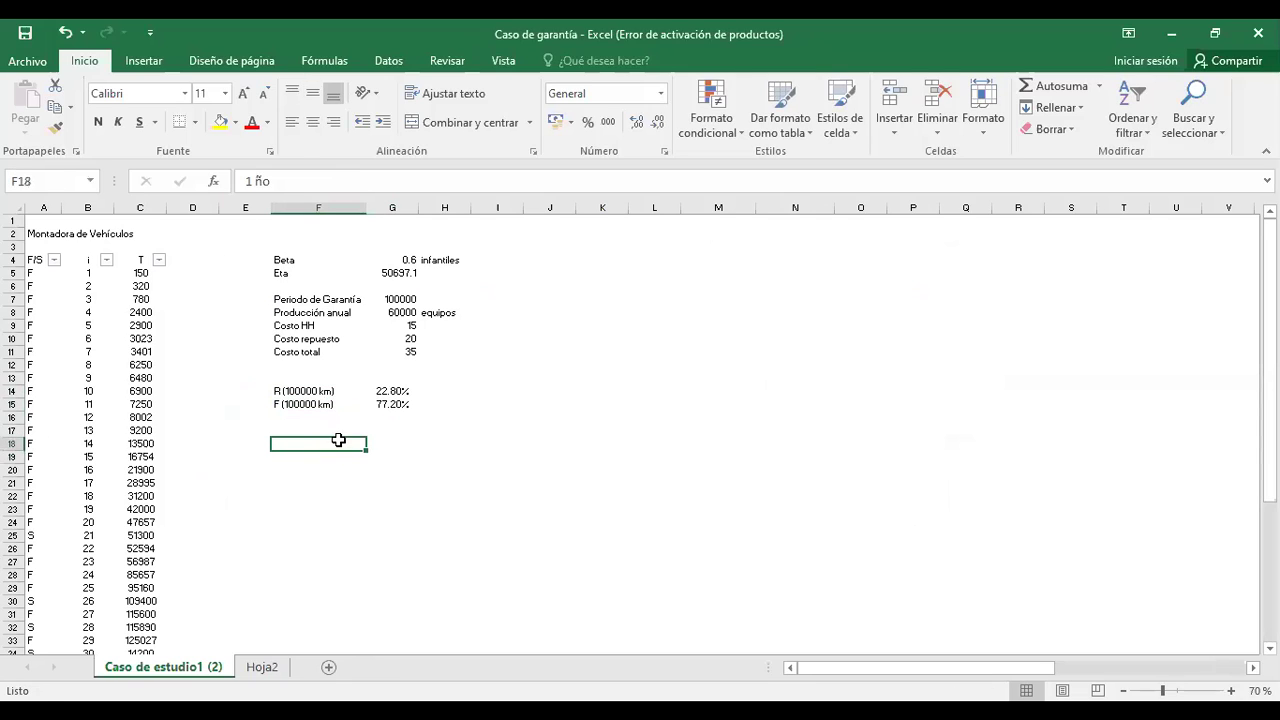
{"action": "type", "text": "1 ño de producci"}
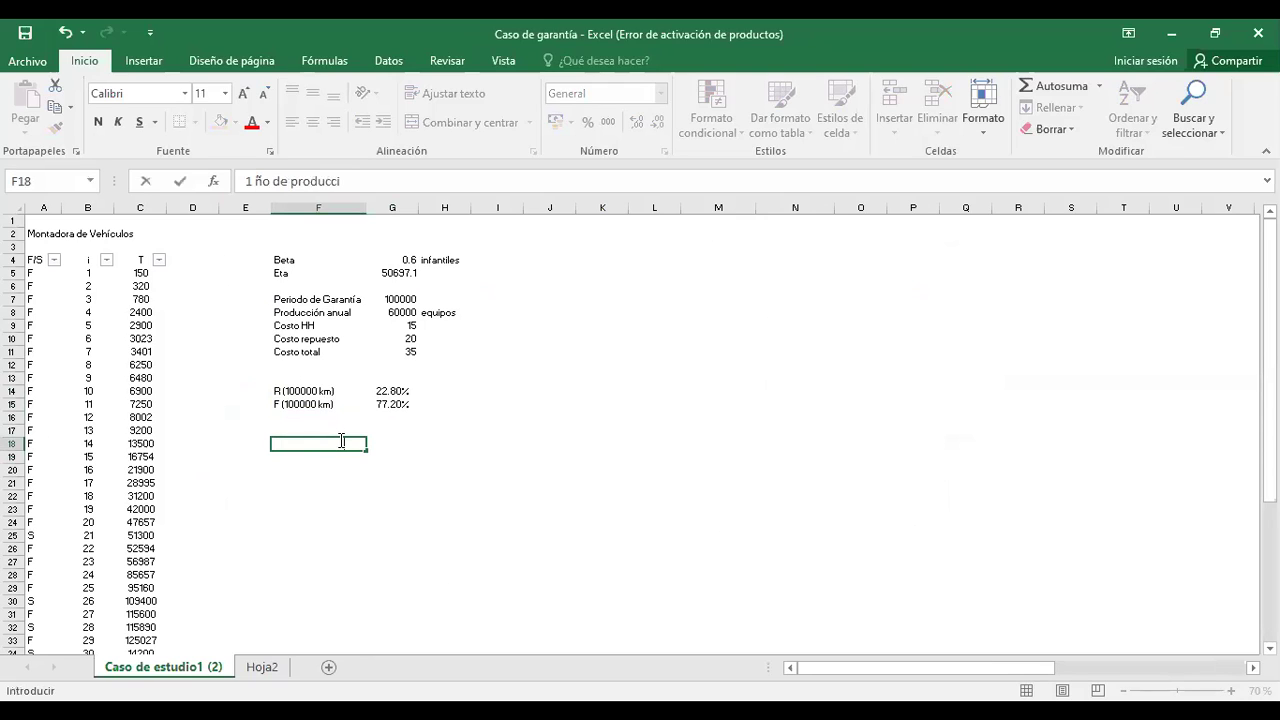
{"action": "key", "text": "Escape"}
{"action": "key", "text": "Up"}
{"action": "key", "text": "Up"}
{"action": "key", "text": "Down"}
{"action": "key", "text": "Down"}
{"action": "key", "text": "Down"}
{"action": "key", "text": "Up"}
{"action": "key", "text": "Down"}
{"action": "key", "text": "Down"}
{"action": "key", "text": "Down"}
{"action": "key", "text": "Down"}
{"action": "key", "text": "Up"}
{"action": "key", "text": "Up"}
{"action": "key", "text": "Up"}
{"action": "key", "text": "Up"}
{"action": "key", "text": "Up"}
{"action": "key", "text": "Right"}
{"action": "key", "text": "Right"}
{"action": "key", "text": "Down"}
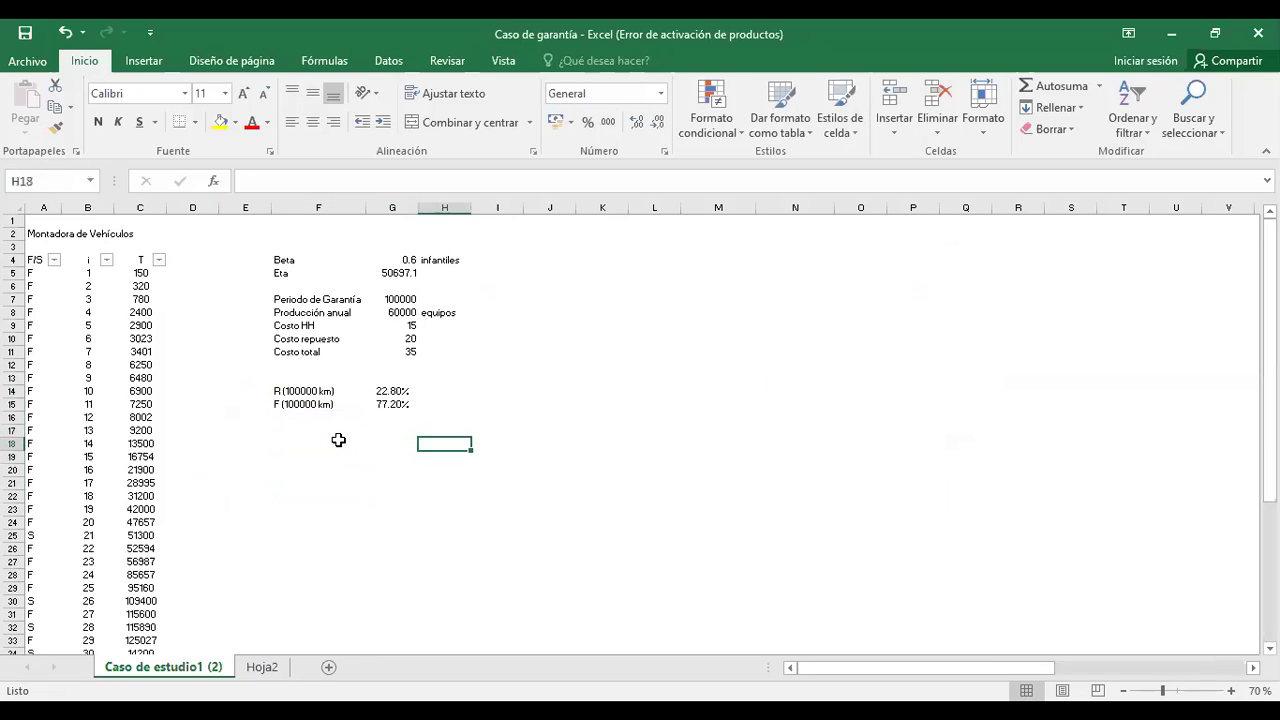
{"action": "key", "text": "Left"}
{"action": "key", "text": "Up"}
{"action": "key", "text": "Up"}
{"action": "key", "text": "Left"}
{"action": "key", "text": "Left"}
{"action": "key", "text": "shift+Right"}
{"action": "key", "text": "shift+Right"}
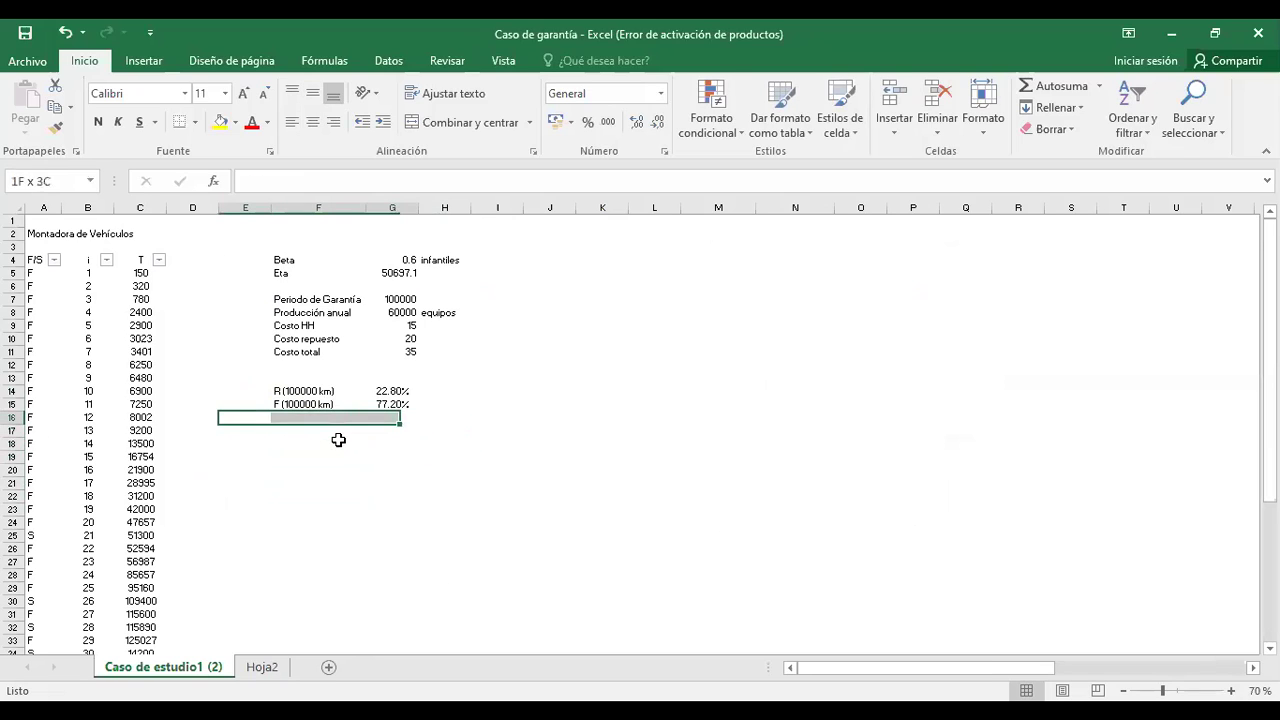
{"action": "key", "text": "shift+Right"}
{"action": "key", "text": "shift+Down"}
{"action": "key", "text": "shift+Down"}
{"action": "key", "text": "shift+Down"}
{"action": "key", "text": "shift+Down"}
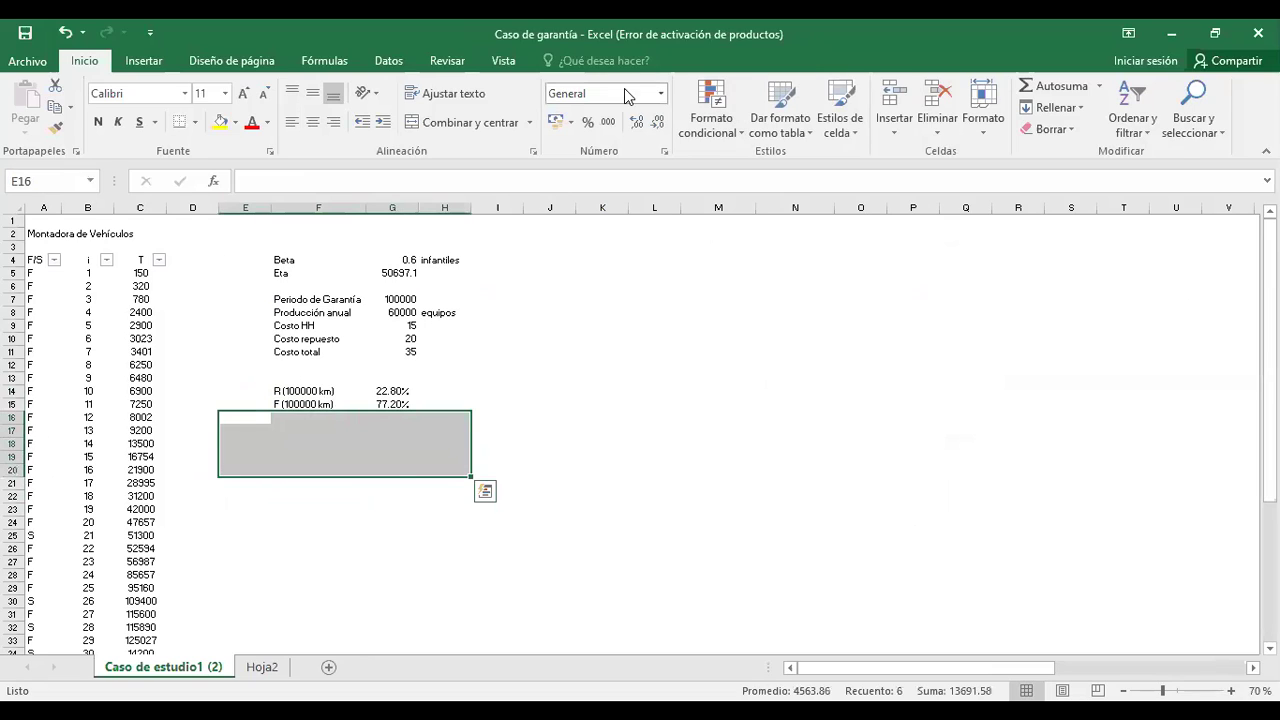
Step: Enter the label "1 año" in cell J14
{"action": "left_click", "coordinate": [586, 389]}
{"action": "left_click_drag", "start_coordinate": [588, 388], "coordinate": [560, 388]}
{"action": "type", "text": "1 ño"}
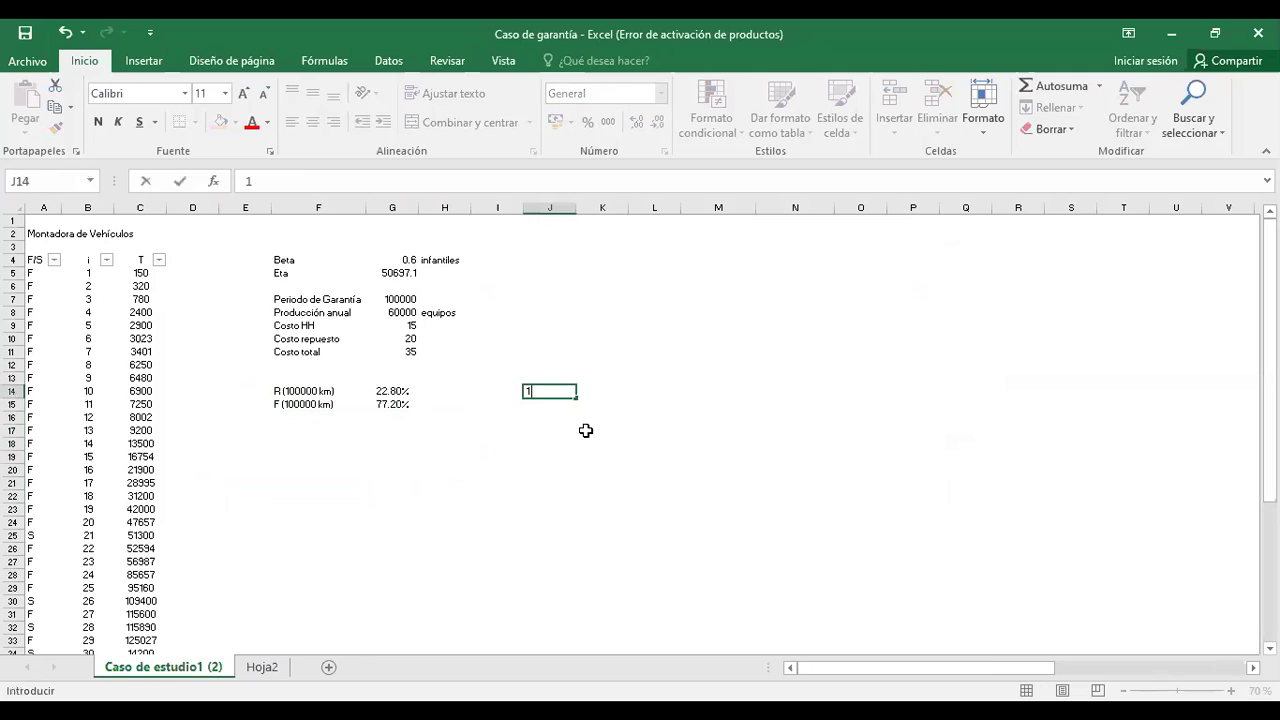
{"action": "key", "text": "BackSpace"}
{"action": "type", "text": "año"}
{"action": "key", "text": "BackSpace"}
{"action": "key", "text": "BackSpace"}
{"action": "key", "text": "BackSpace"}
{"action": "key", "text": "BackSpace"}
{"action": "type", "text": "año"}
{"action": "key", "text": "BackSpace"}
{"action": "type", "text": "o"}
{"action": "key", "text": "Return"}
Step: Enter 60000 in cell K14 beside the 1 año label
{"action": "key", "text": "Up"}
{"action": "key", "text": "Right"}
{"action": "type", "text": "="}
{"action": "key", "text": "Escape"}
{"action": "type", "text": "60000"}
{"action": "key", "text": "Return"}
{"action": "key", "text": "Up"}
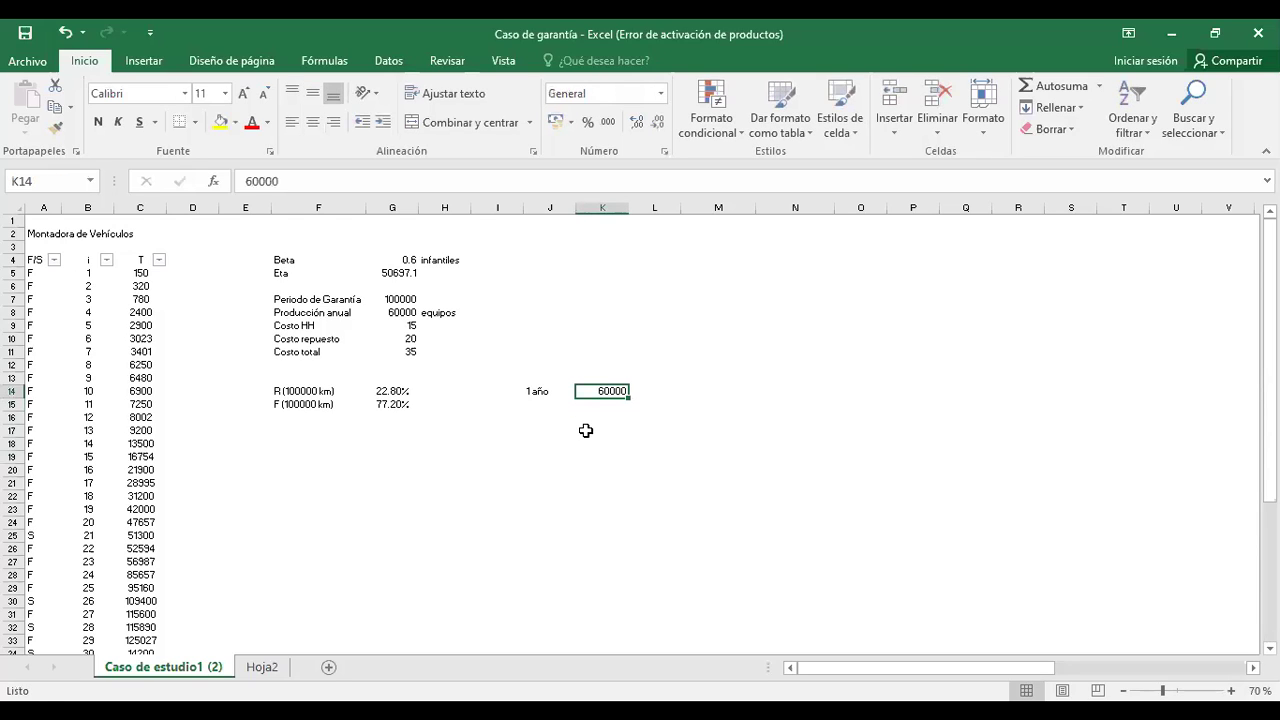
Step: Delete the 1 año label and its 60000 value from J14:K14
{"action": "key", "text": "Left"}
{"action": "key", "text": "Right"}
{"action": "key", "text": "Delete"}
{"action": "key", "text": "Left"}
{"action": "key", "text": "Delete"}
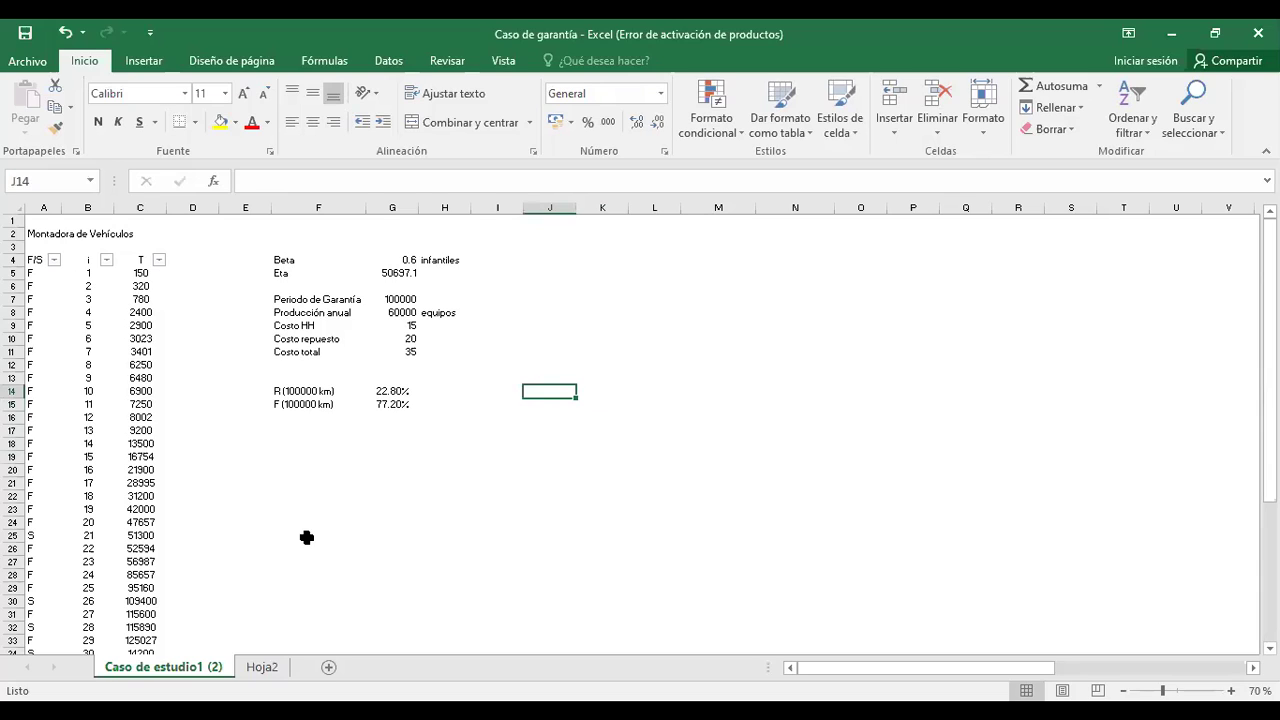
Step: Highlight the F (100000 km) label and its percentage in F15:G15 with a yellow fill
{"action": "left_click", "coordinate": [317, 523]}
{"action": "left_click", "coordinate": [316, 511]}
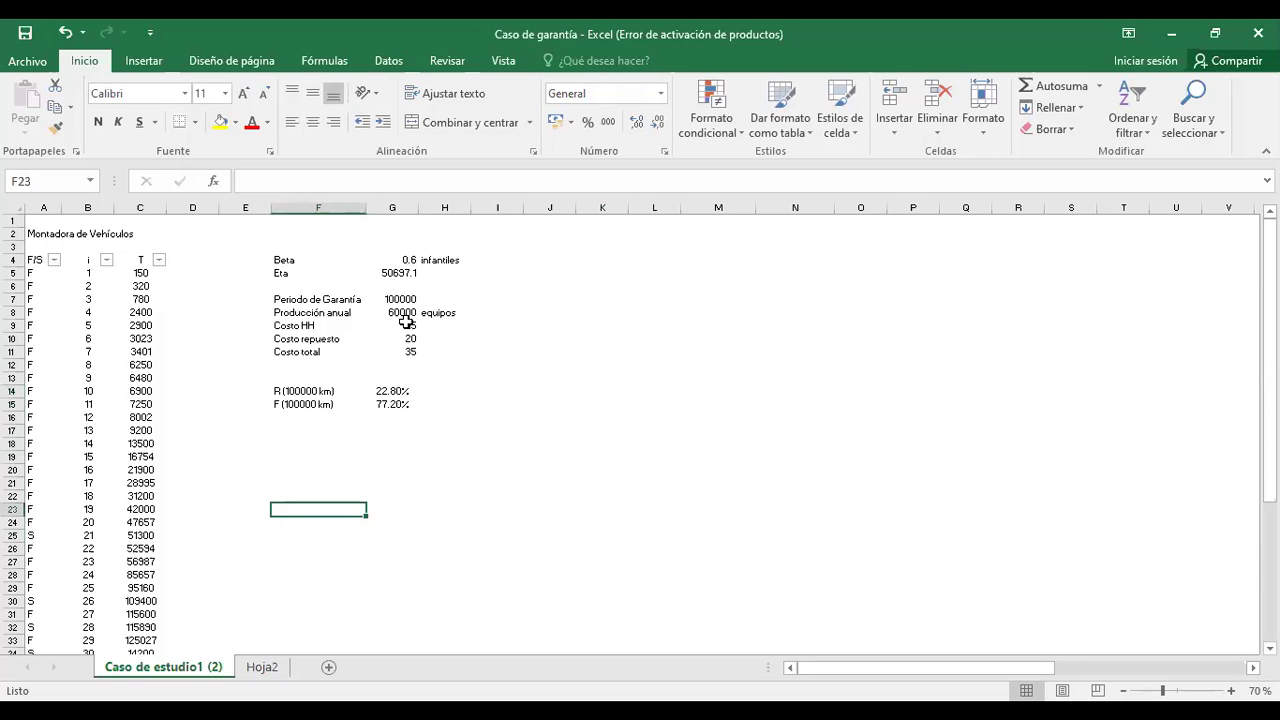
{"action": "left_click", "coordinate": [392, 507]}
{"action": "left_click", "coordinate": [329, 509], "text": "shift"}
{"action": "left_click_drag", "start_coordinate": [394, 404], "coordinate": [280, 404]}
{"action": "left_click", "coordinate": [220, 122]}
{"action": "left_click", "coordinate": [312, 507]}
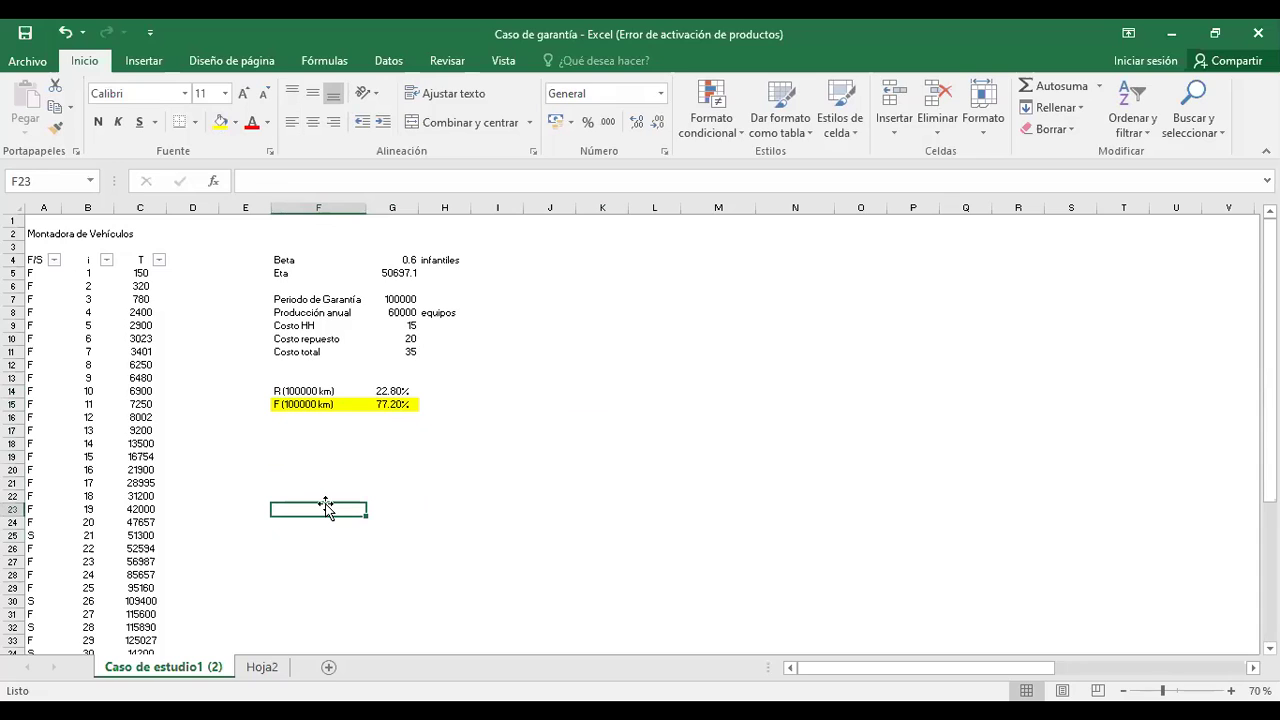
{"action": "type", "text": "Probab"}
{"action": "key", "text": "BackSpace"}
{"action": "type", "text": "l"}
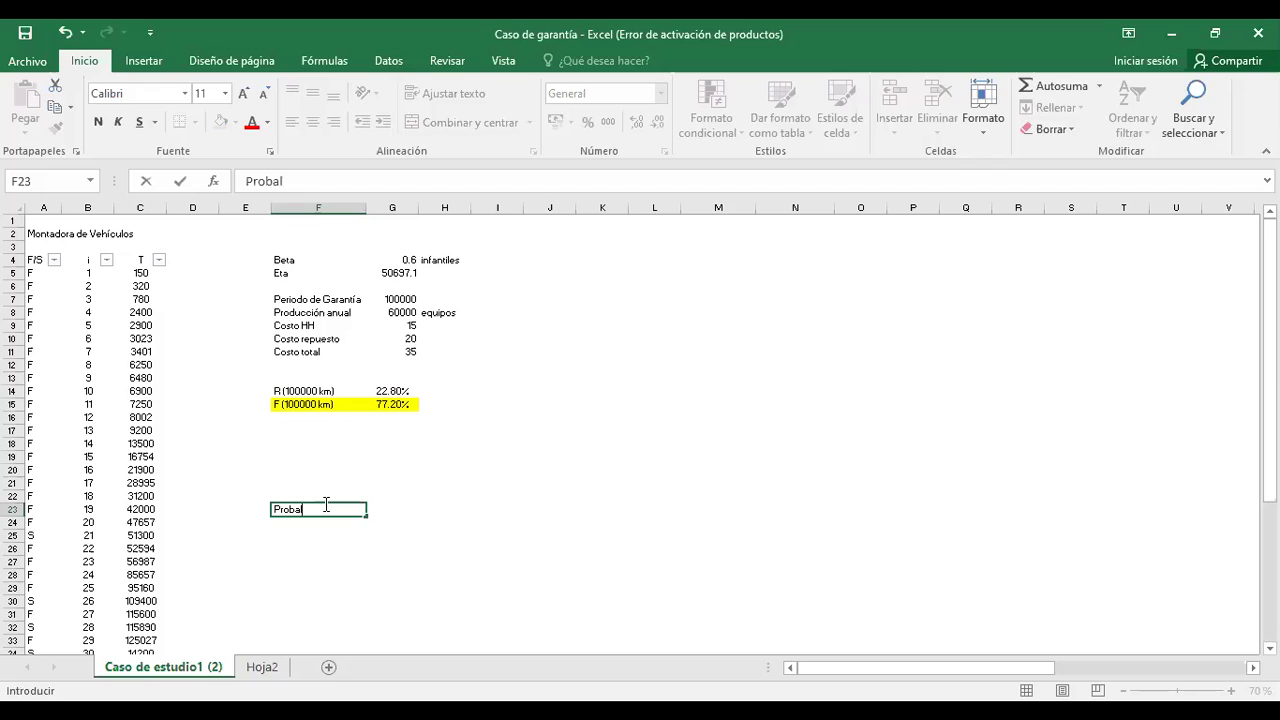
{"action": "key", "text": "Escape"}
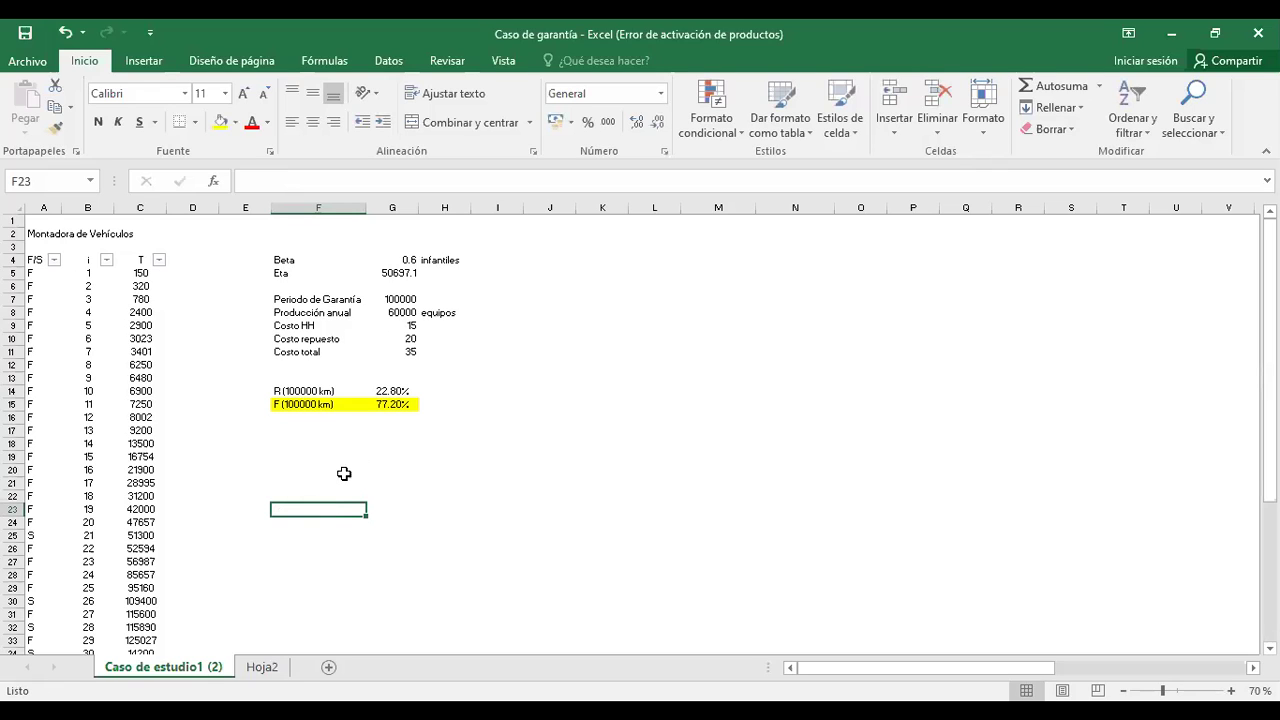
{"action": "double_click", "coordinate": [385, 405]}
{"action": "key", "text": "Escape"}
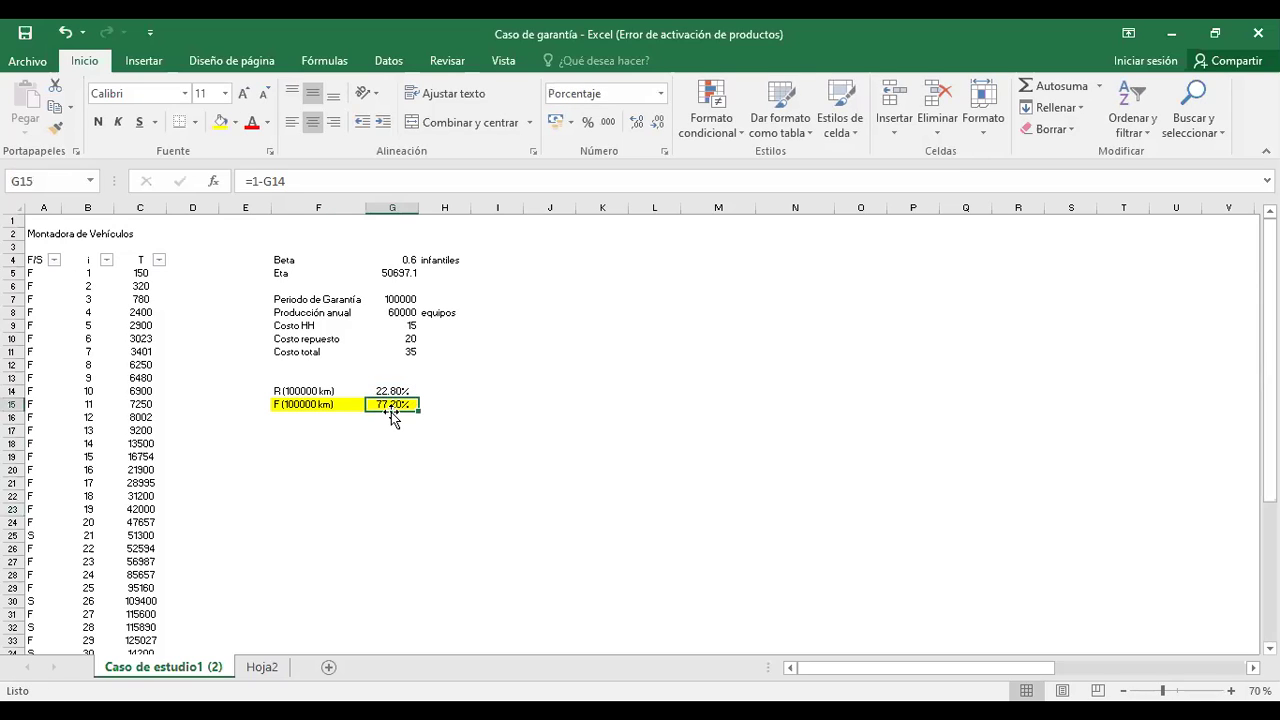
{"action": "left_click", "coordinate": [309, 481]}
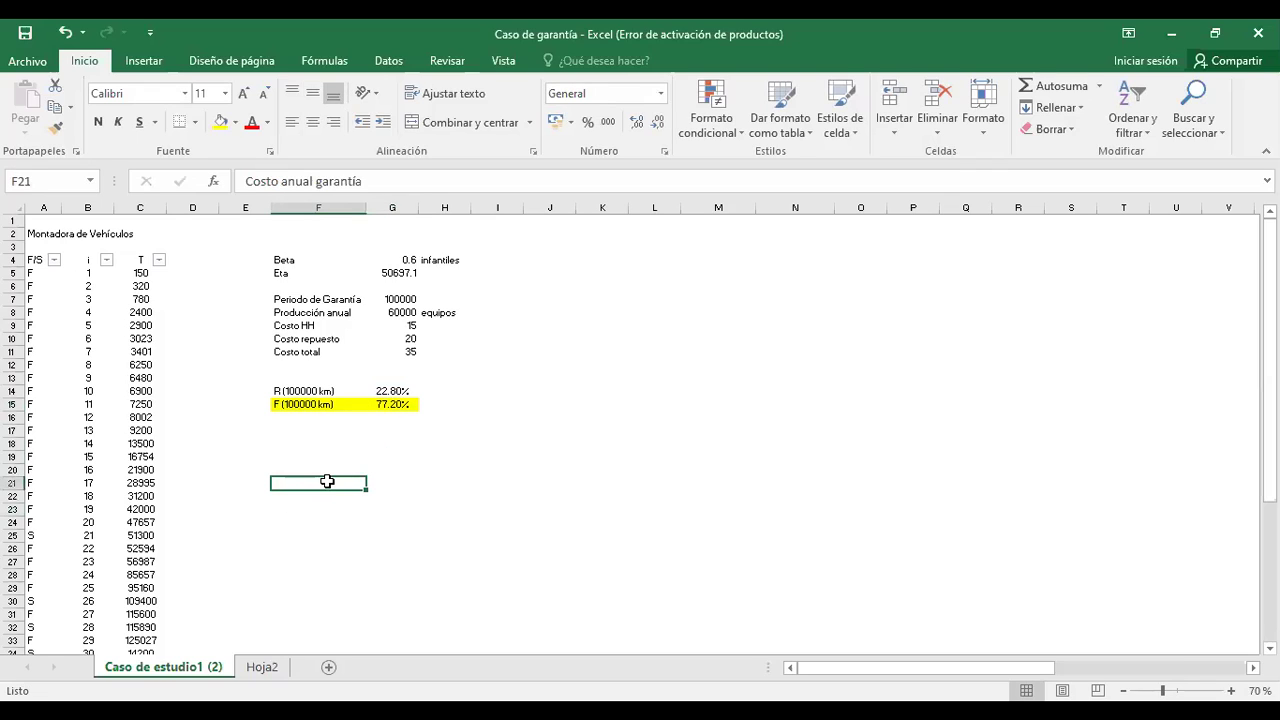
{"action": "type", "text": "N! Fa"}
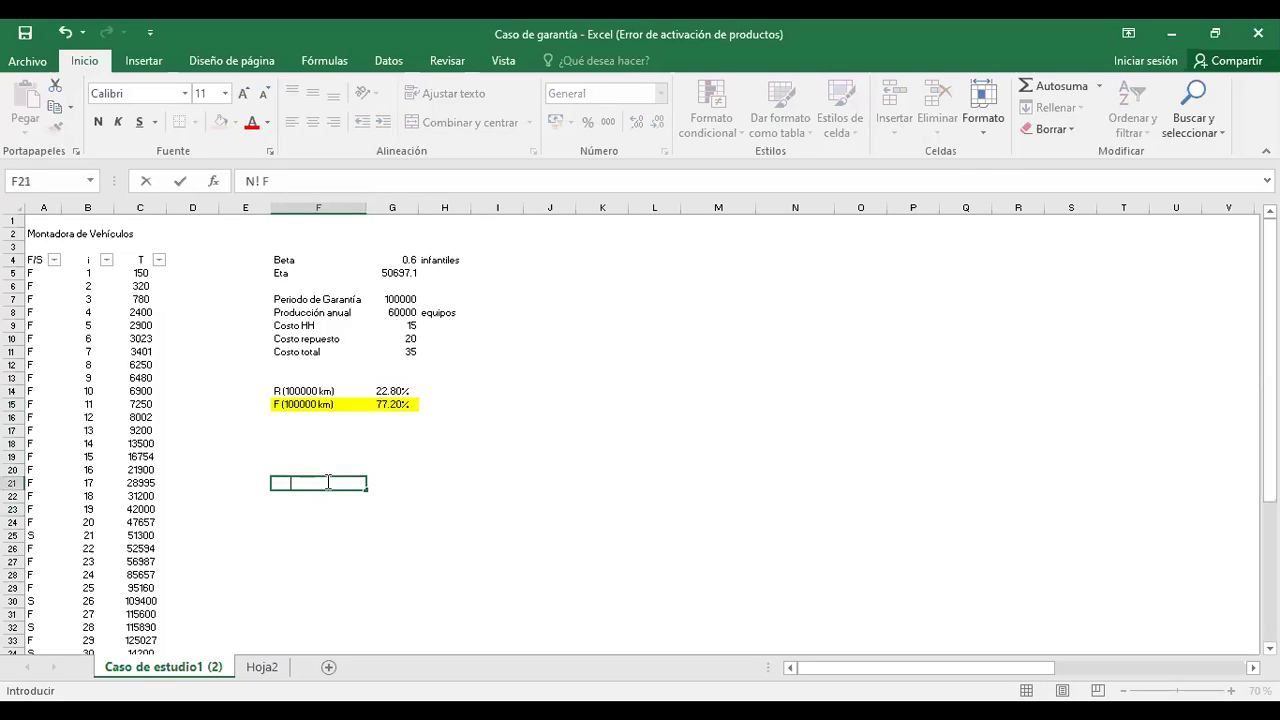
{"action": "key", "text": "ctrl+Return"}
{"action": "key", "text": "Down"}
{"action": "key", "text": "Down"}
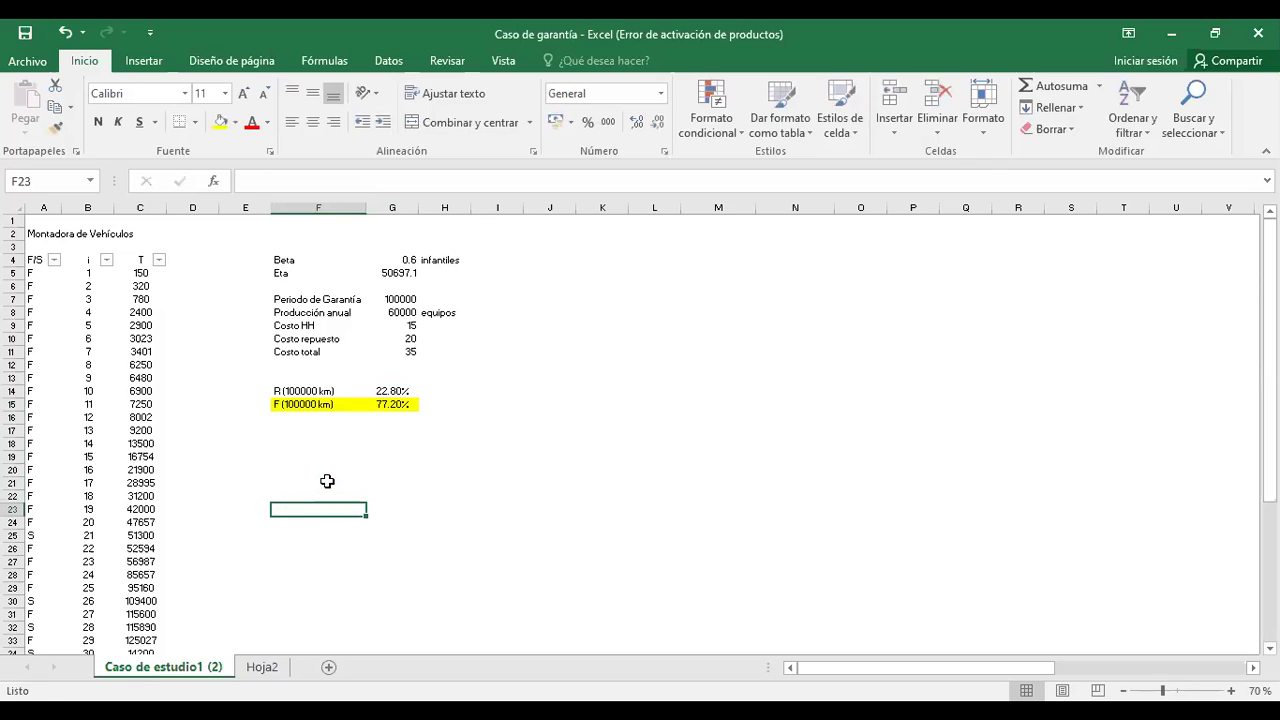
Step: Enter the label "N° Falllas" in cell F23
{"action": "type", "text": "N°"}
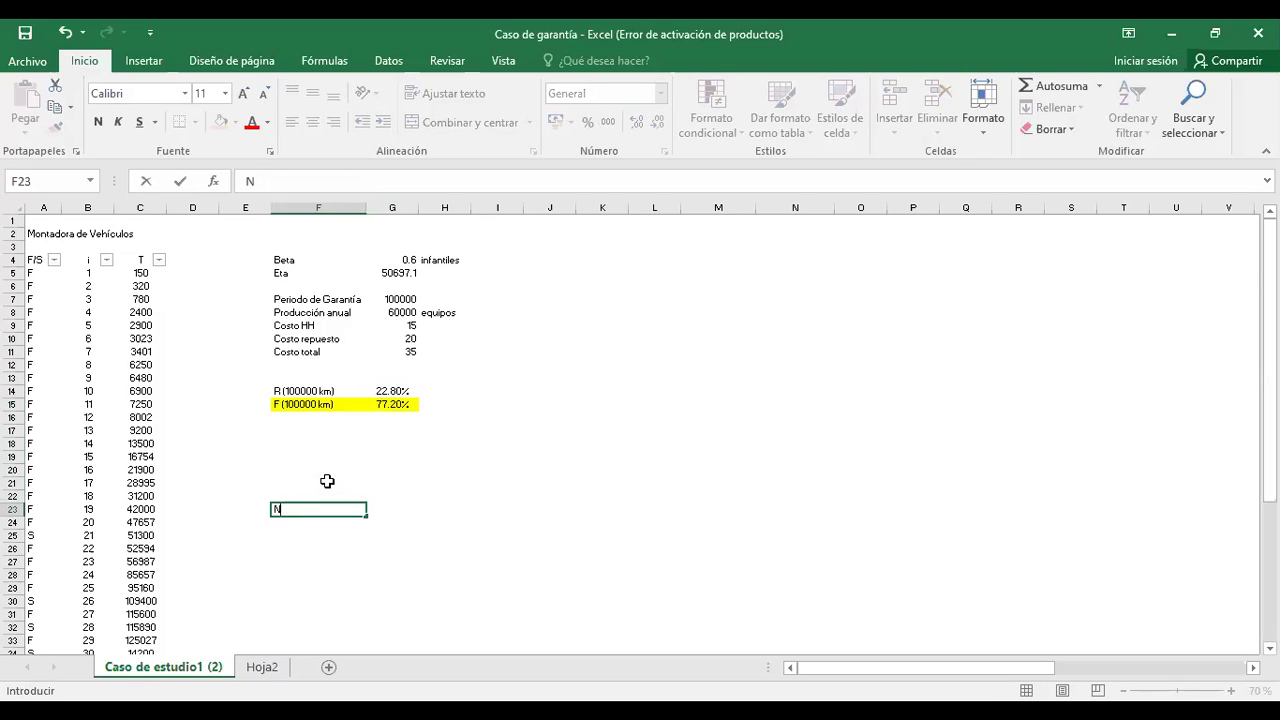
{"action": "type", "text": " Falllas"}
{"action": "key", "text": "Escape"}
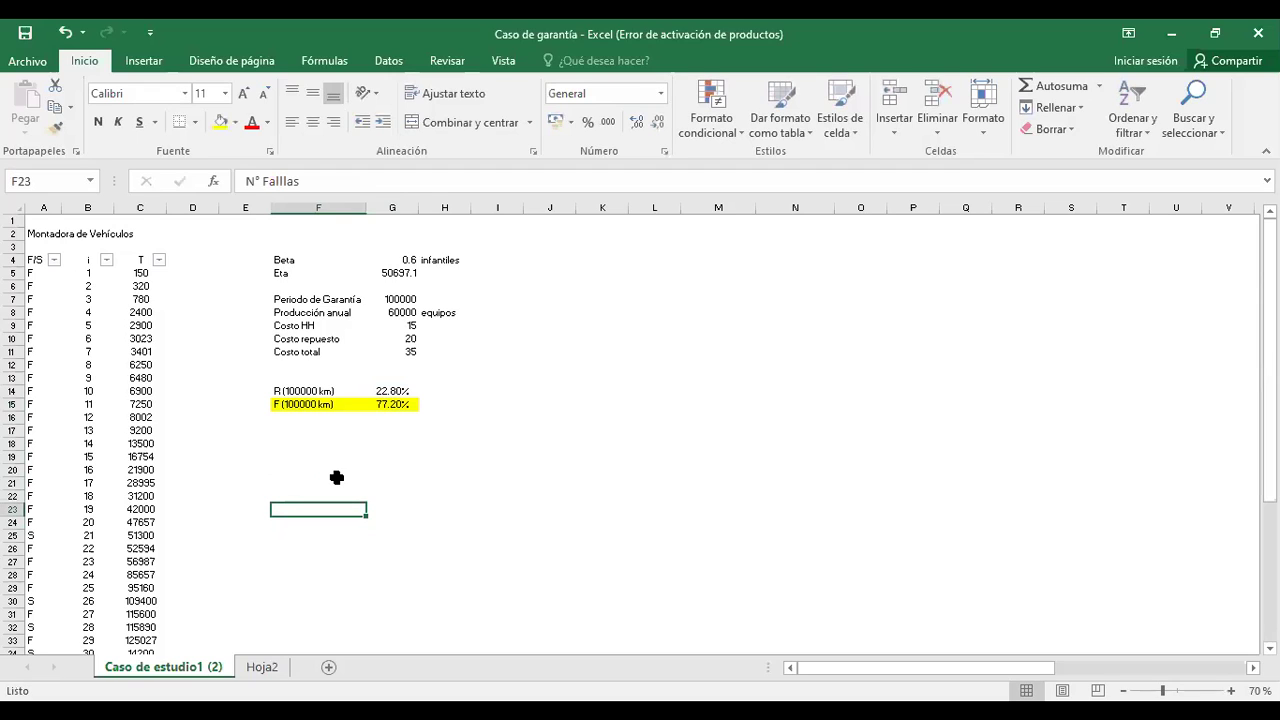
Step: Set the font colour of the range F23:H29 to black
{"action": "key", "text": "shift+Right"}
{"action": "key", "text": "shift+Right"}
{"action": "key", "text": "shift+Down"}
{"action": "key", "text": "shift+Down"}
{"action": "key", "text": "shift+Down"}
{"action": "key", "text": "shift+Down"}
{"action": "key", "text": "shift+Down"}
{"action": "key", "text": "shift+Down"}
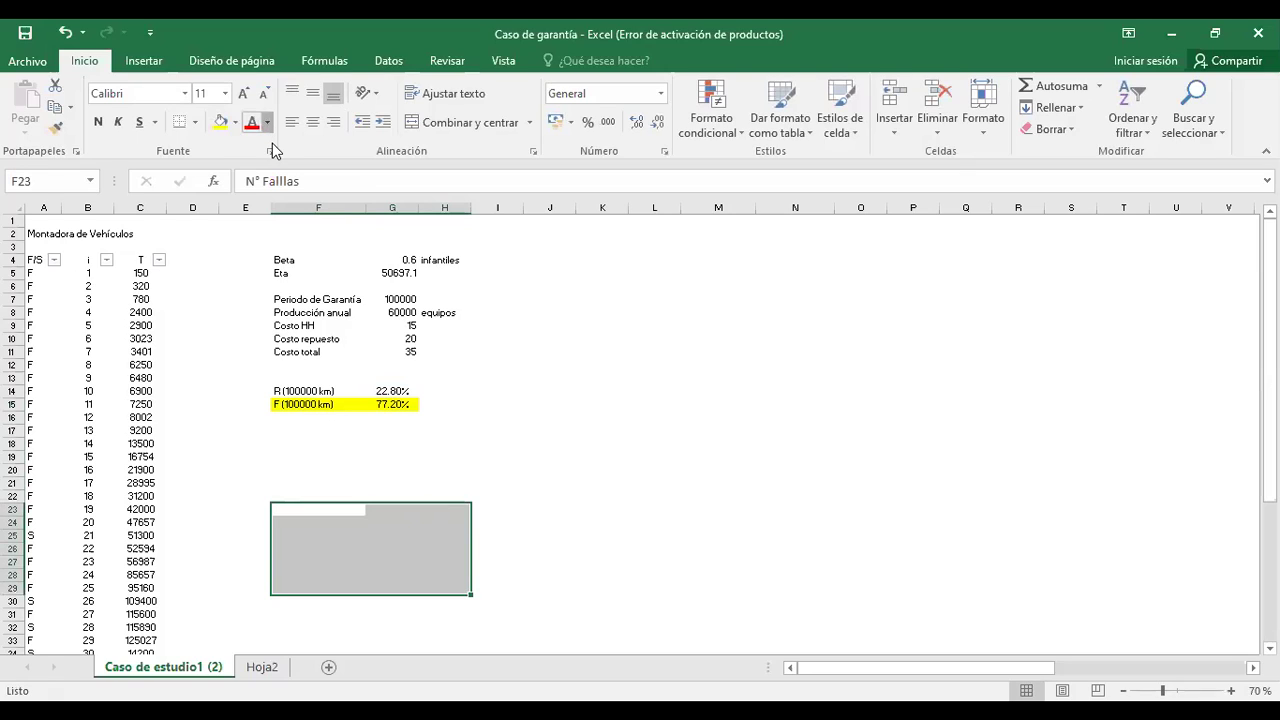
Step: Calculate the number of failures in G23 by multiplying failure probability by annual production with =G15*G8
{"action": "left_click", "coordinate": [357, 507]}
{"action": "key", "text": "Right"}
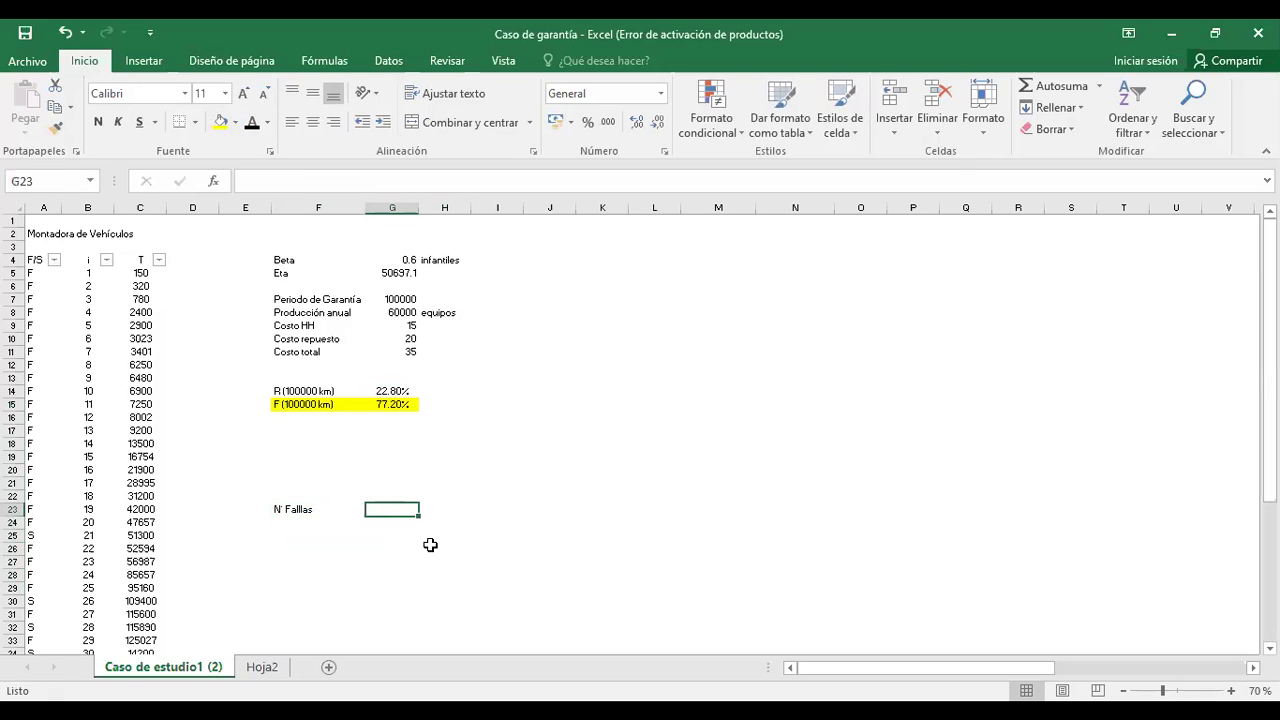
{"action": "type", "text": "="}
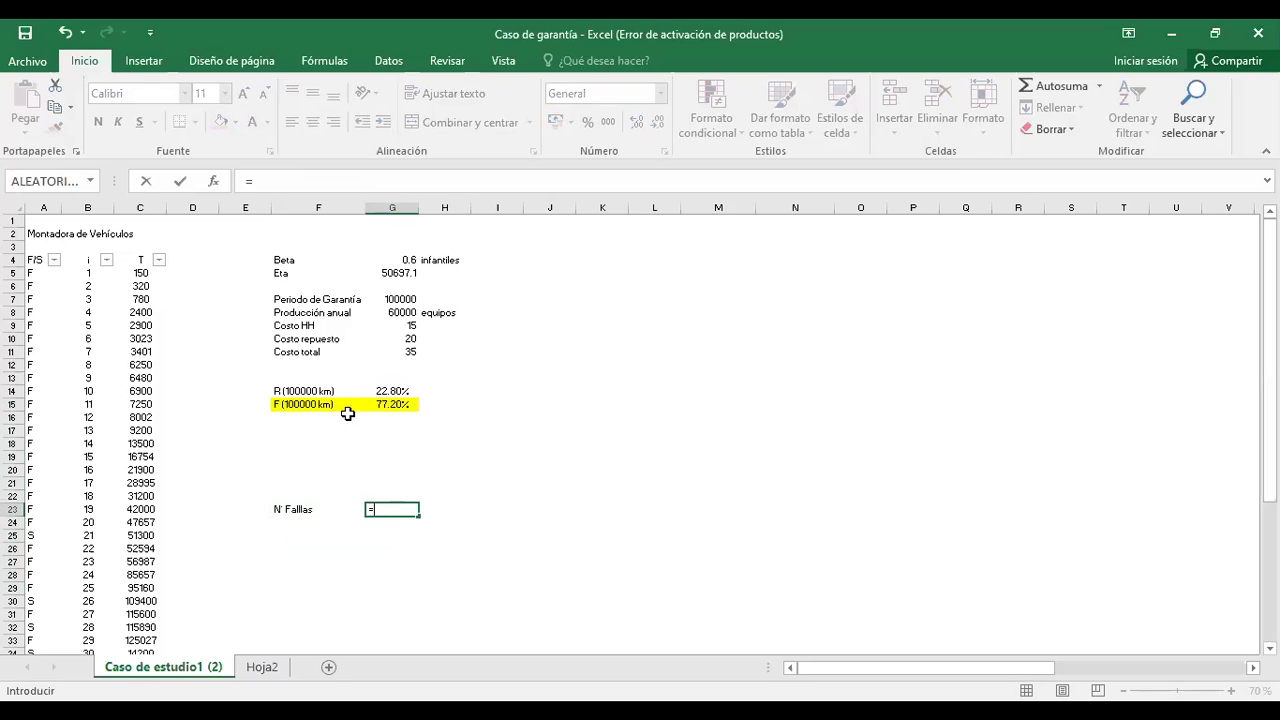
{"action": "left_click", "coordinate": [401, 408]}
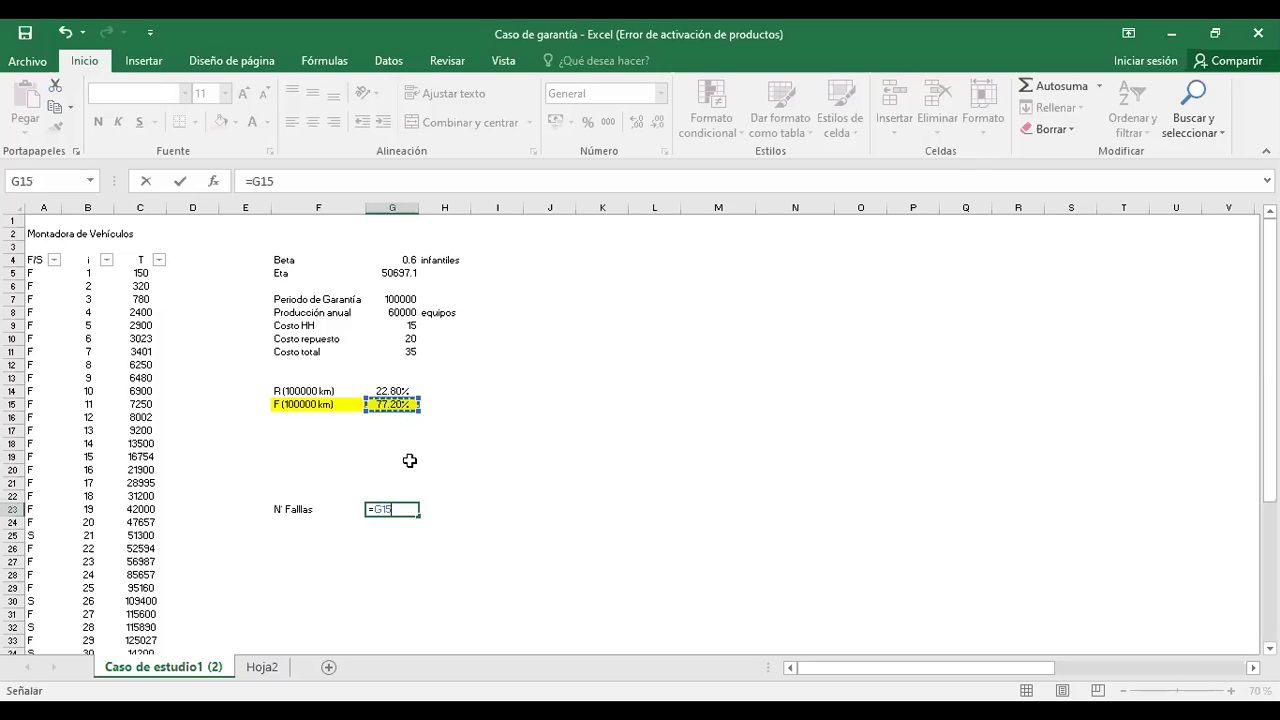
{"action": "type", "text": "*"}
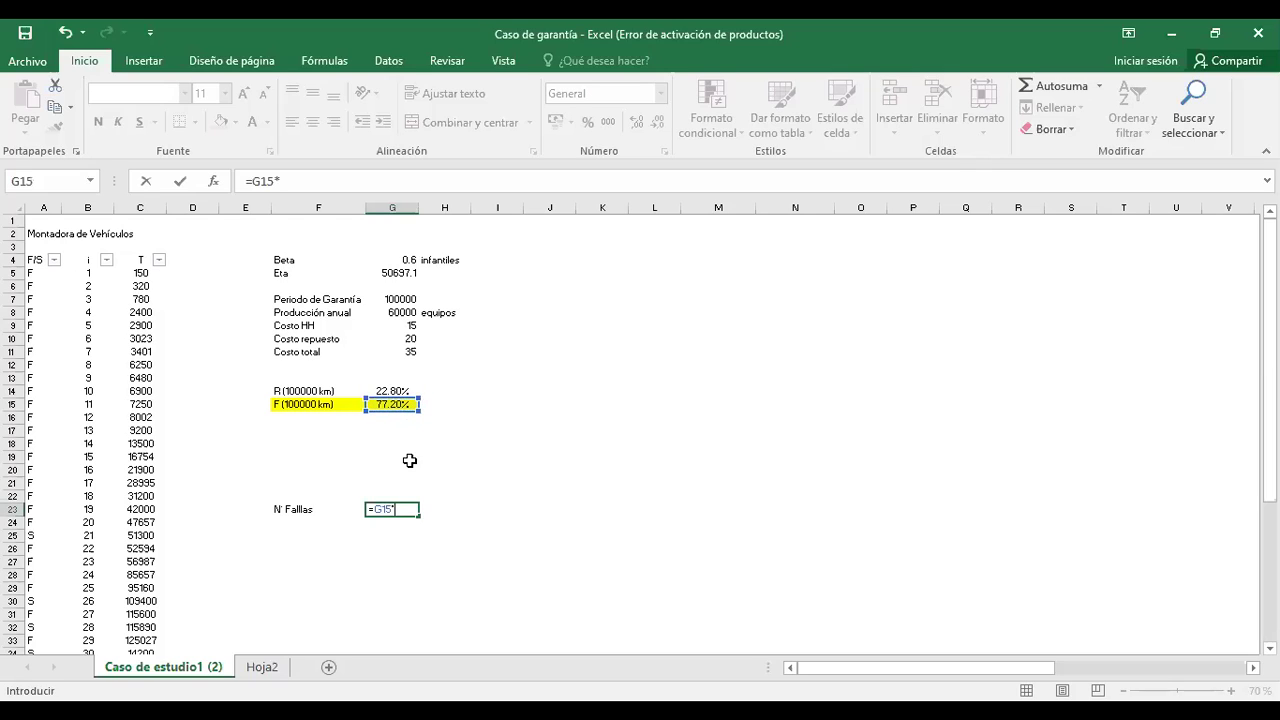
{"action": "left_click", "coordinate": [407, 313]}
{"action": "key", "text": "ctrl+Return"}
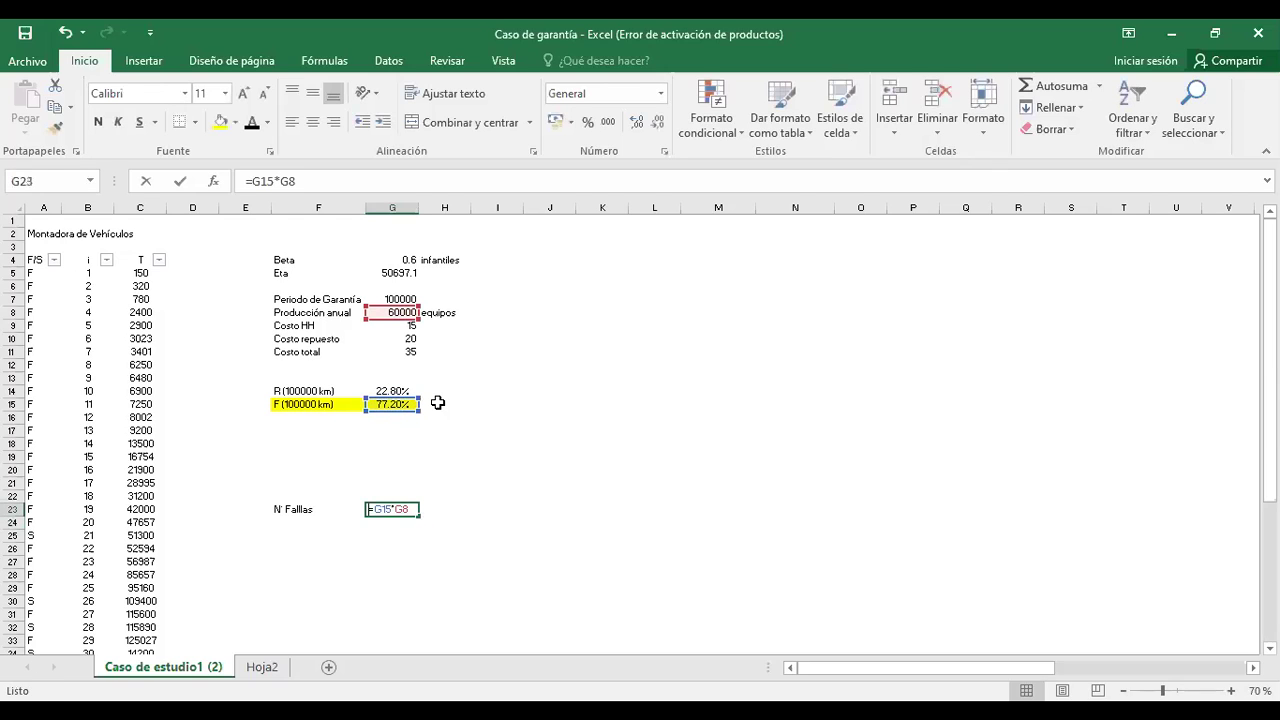
{"action": "key", "text": "ctrl+Return"}
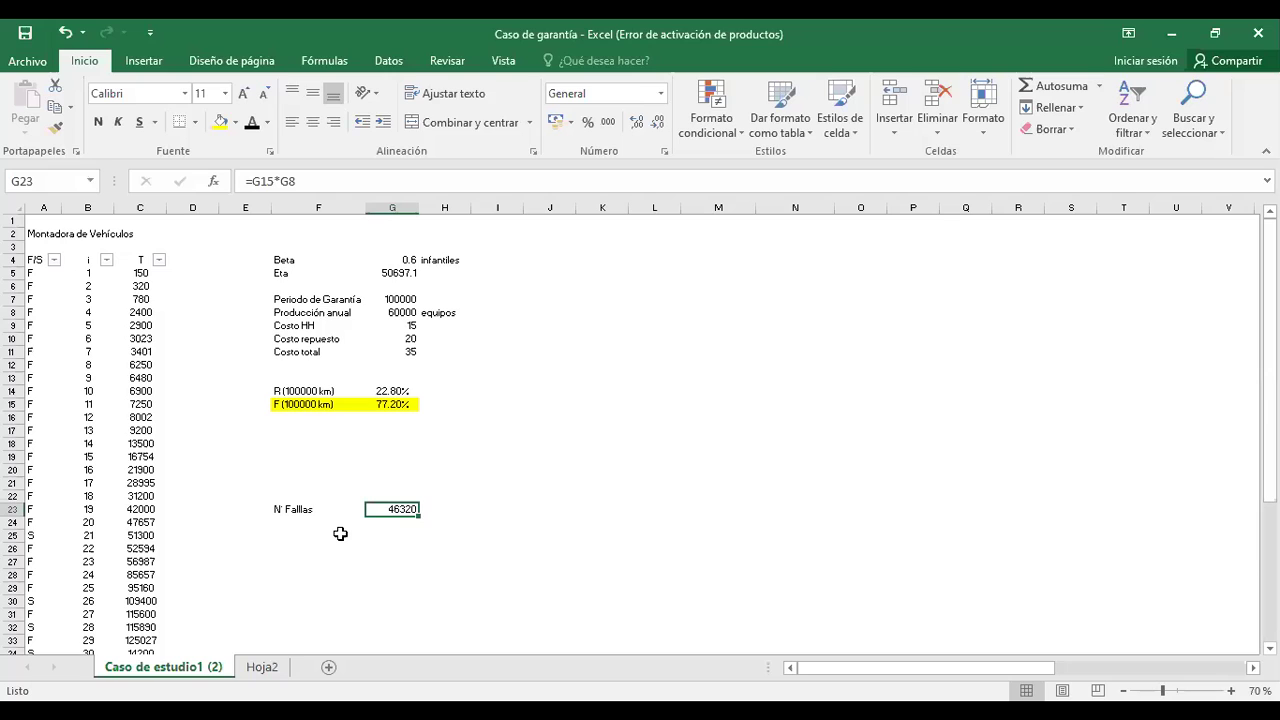
Step: Extend the failures label in F23 to read "N° Falllas (100000 km)"
{"action": "key", "text": "F2"}
{"action": "key", "text": "Escape"}
{"action": "key", "text": "Left"}
{"action": "key", "text": "F2"}
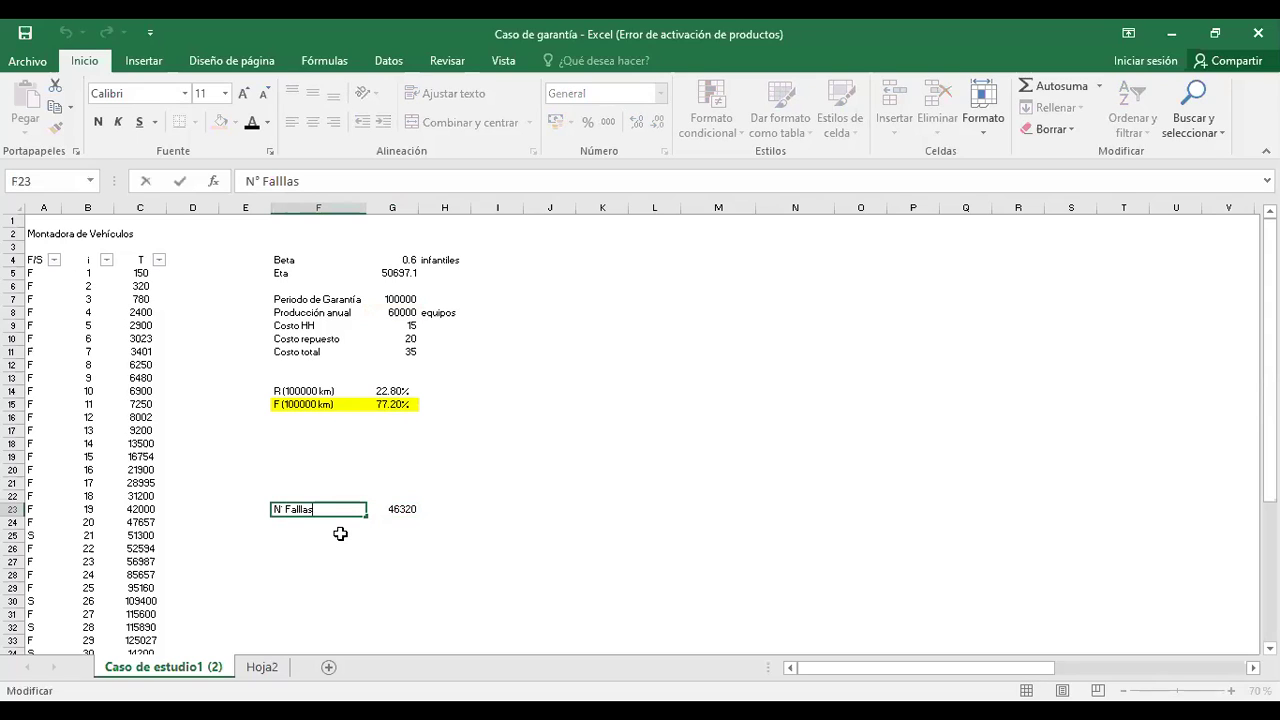
{"action": "type", "text": "(100000 km"}
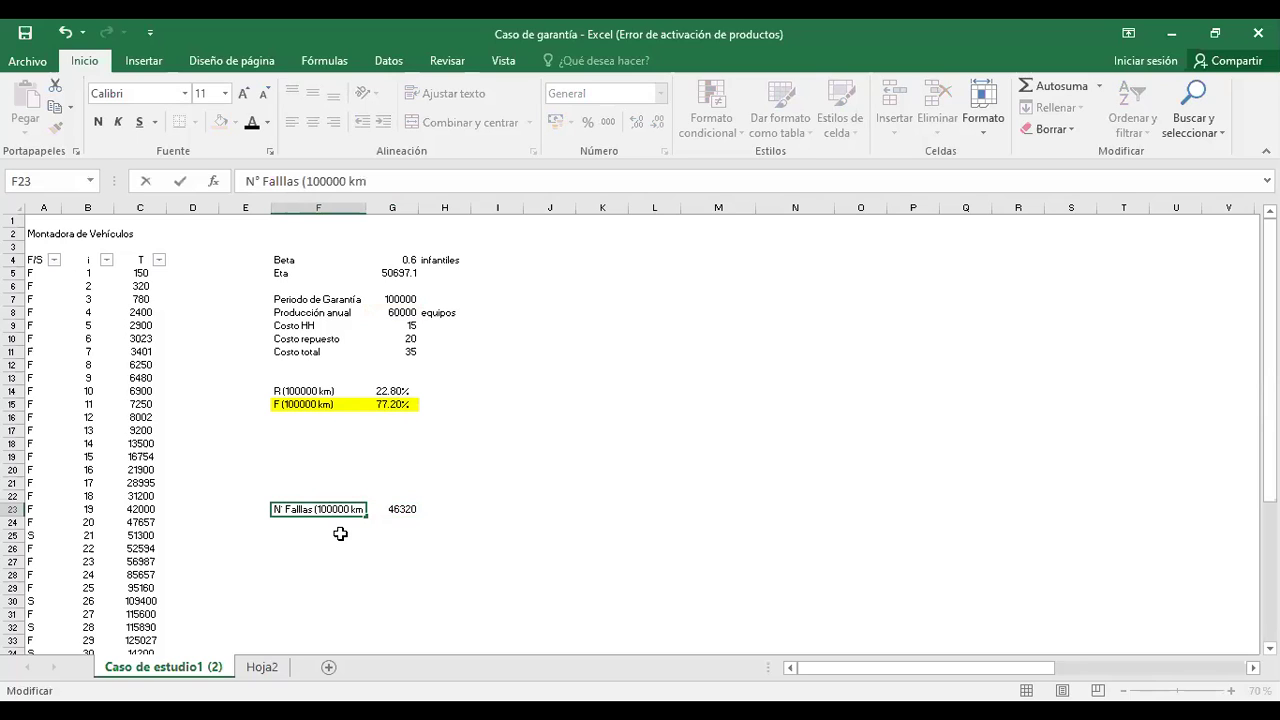
{"action": "type", "text": ")"}
{"action": "key", "text": "Return"}
{"action": "key", "text": "Up"}
{"action": "key", "text": "Right"}
{"action": "key", "text": "Left"}
{"action": "key", "text": "Left"}
{"action": "key", "text": "Right"}
{"action": "key", "text": "Right"}
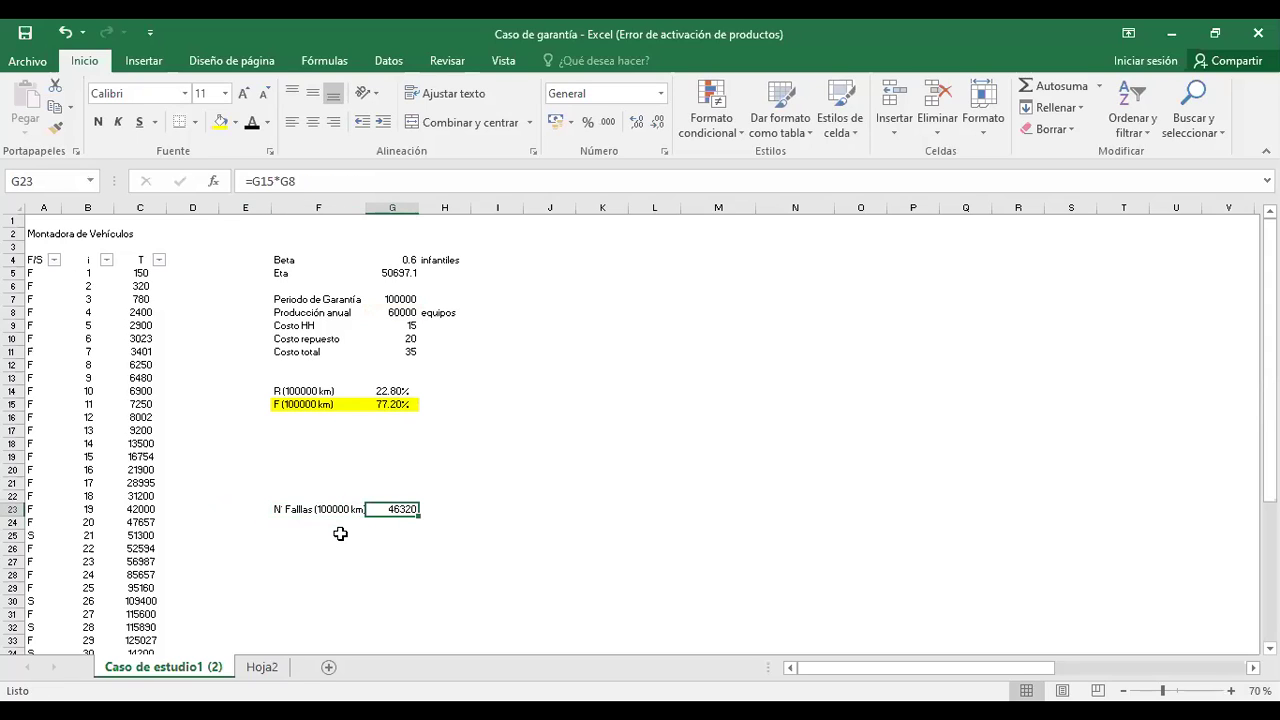
Step: Add the label Costo in F24 and calculate the warranty cost in G24 with =G23*G11
{"action": "key", "text": "Left"}
{"action": "key", "text": "Down"}
{"action": "type", "text": "Costo"}
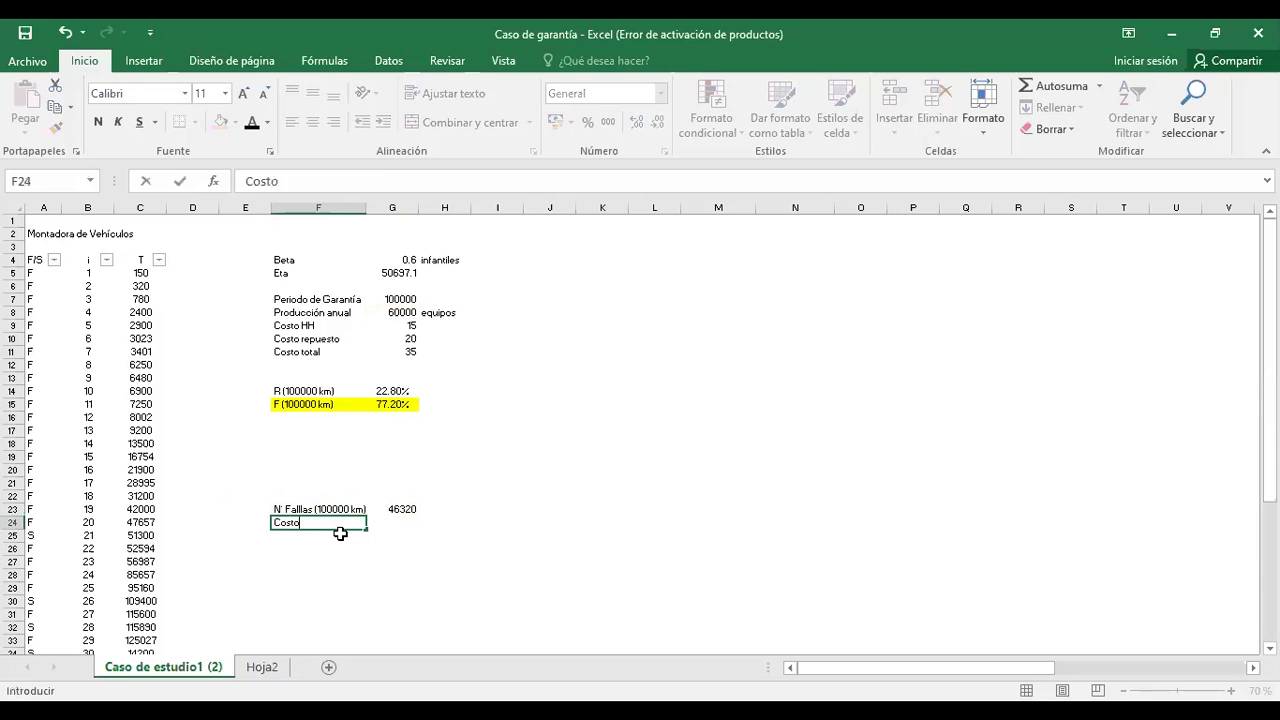
{"action": "key", "text": "Tab"}
{"action": "type", "text": "="}
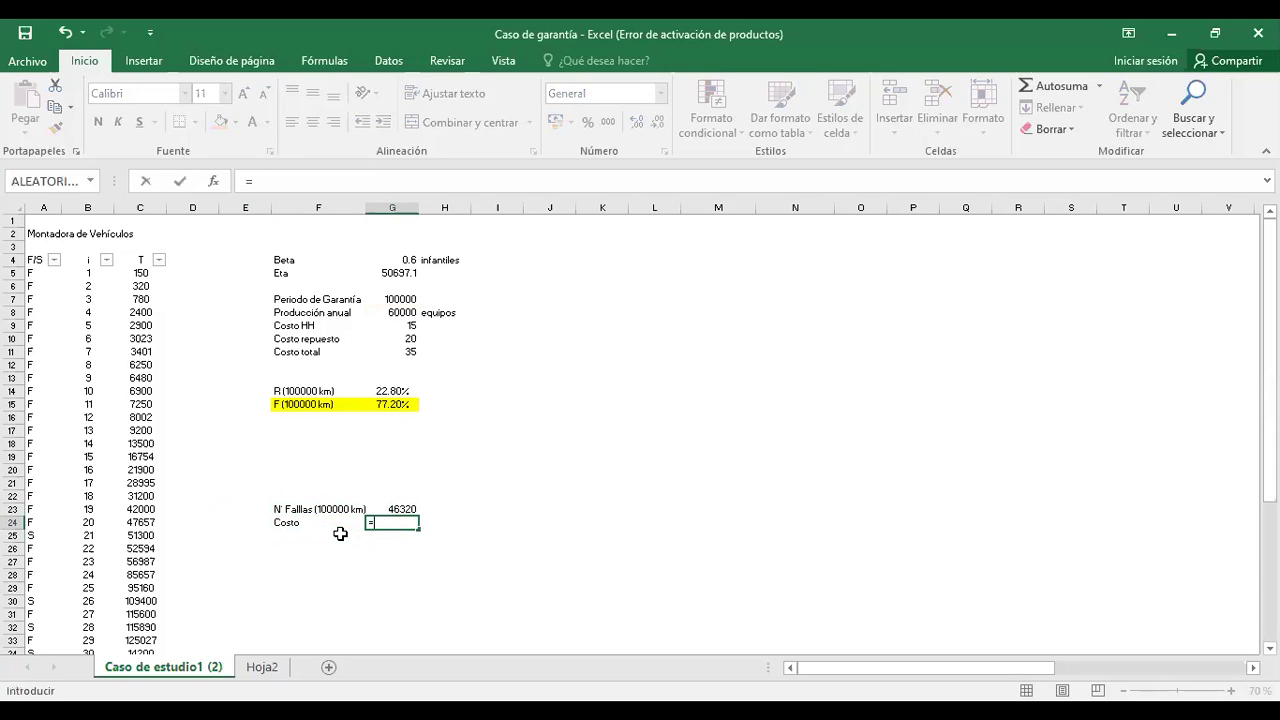
{"action": "key", "text": "Up"}
{"action": "type", "text": "*"}
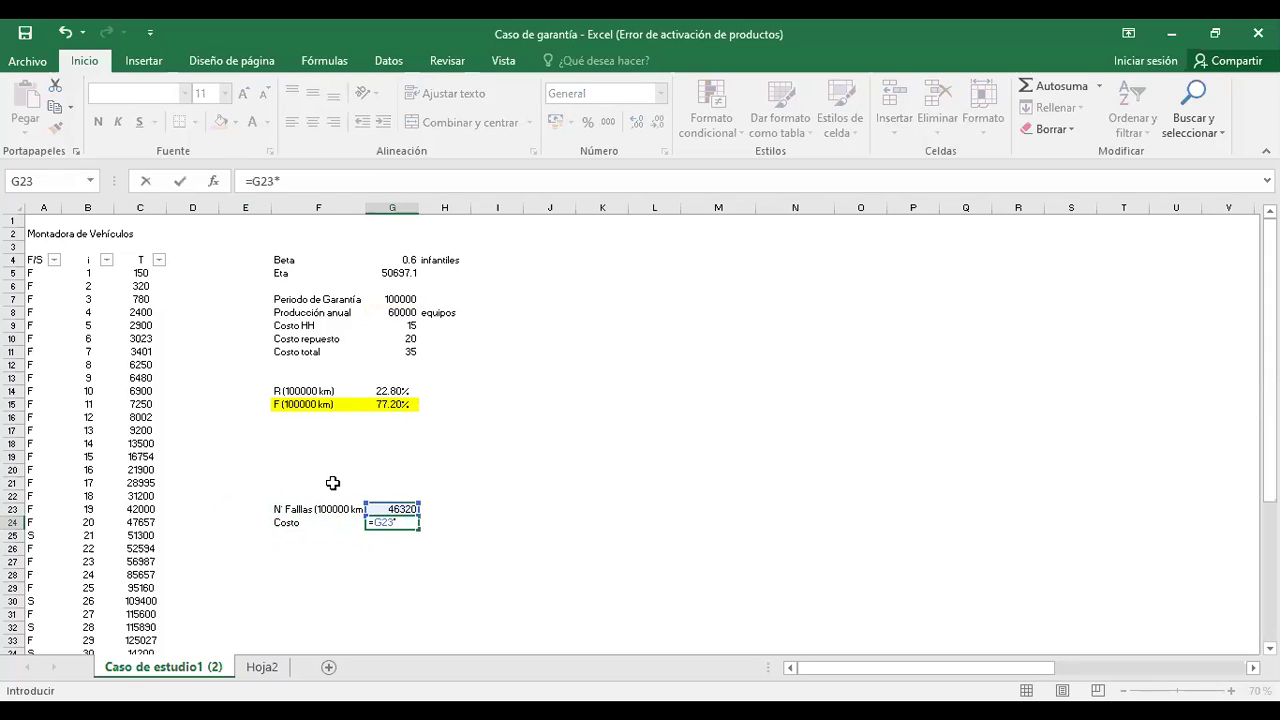
{"action": "left_click", "coordinate": [410, 341]}
{"action": "left_click", "coordinate": [413, 350]}
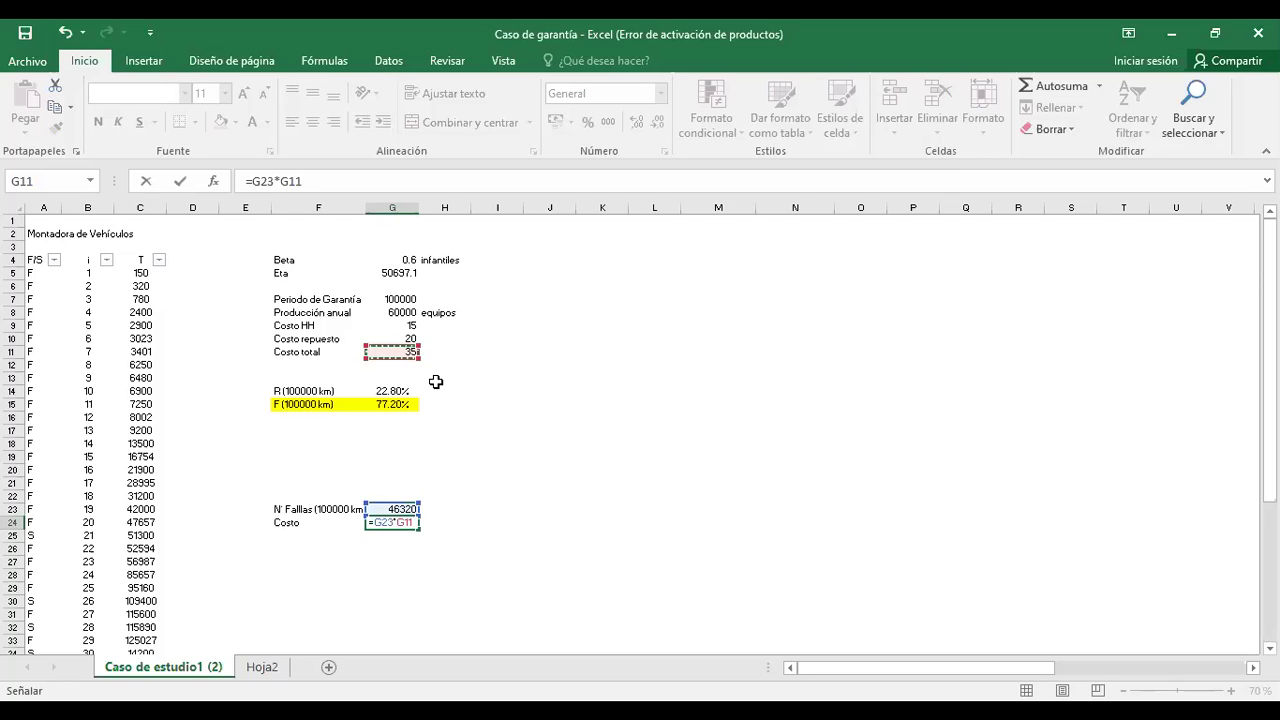
{"action": "key", "text": "ctrl+Return"}
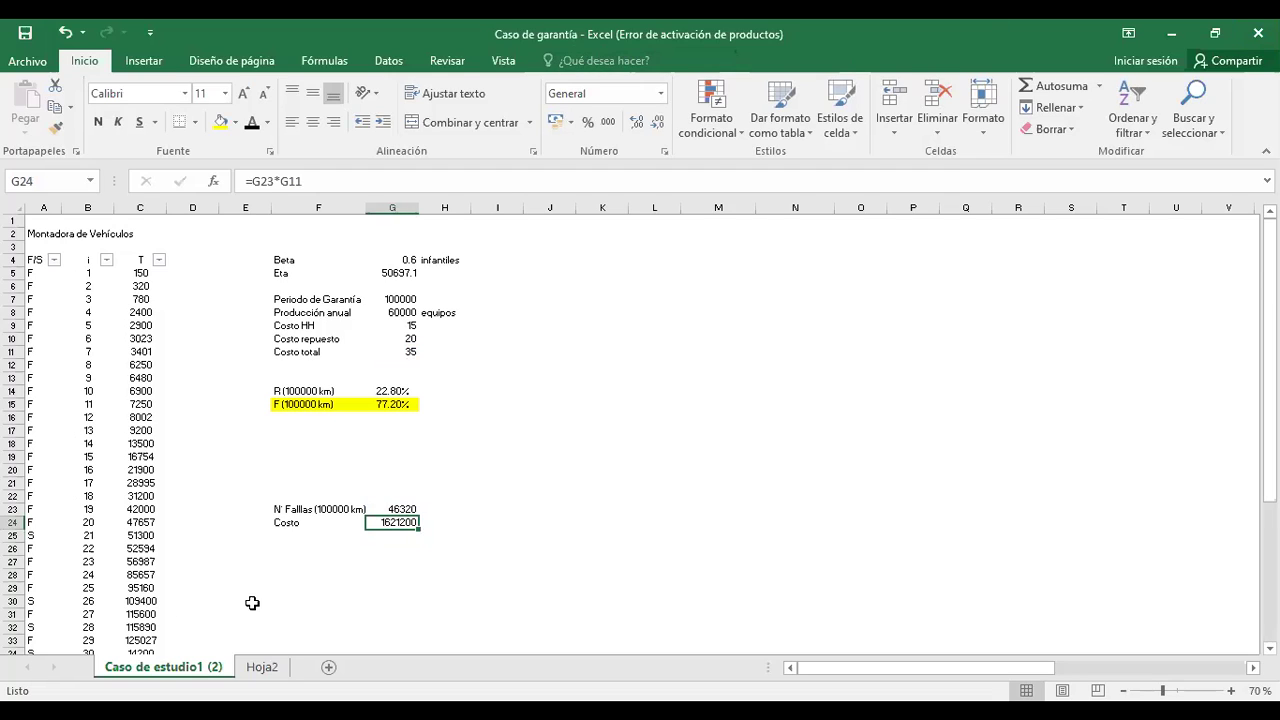
Step: Highlight the N° Falllas and Costo labels and results in F23:G24 with a yellow fill
{"action": "left_click_drag", "start_coordinate": [300, 497], "coordinate": [288, 525]}
{"action": "left_click", "coordinate": [395, 509]}
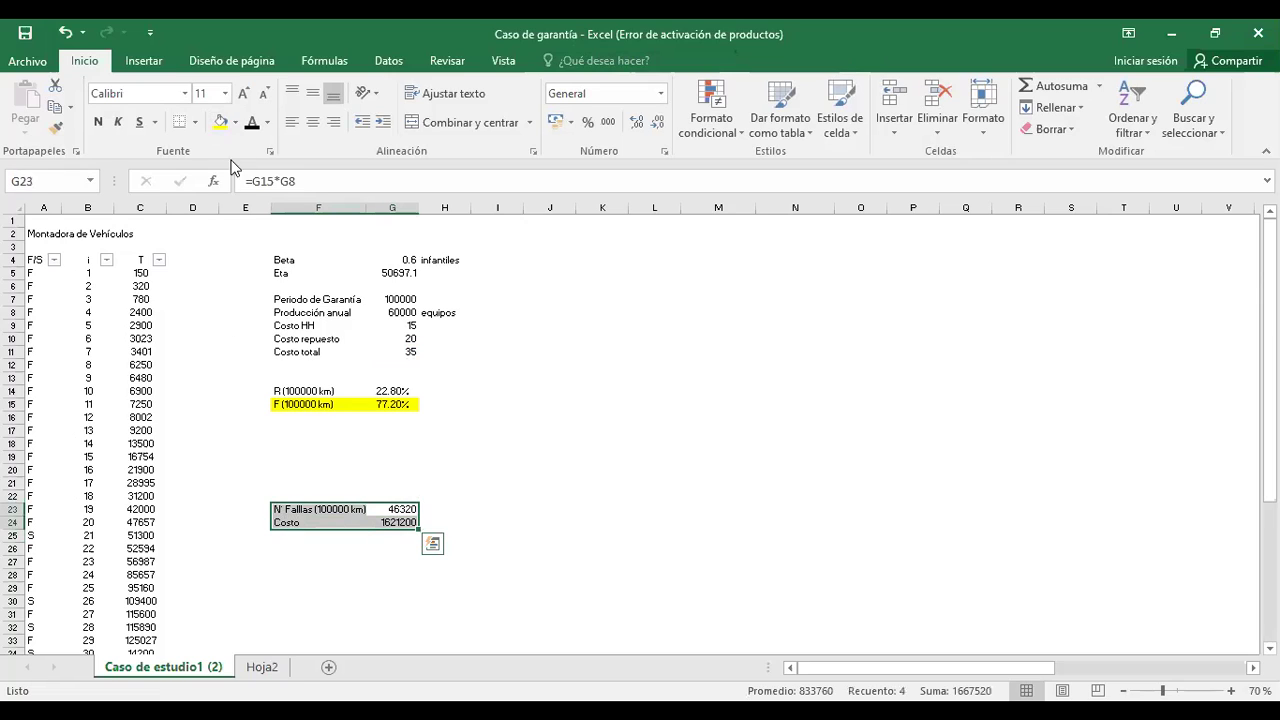
{"action": "left_click", "coordinate": [220, 122]}
{"action": "left_click", "coordinate": [316, 522]}
{"action": "left_click_drag", "start_coordinate": [300, 510], "coordinate": [402, 522]}
{"action": "left_click_drag", "start_coordinate": [378, 393], "coordinate": [387, 405]}
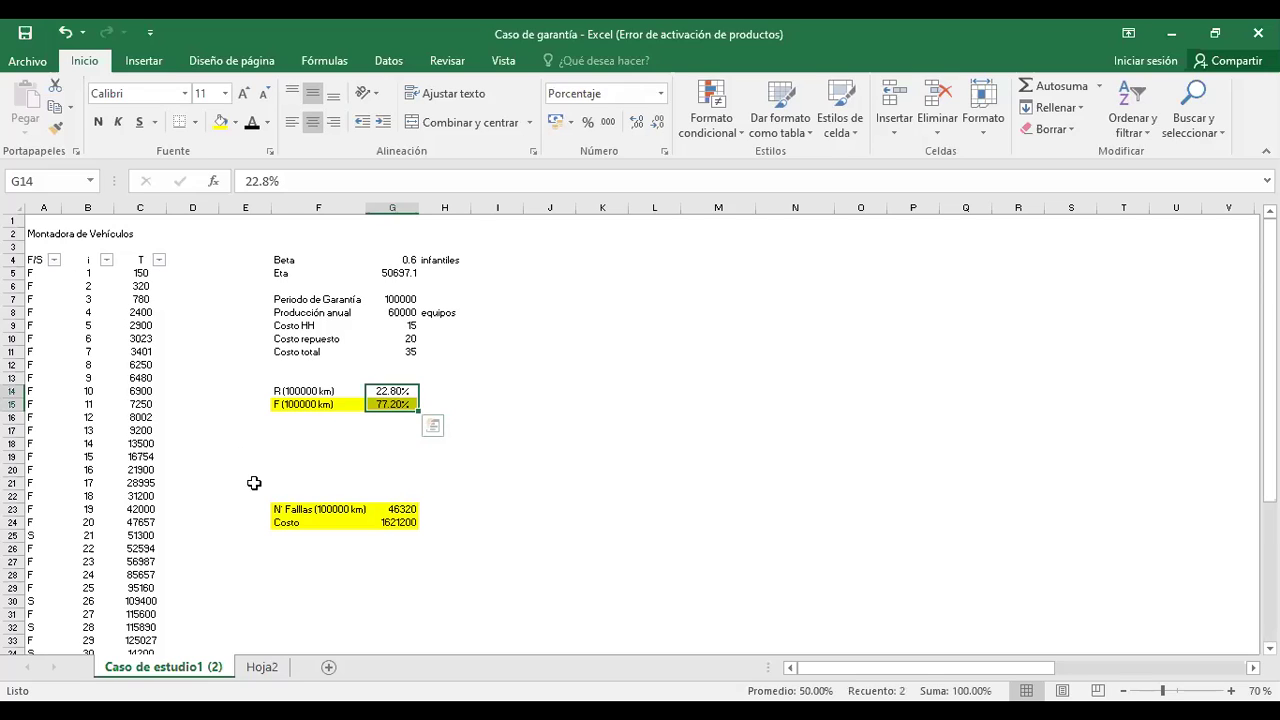
Step: Review the labour and spare part costs, the 100000 km reliability and failure probability, and the F/S, i and T data columns
{"action": "left_click", "coordinate": [340, 470]}
{"action": "left_click_drag", "start_coordinate": [413, 328], "coordinate": [328, 335]}
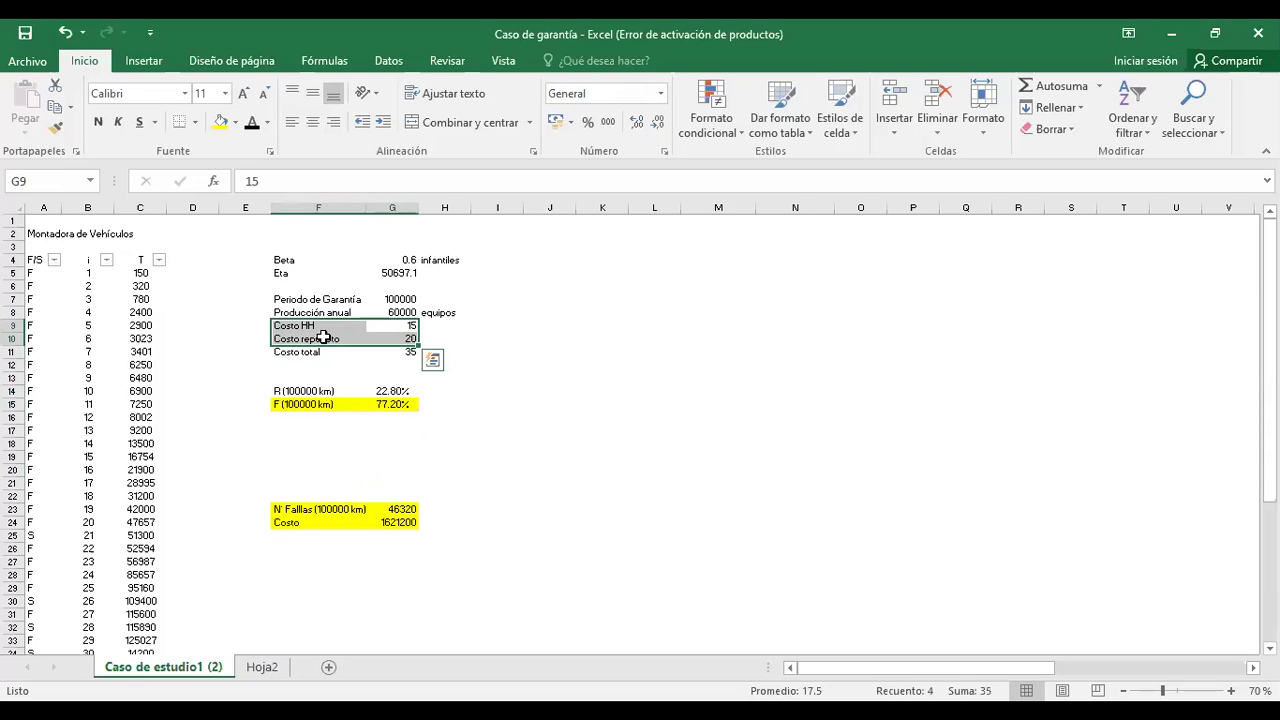
{"action": "left_click_drag", "start_coordinate": [405, 392], "coordinate": [327, 403]}
{"action": "left_click", "coordinate": [461, 391]}
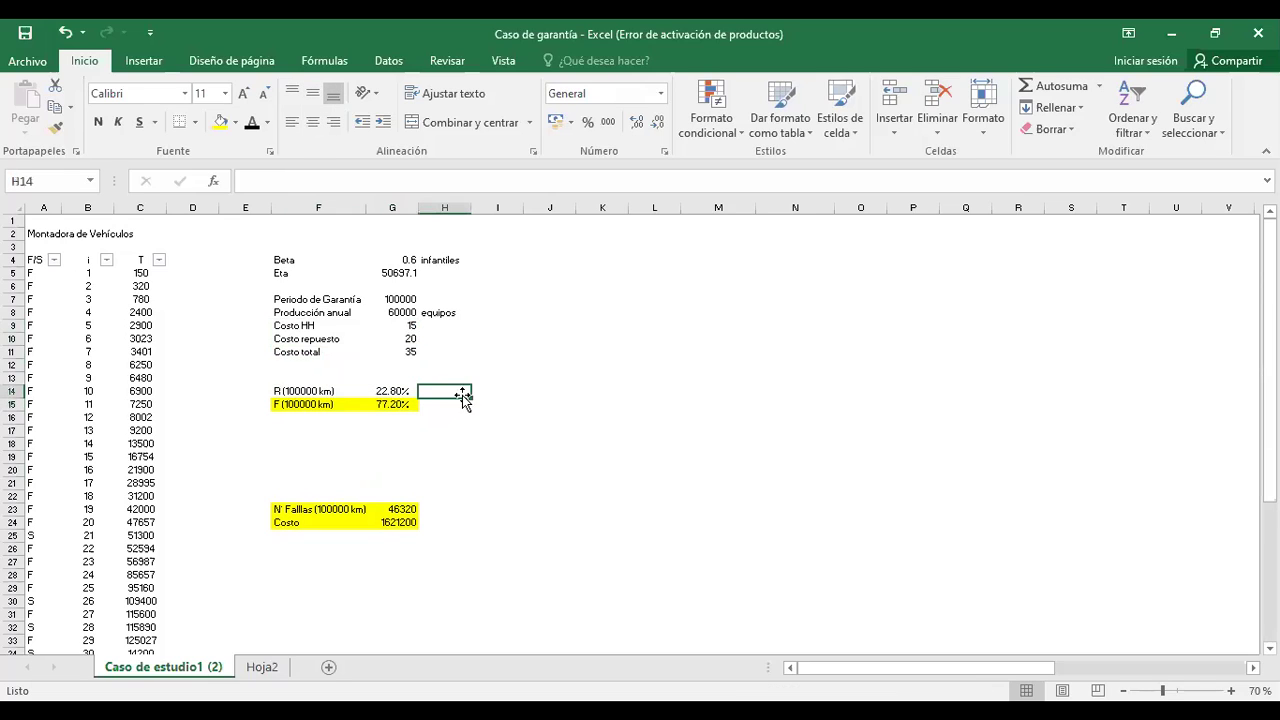
{"action": "mouse_move", "coordinate": [378, 395]}
{"action": "left_mouse_down"}
{"action": "mouse_move", "coordinate": [329, 406]}
{"action": "mouse_move", "coordinate": [330, 393]}
{"action": "mouse_move", "coordinate": [400, 396]}
{"action": "mouse_move", "coordinate": [316, 403]}
{"action": "mouse_move", "coordinate": [389, 400]}
{"action": "mouse_move", "coordinate": [322, 400]}
{"action": "mouse_move", "coordinate": [361, 398]}
{"action": "left_mouse_up"}
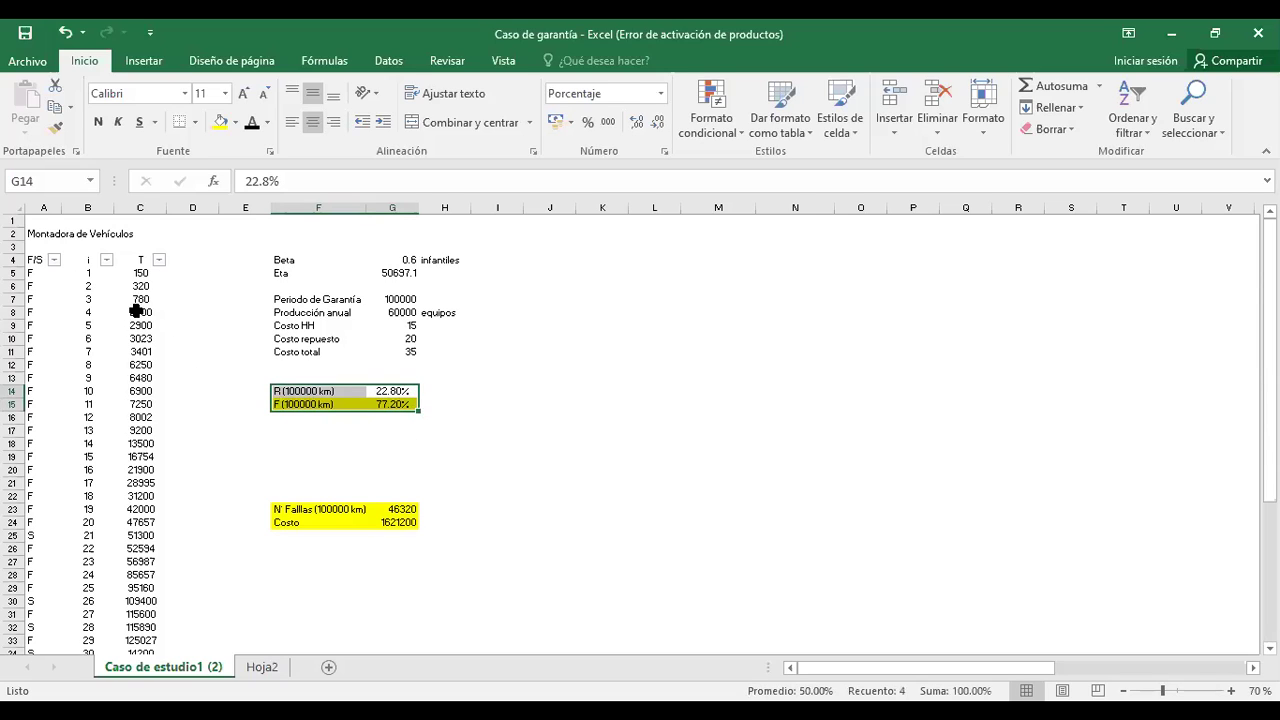
{"action": "left_click", "coordinate": [59, 260]}
{"action": "left_click_drag", "start_coordinate": [60, 260], "coordinate": [134, 260]}
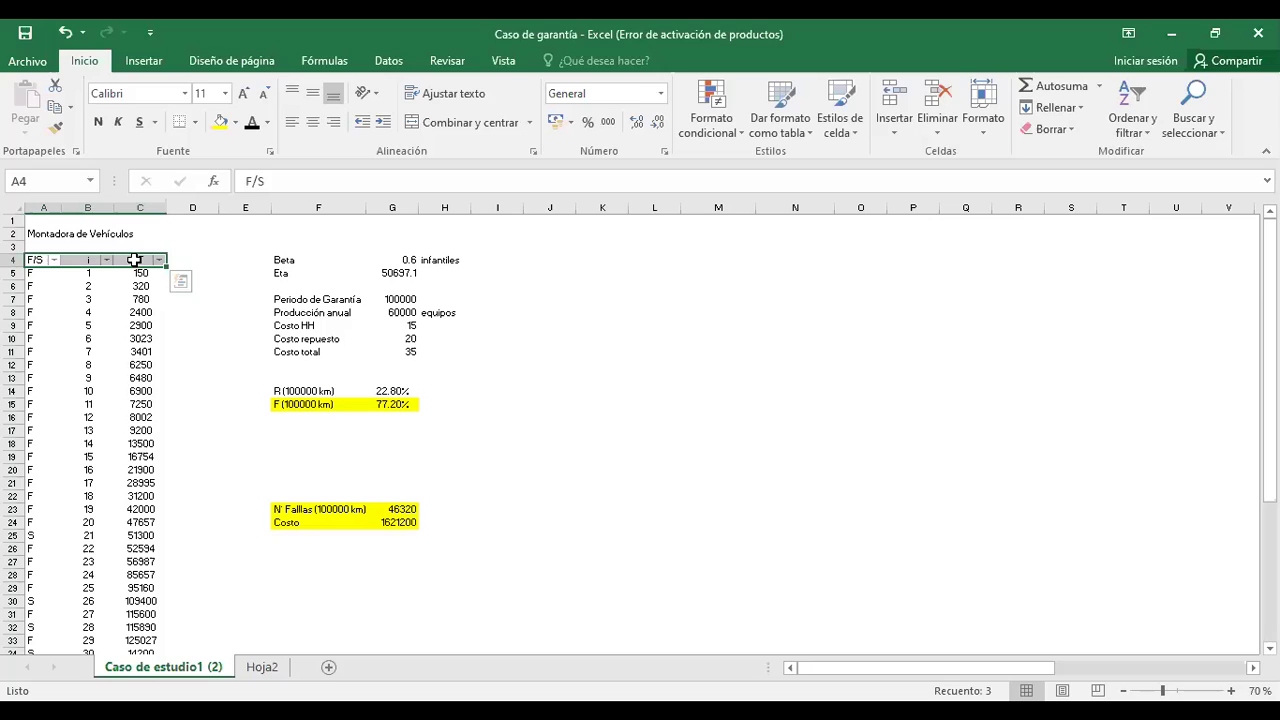
{"action": "key", "text": "alt+Tab"}
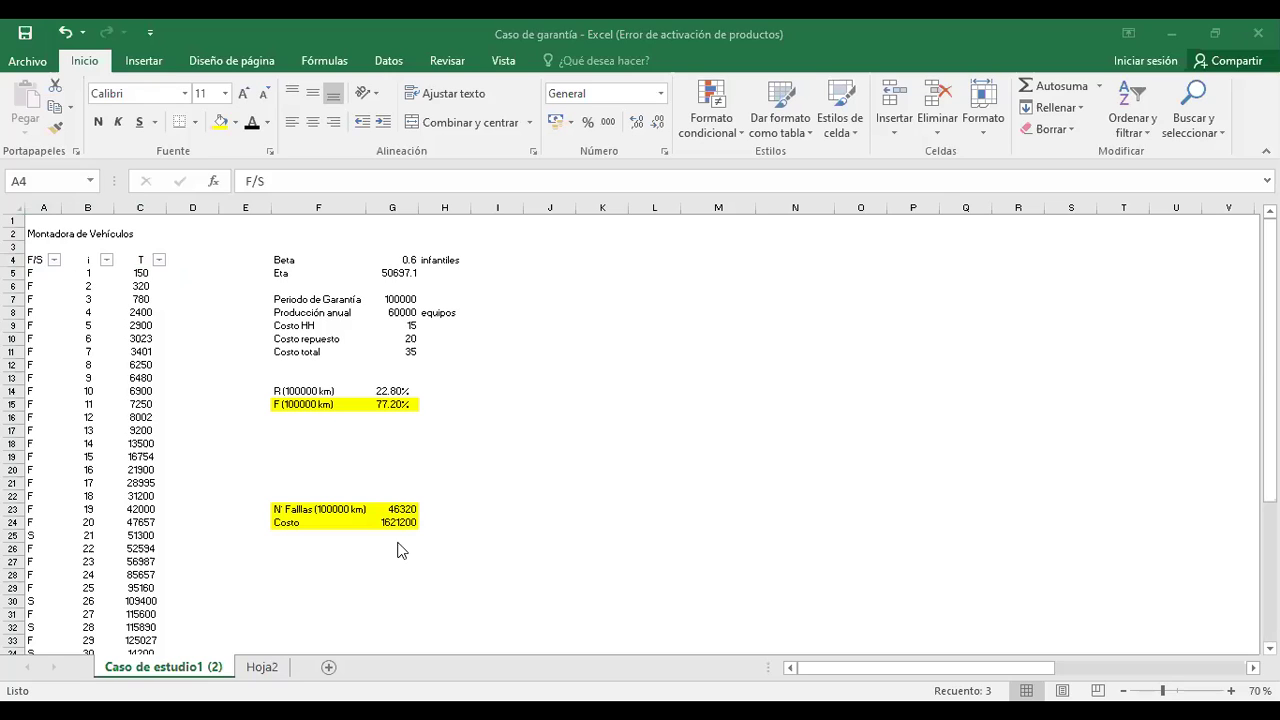
Step: Review the N° Falllas and Costo results in F23:G24 against the warranty period, annual production and cost inputs in F7:G11
{"action": "left_click", "coordinate": [307, 517]}
{"action": "left_click_drag", "start_coordinate": [307, 517], "coordinate": [391, 508]}
{"action": "left_click_drag", "start_coordinate": [290, 511], "coordinate": [319, 523]}
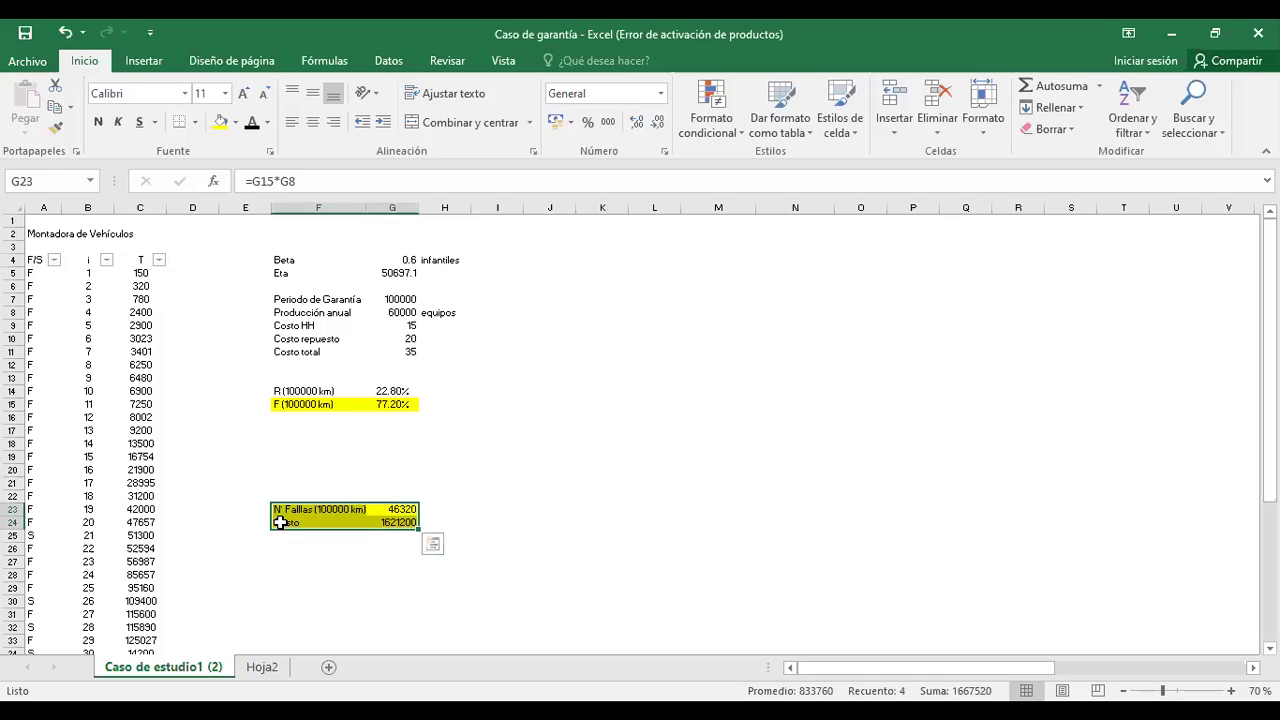
{"action": "left_click", "coordinate": [285, 522]}
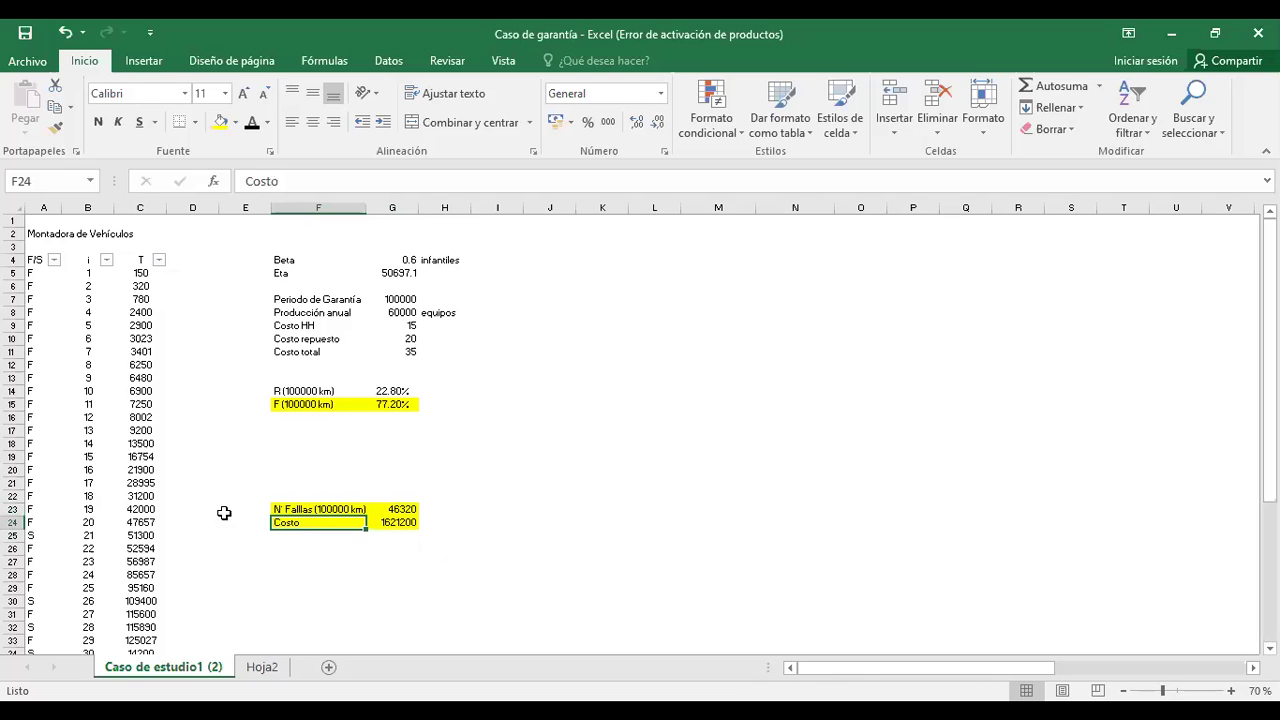
{"action": "left_click_drag", "start_coordinate": [303, 300], "coordinate": [400, 350]}
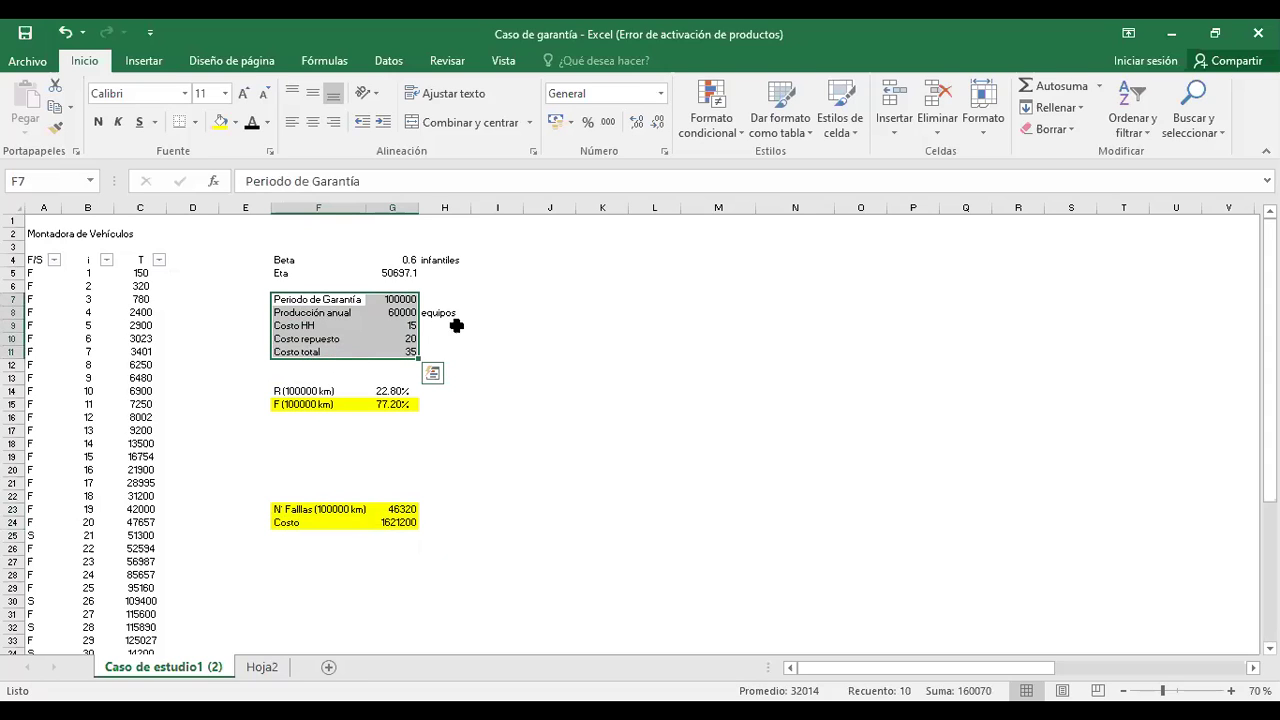
{"action": "left_click", "coordinate": [428, 352]}
{"action": "left_click_drag", "start_coordinate": [410, 352], "coordinate": [294, 296]}
{"action": "left_click", "coordinate": [594, 310]}
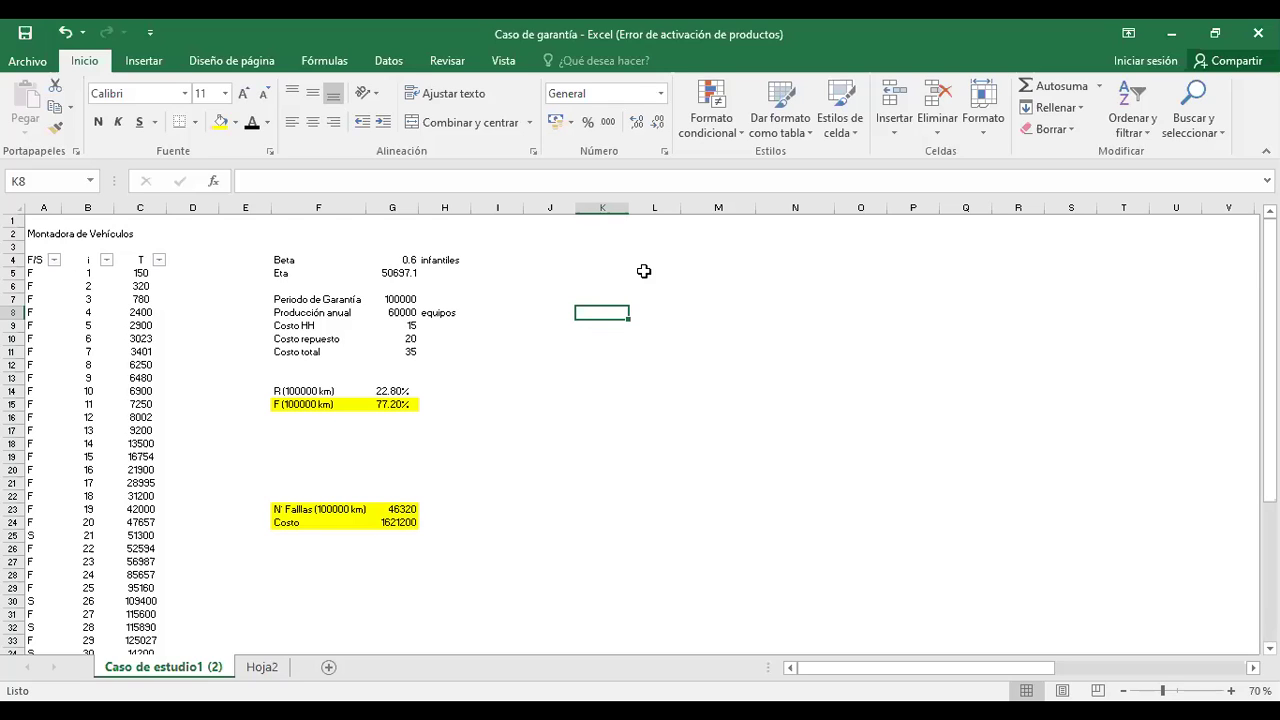
Step: Highlight the Beta and Eta labels and values in F4:G5 with a yellow fill
{"action": "left_click", "coordinate": [280, 327]}
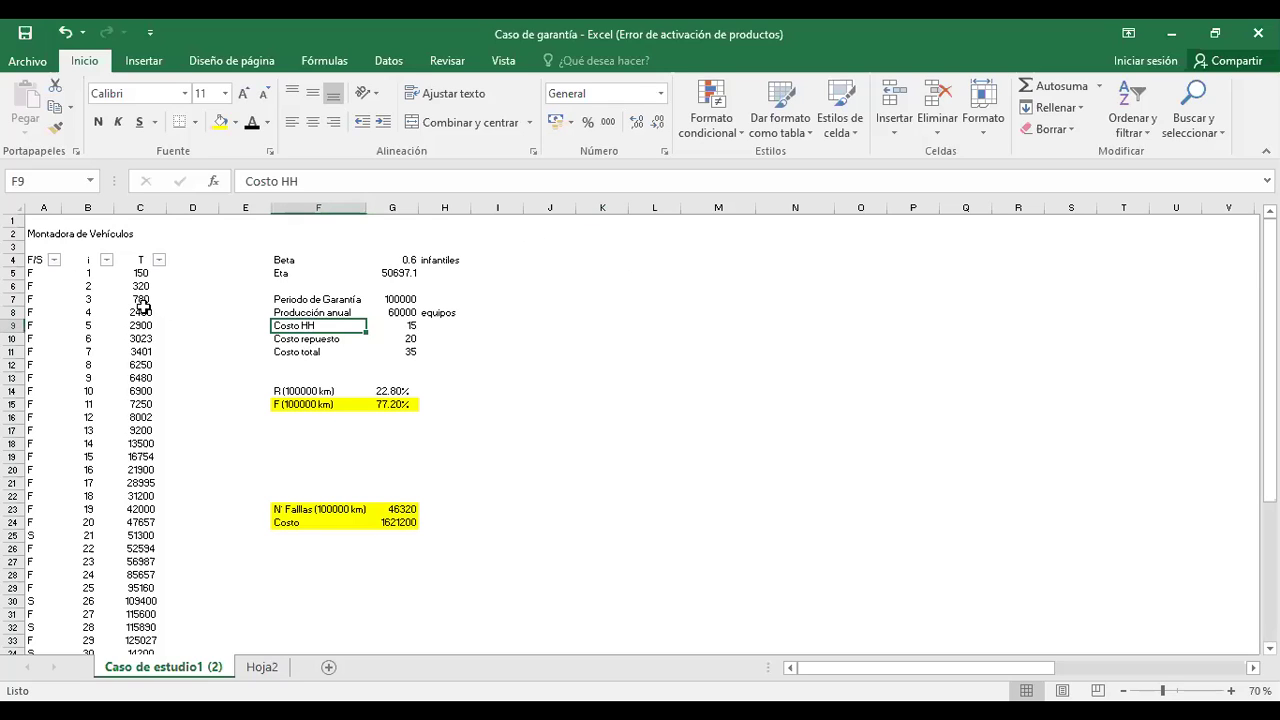
{"action": "left_click_drag", "start_coordinate": [298, 273], "coordinate": [403, 404]}
{"action": "left_click_drag", "start_coordinate": [393, 509], "coordinate": [312, 520]}
{"action": "left_click_drag", "start_coordinate": [280, 259], "coordinate": [395, 273]}
{"action": "left_click", "coordinate": [220, 122]}
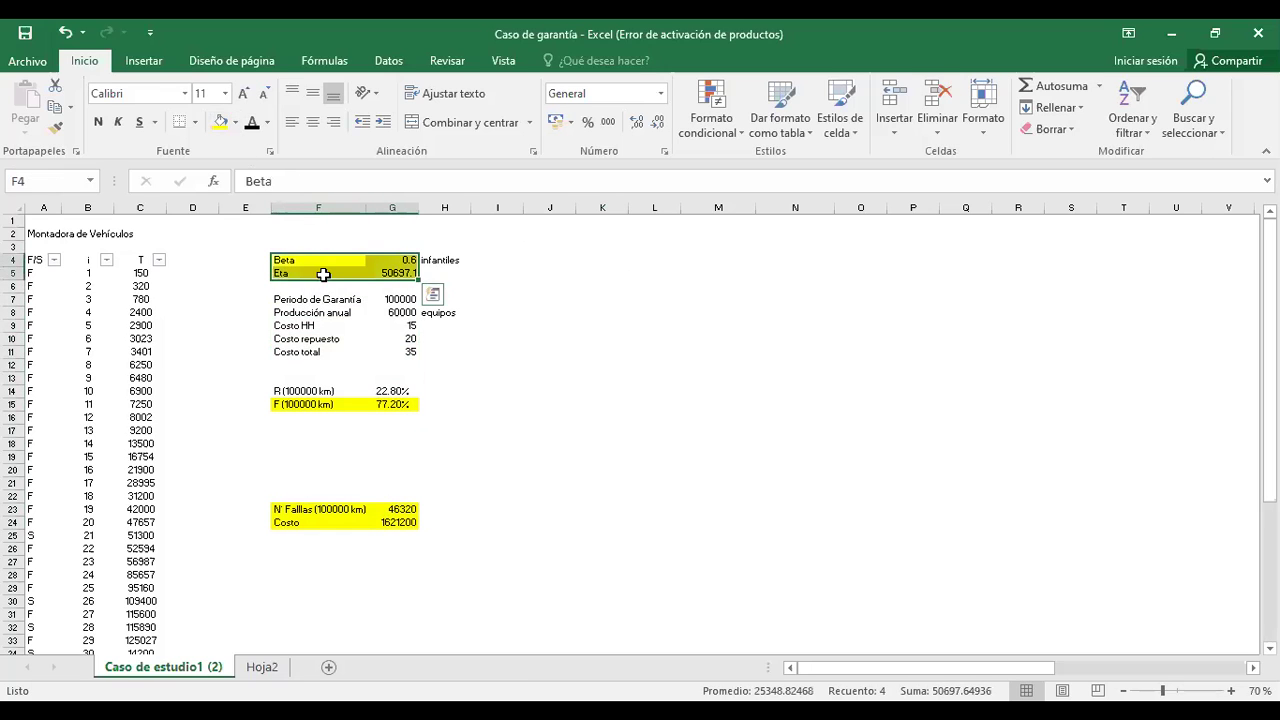
{"action": "left_click", "coordinate": [400, 260]}
{"action": "left_click_drag", "start_coordinate": [313, 260], "coordinate": [402, 255]}
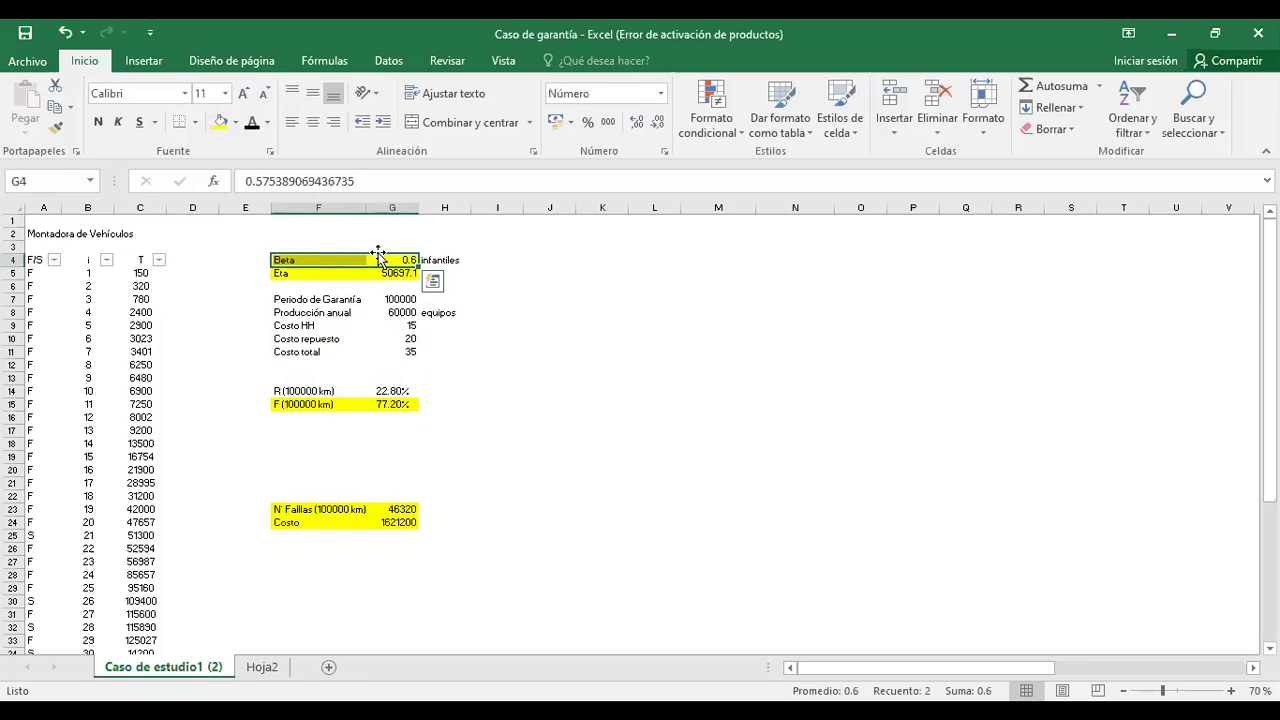
{"action": "left_click", "coordinate": [440, 247]}
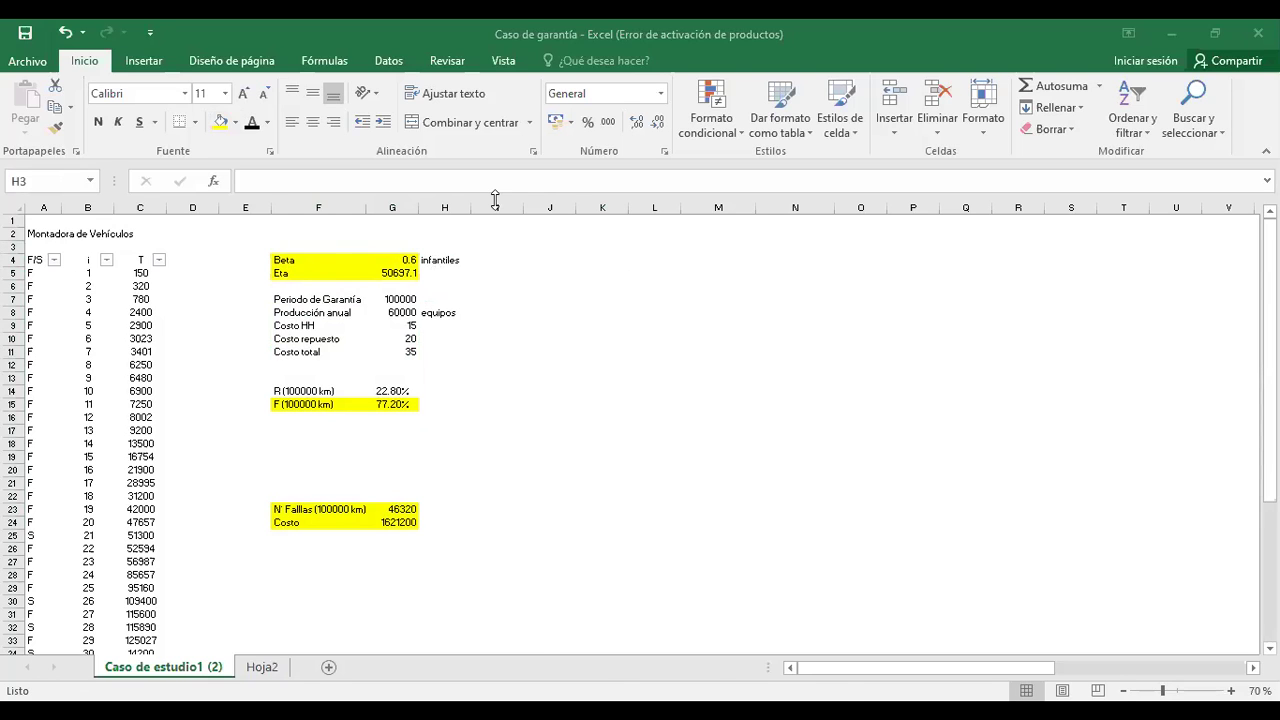
Step: Switch to the Análisis de garantías presentation in PowerPoint and show its slides as a slide show
{"action": "key", "text": "alt+Tab"}
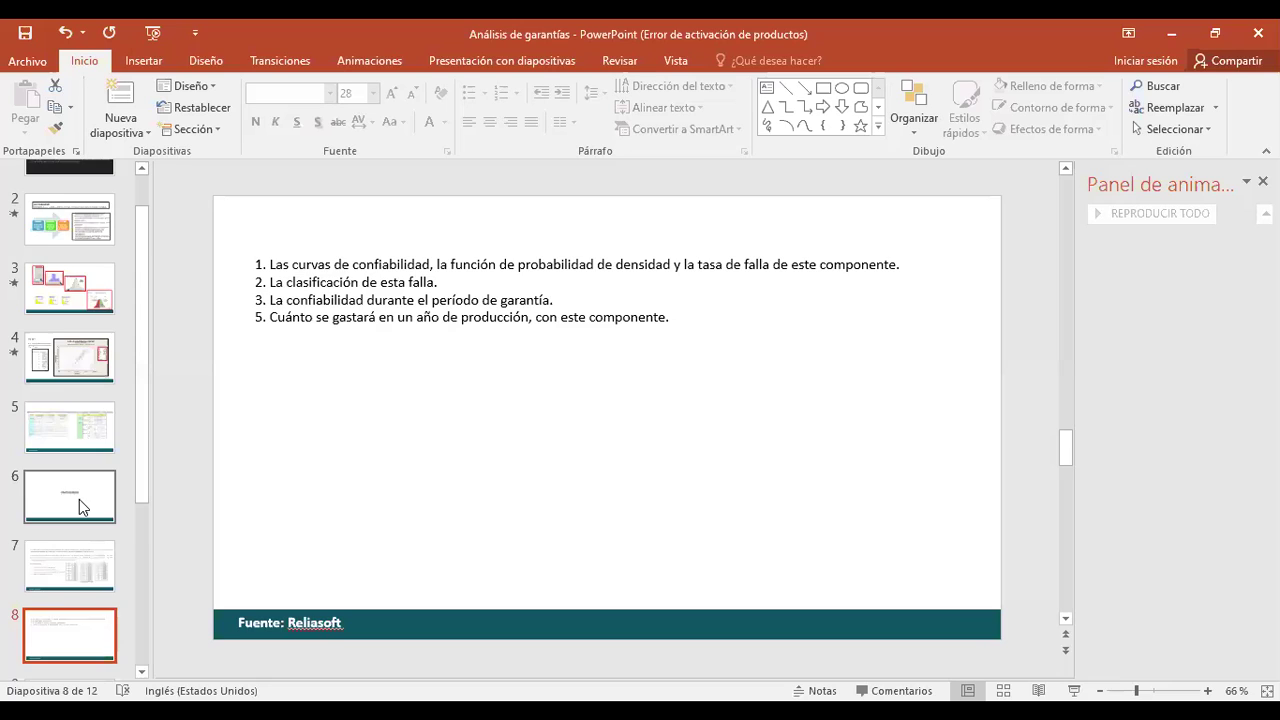
{"action": "scroll", "coordinate": [79, 499], "scroll_direction": "down", "scroll_amount": 2}
{"action": "left_click", "coordinate": [1073, 690]}
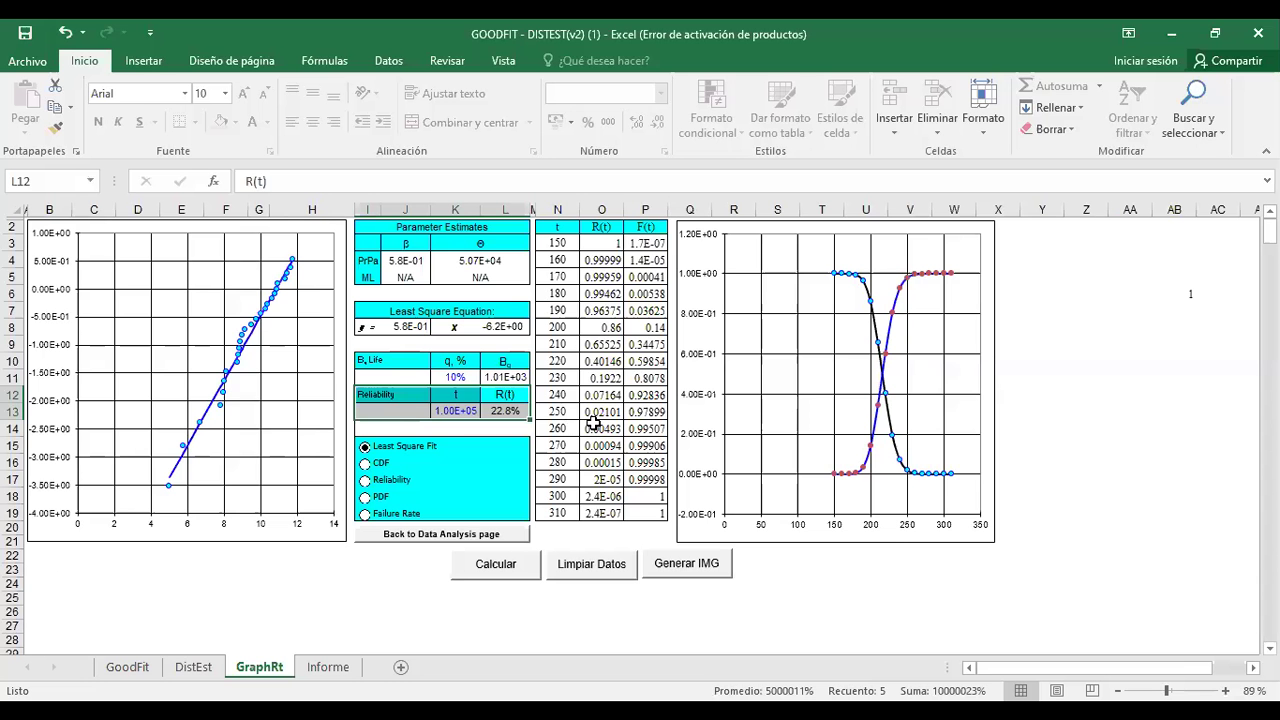
Step: In the GOODFIT - DISTEST workbook, examine the PDF, CDF, Reliability and Failure Rate curves on GraphRt, ending on the Least Square Fit plot
{"action": "left_click", "coordinate": [588, 423]}
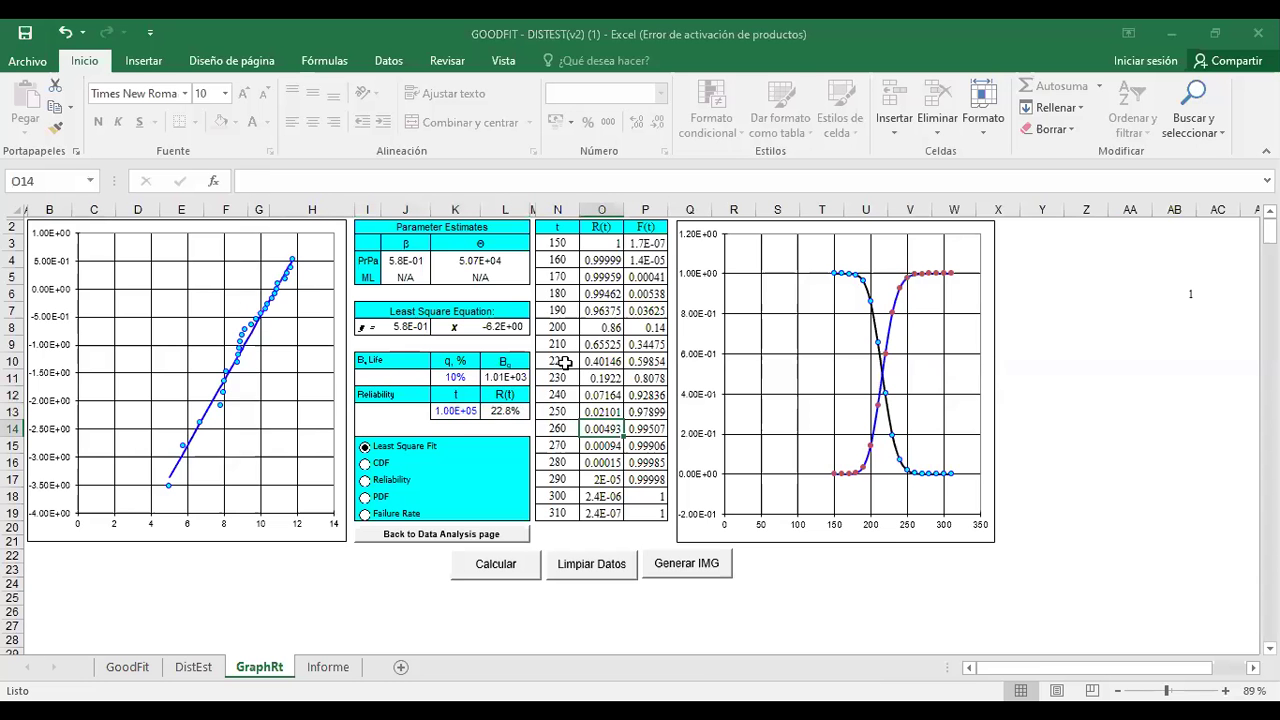
{"action": "left_click", "coordinate": [561, 243]}
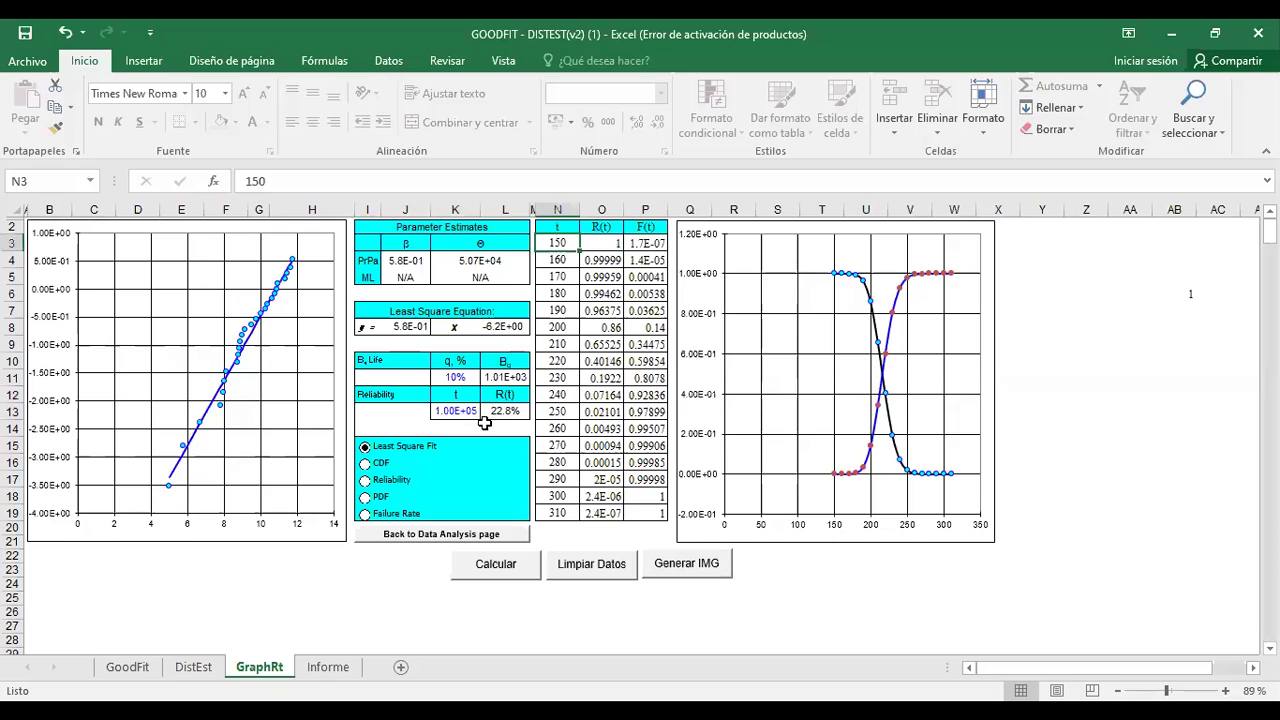
{"action": "left_click", "coordinate": [366, 498]}
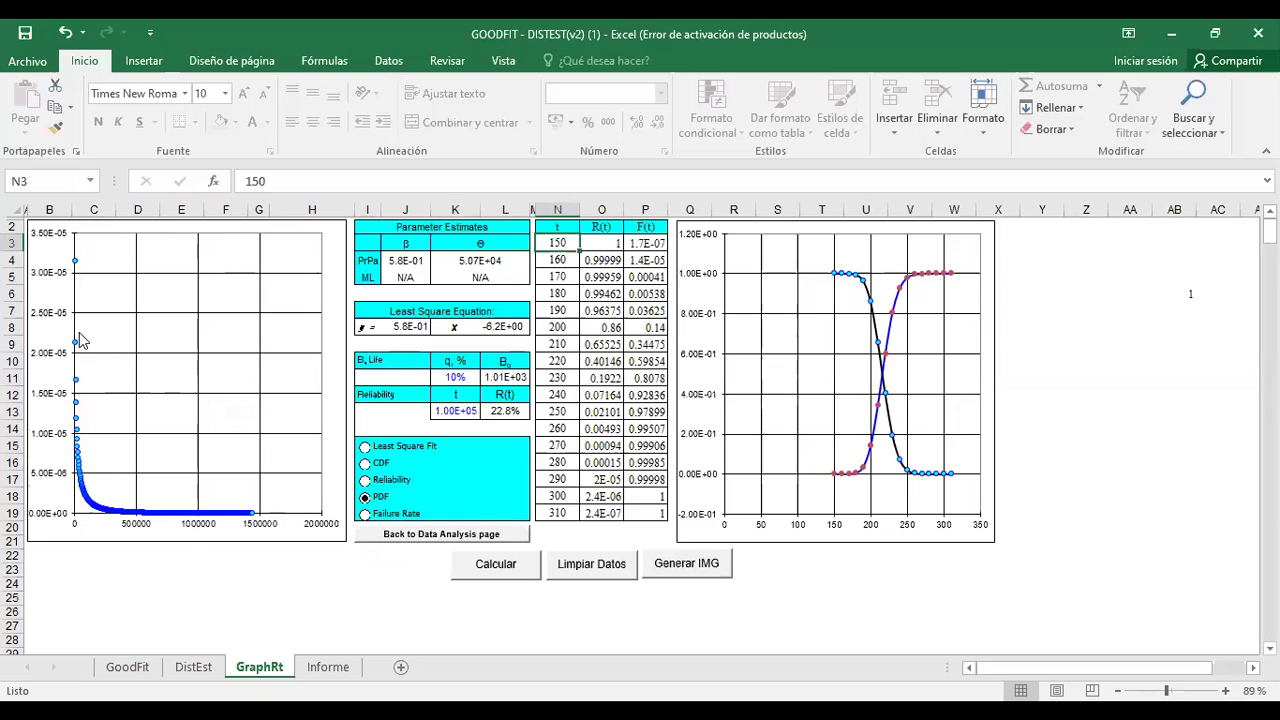
{"action": "left_click", "coordinate": [365, 466]}
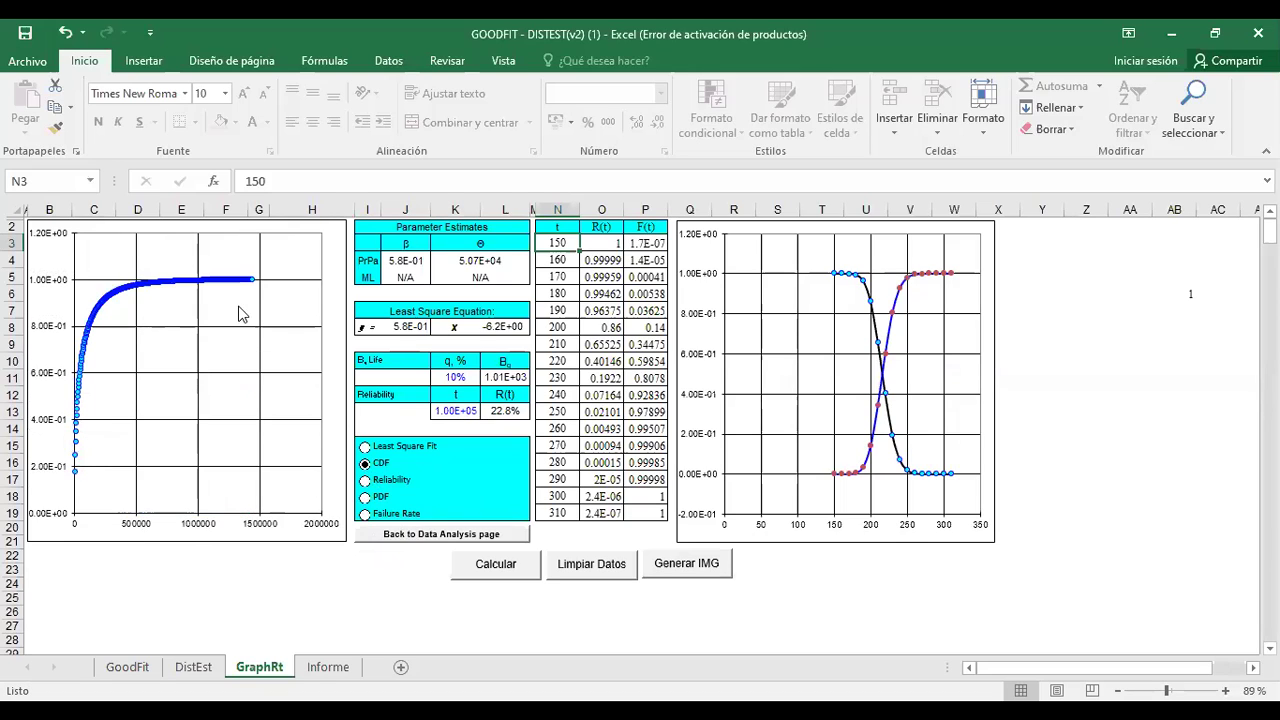
{"action": "left_click", "coordinate": [366, 481]}
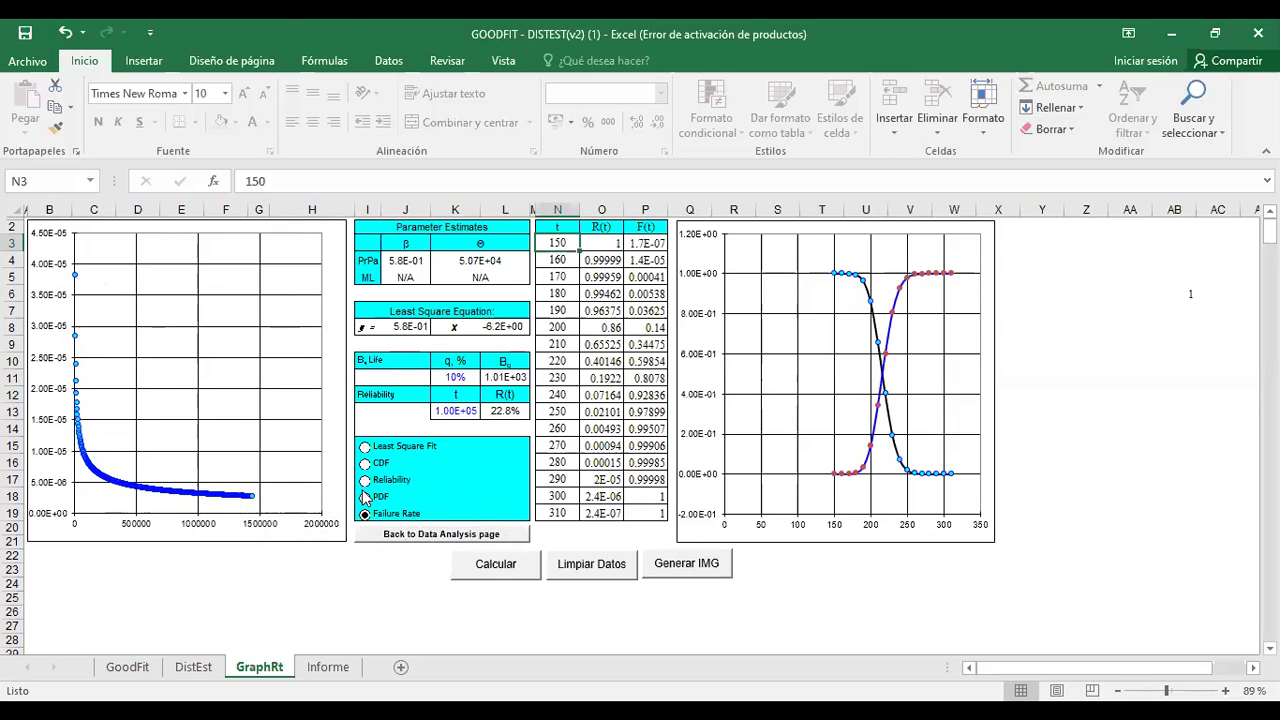
{"action": "left_click", "coordinate": [367, 448]}
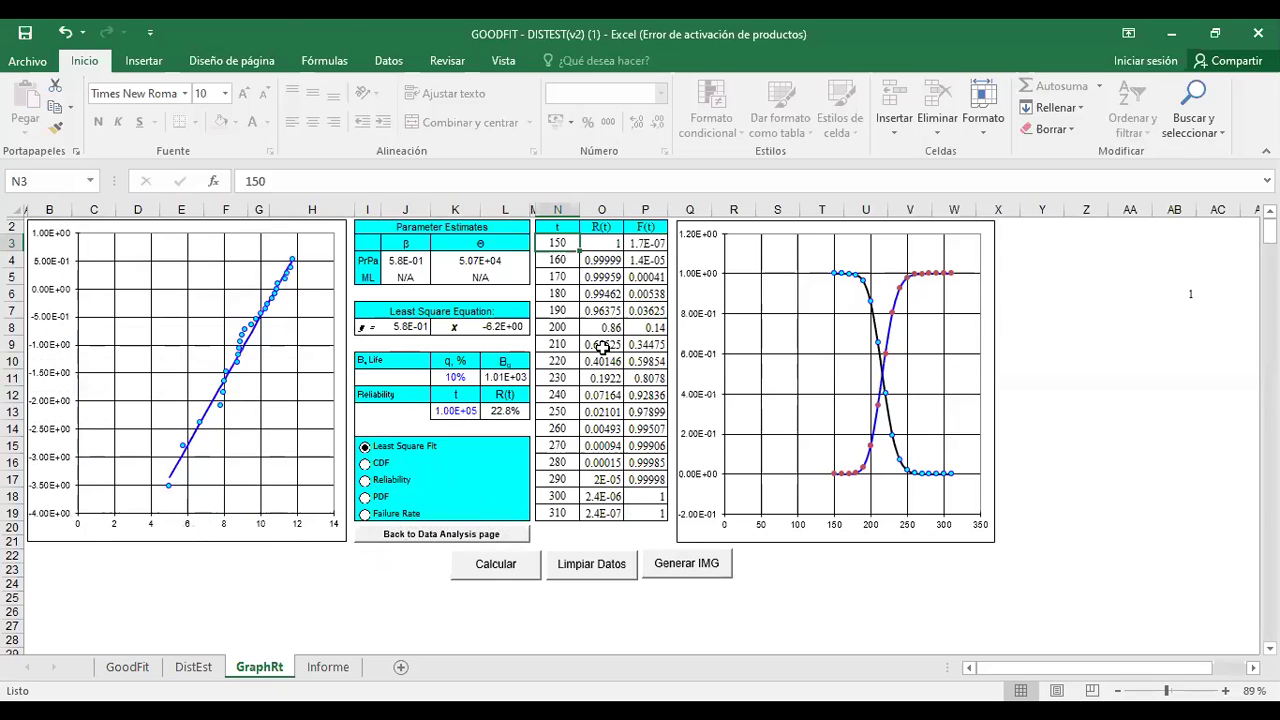
{"action": "left_click", "coordinate": [601, 344]}
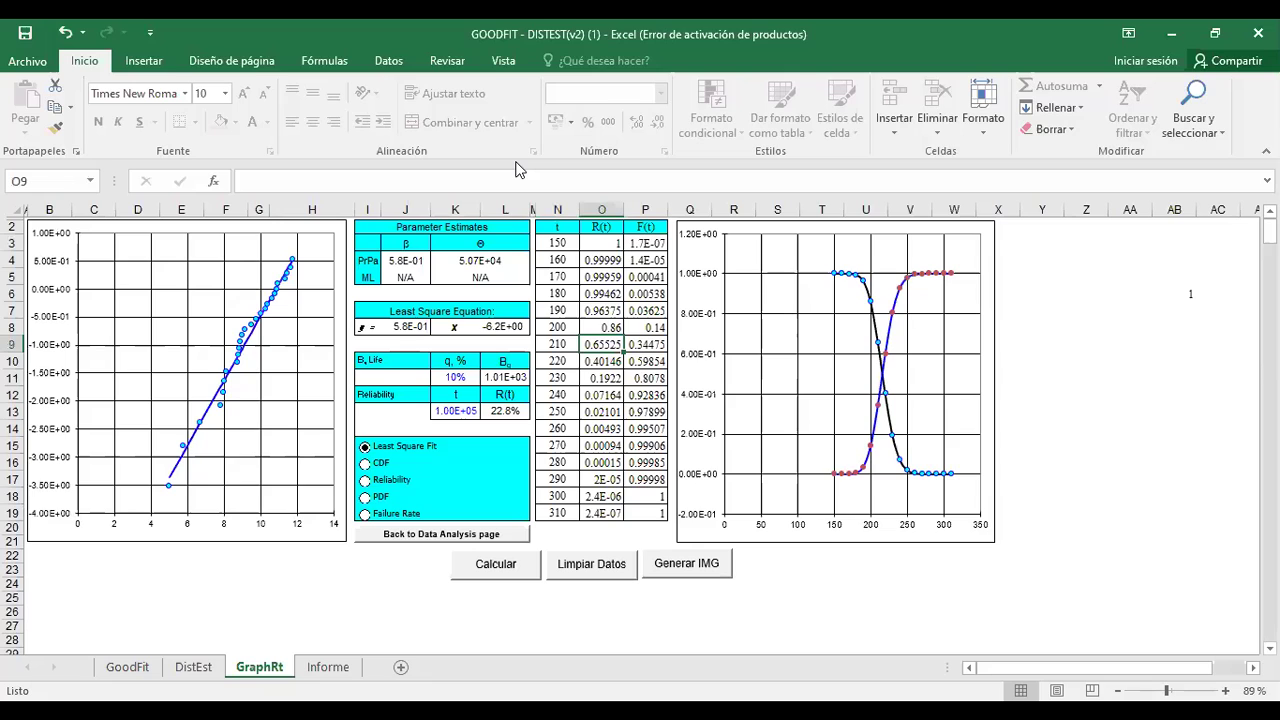
{"action": "left_click", "coordinate": [717, 382]}
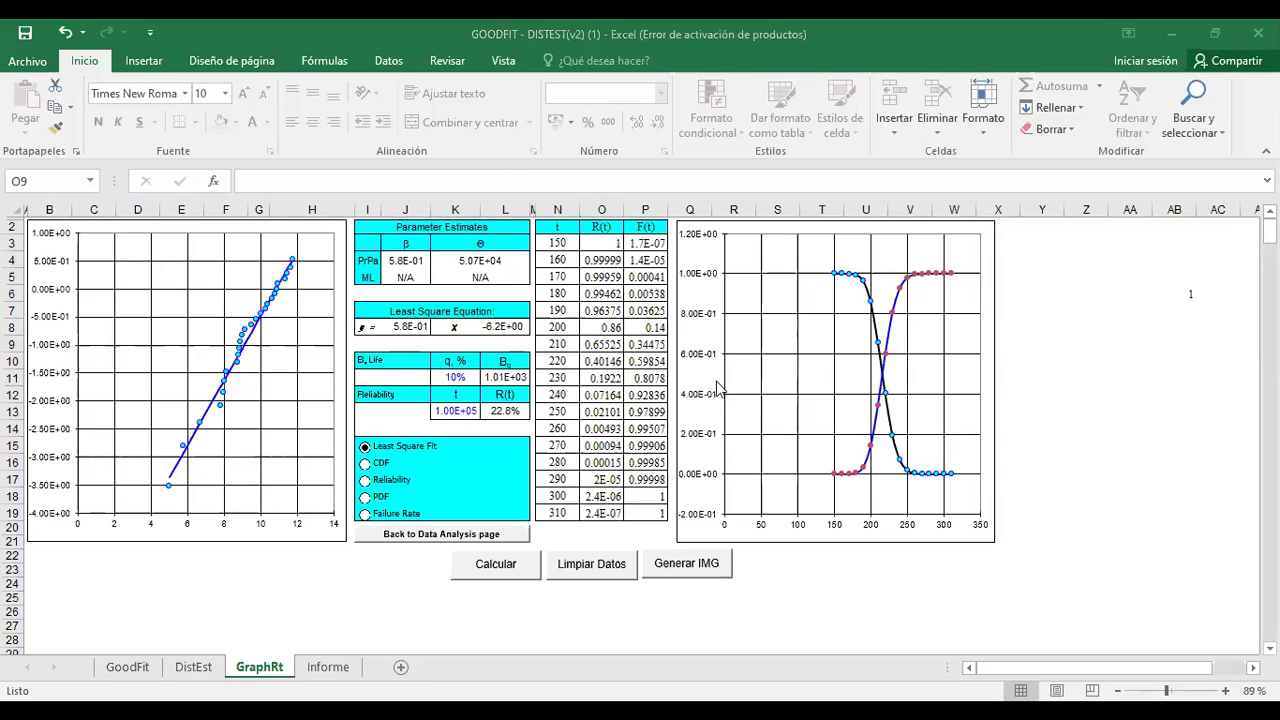